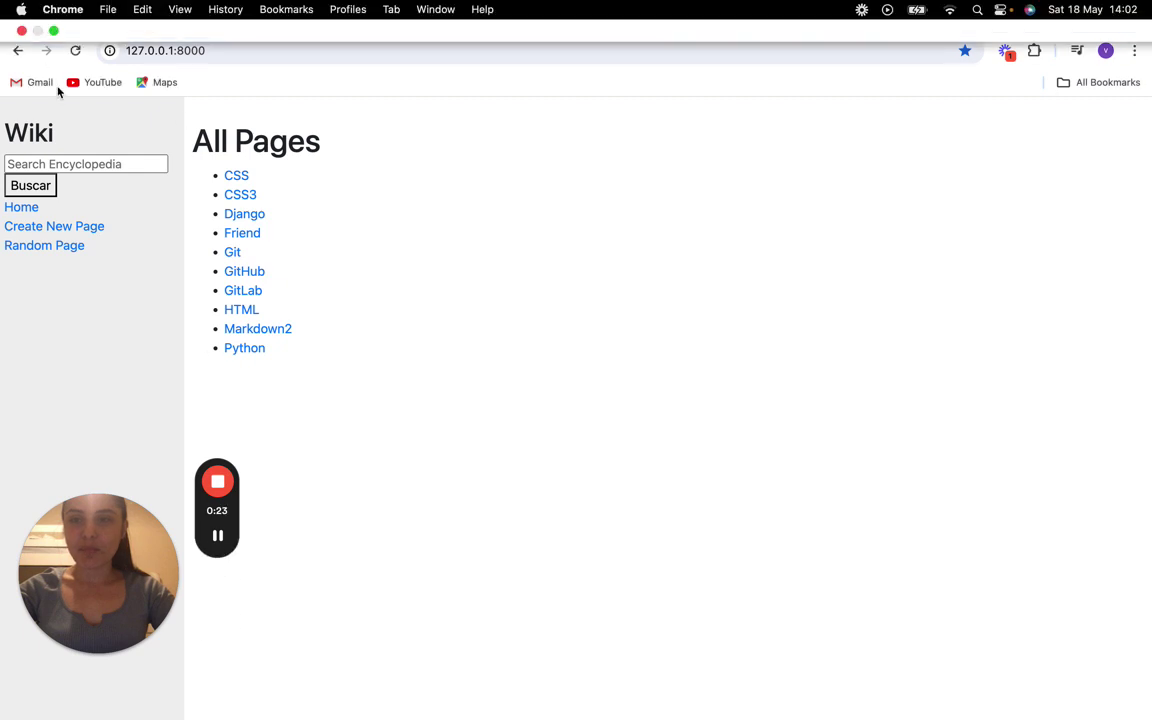
# Step: Open the CS50 Wiki project specification and review the Entry Page requirements
pyautogui.click(47, 24)
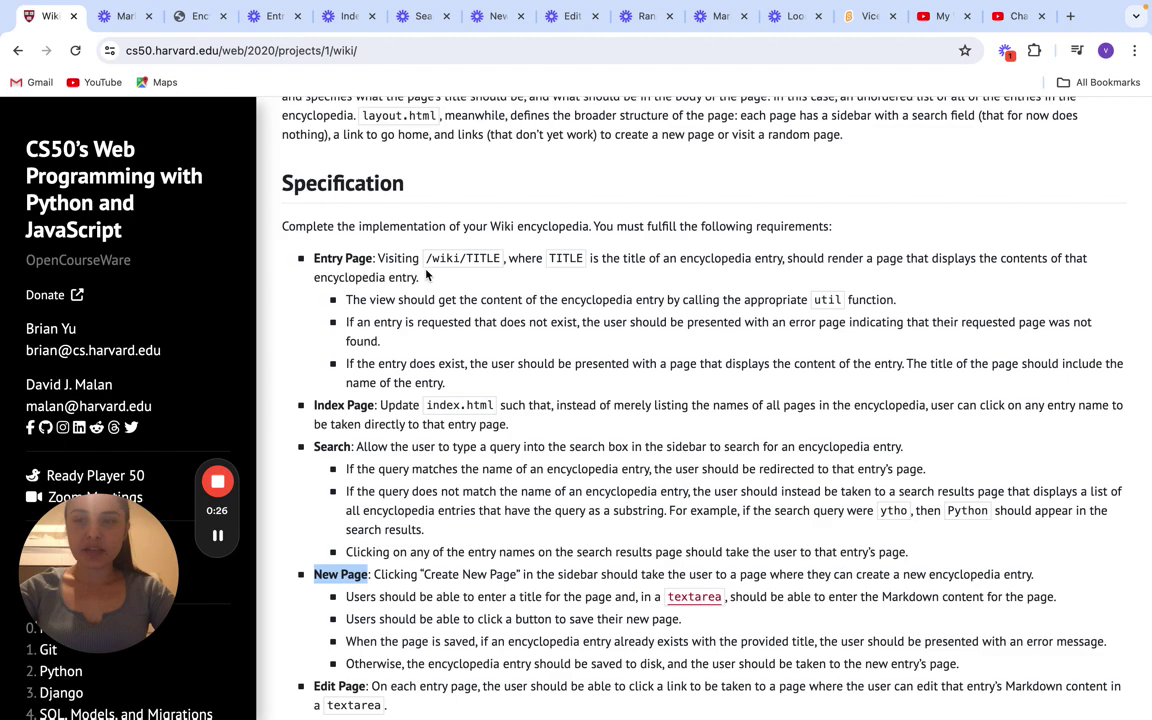
pyautogui.scroll(-1, 511, 323)
pyautogui.scroll(-3, 511, 323)
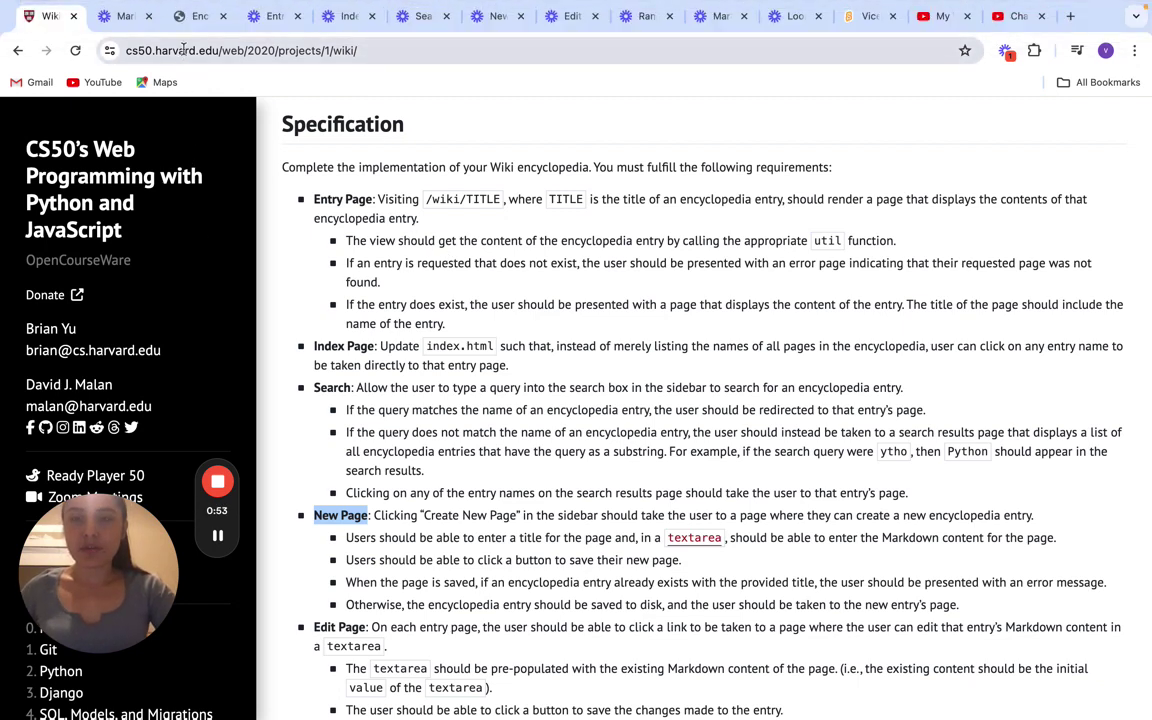
# Step: Load the local encyclopedia's HTML entry directly through its URL, 127.0.0.1:8000/wiki/html
pyautogui.click(175, 18)
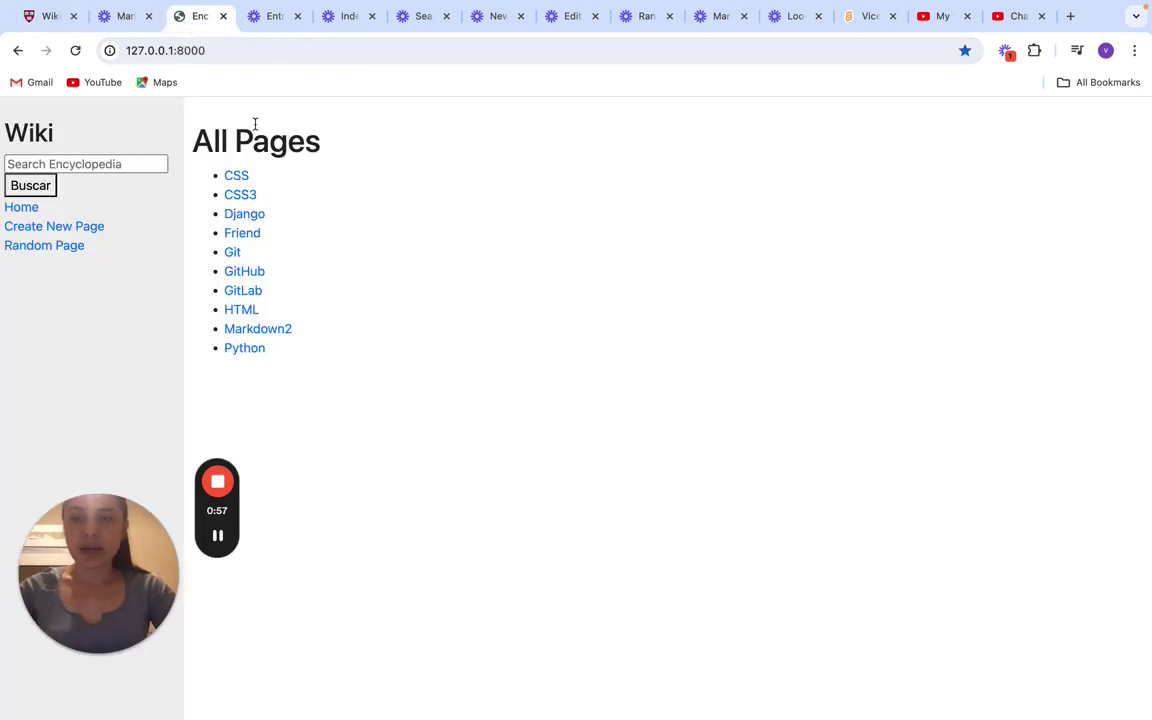
pyautogui.click(253, 54)
pyautogui.click(253, 54)
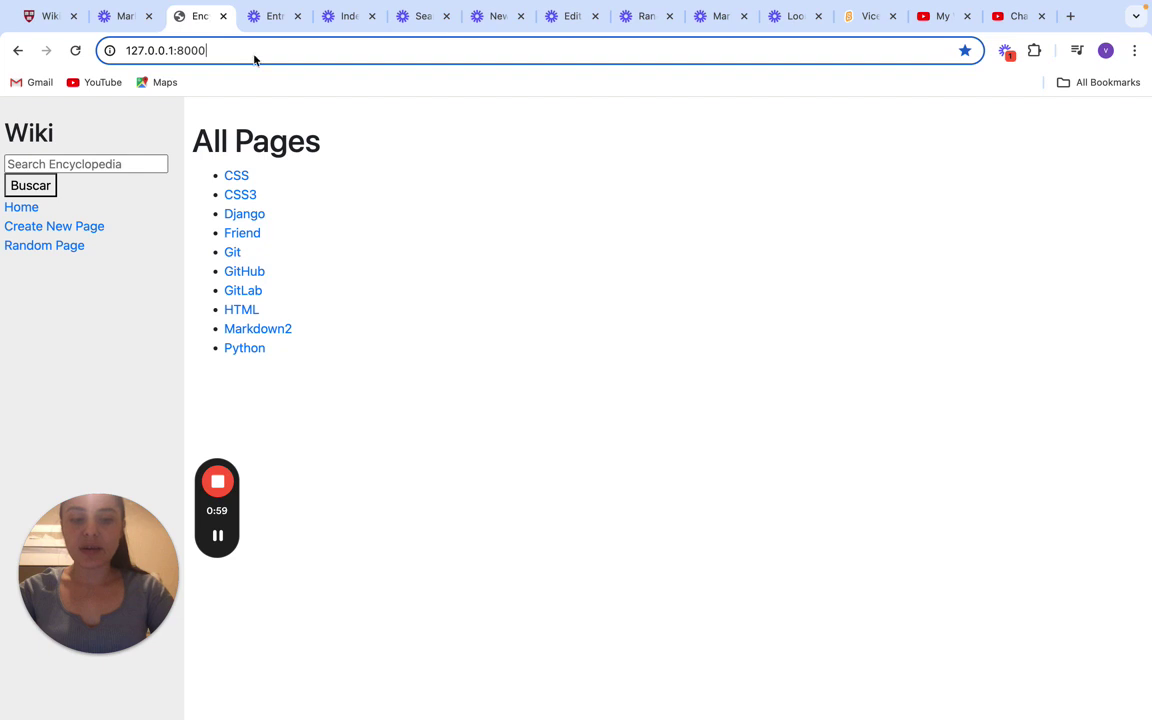
pyautogui.write('/wiki/html')
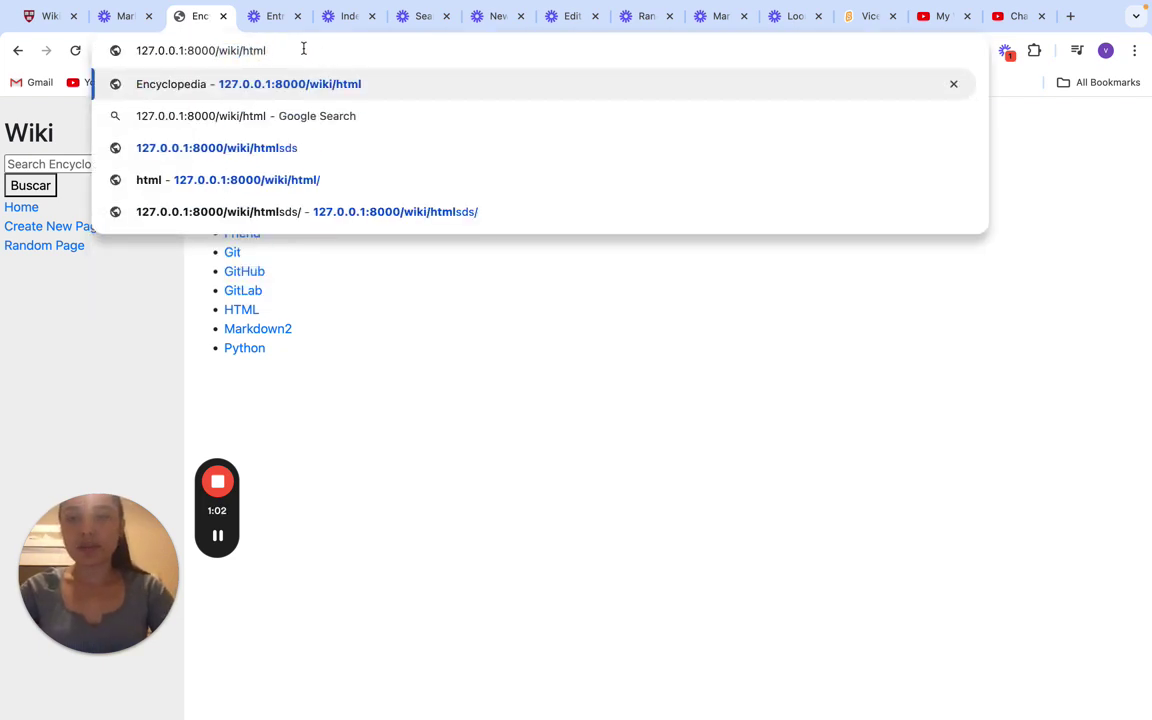
pyautogui.press('Return')
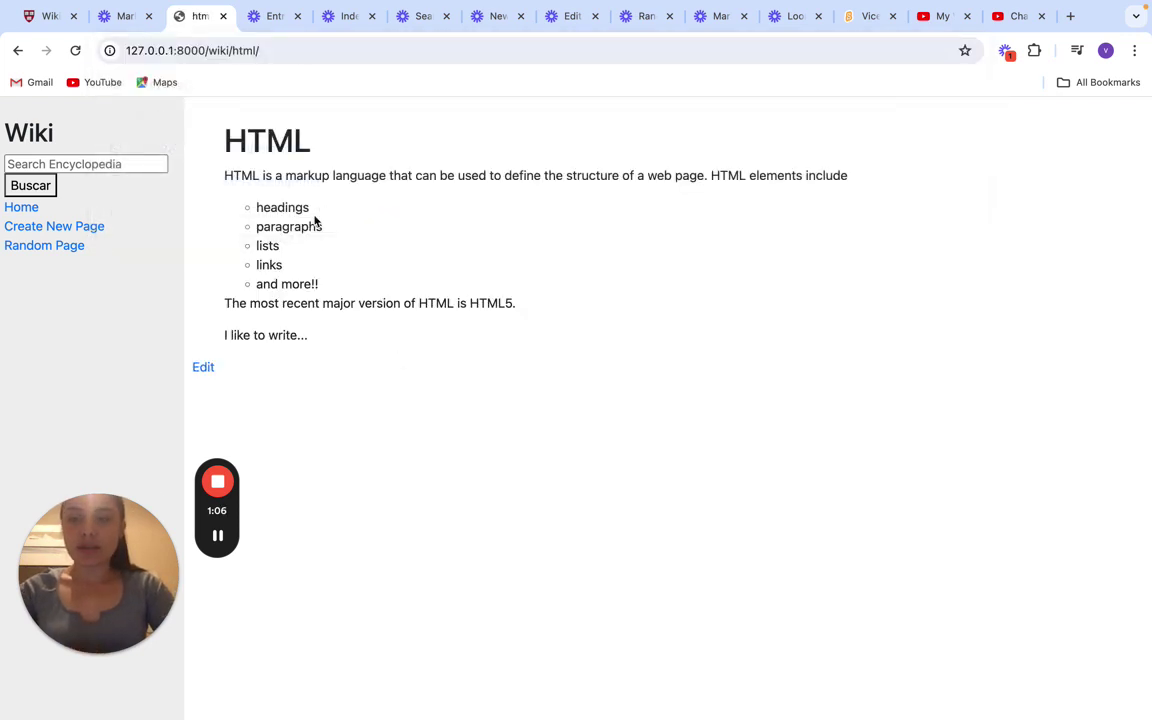
# Step: Change the wiki address to /wiki/css and load the CSS entry
pyautogui.click(309, 50)
pyautogui.click(309, 50)
pyautogui.press('BackSpace')
pyautogui.press('BackSpace')
pyautogui.press('BackSpace')
pyautogui.press('BackSpace')
pyautogui.press('BackSpace')
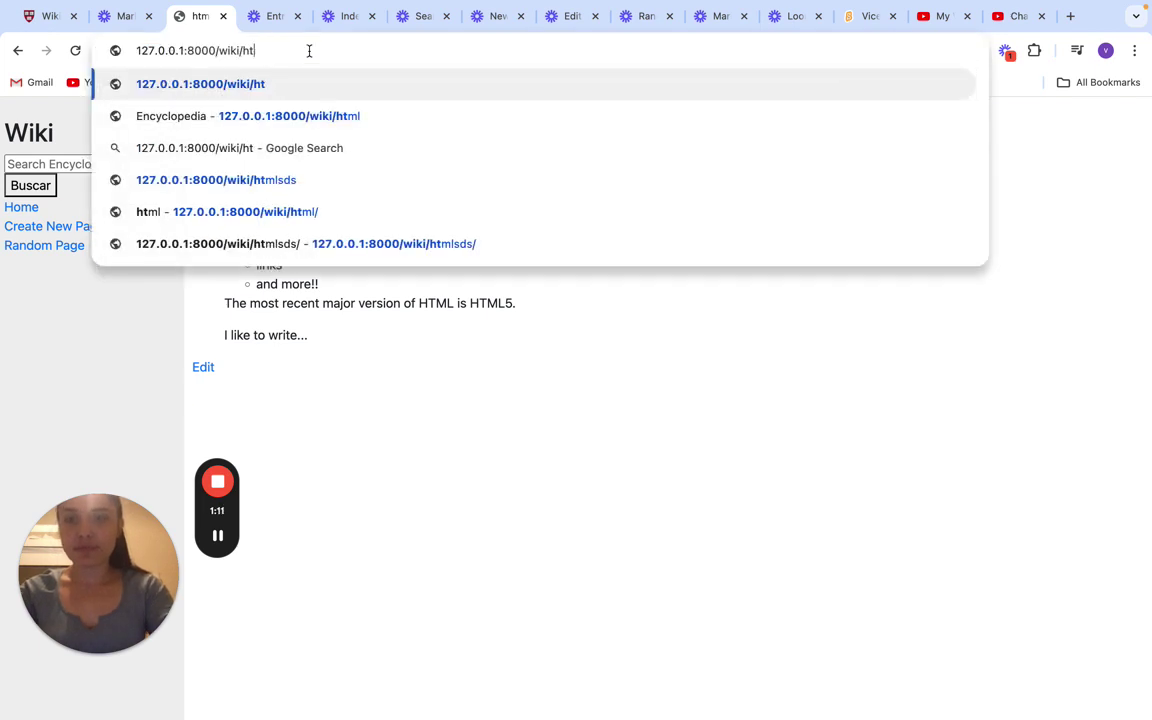
pyautogui.write('css')
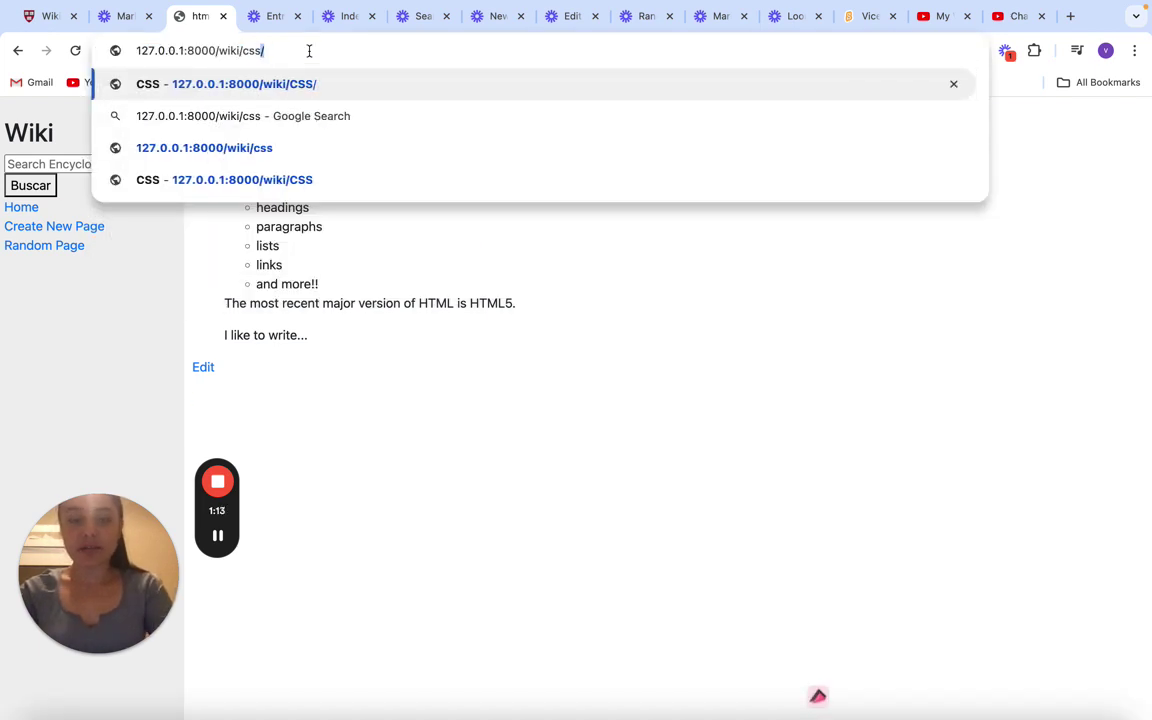
pyautogui.press('Return')
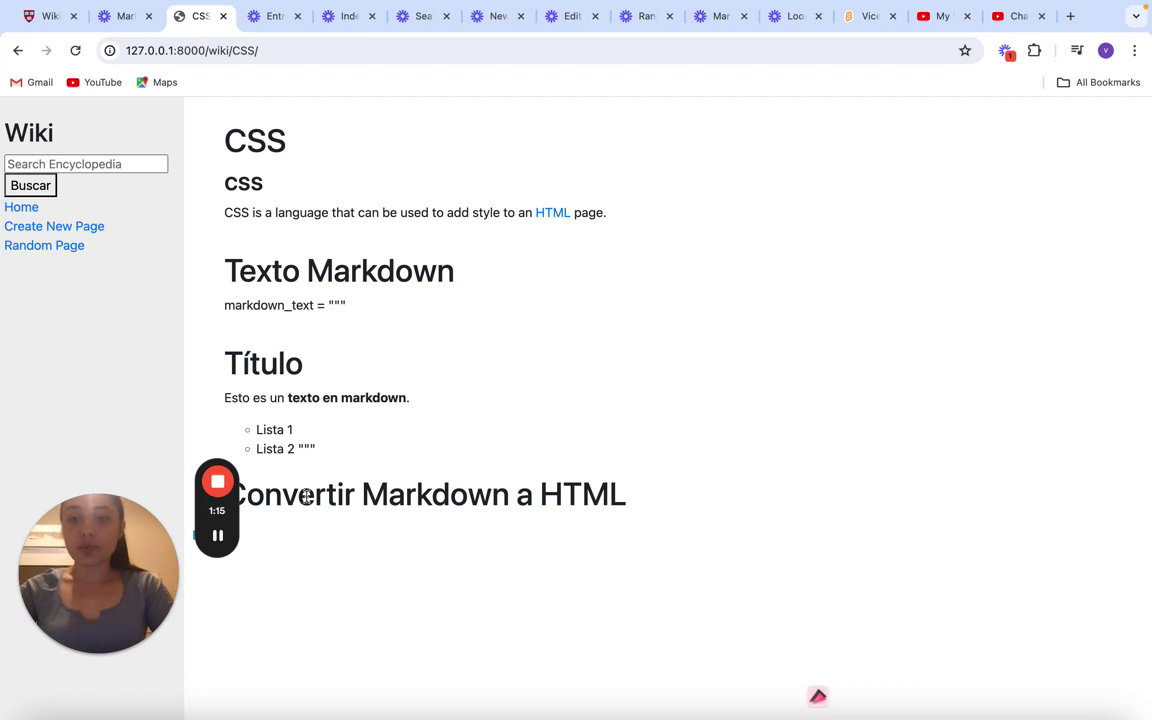
# Step: Change the wiki address to /wiki/git and load the Git entry
pyautogui.moveTo(220, 530)
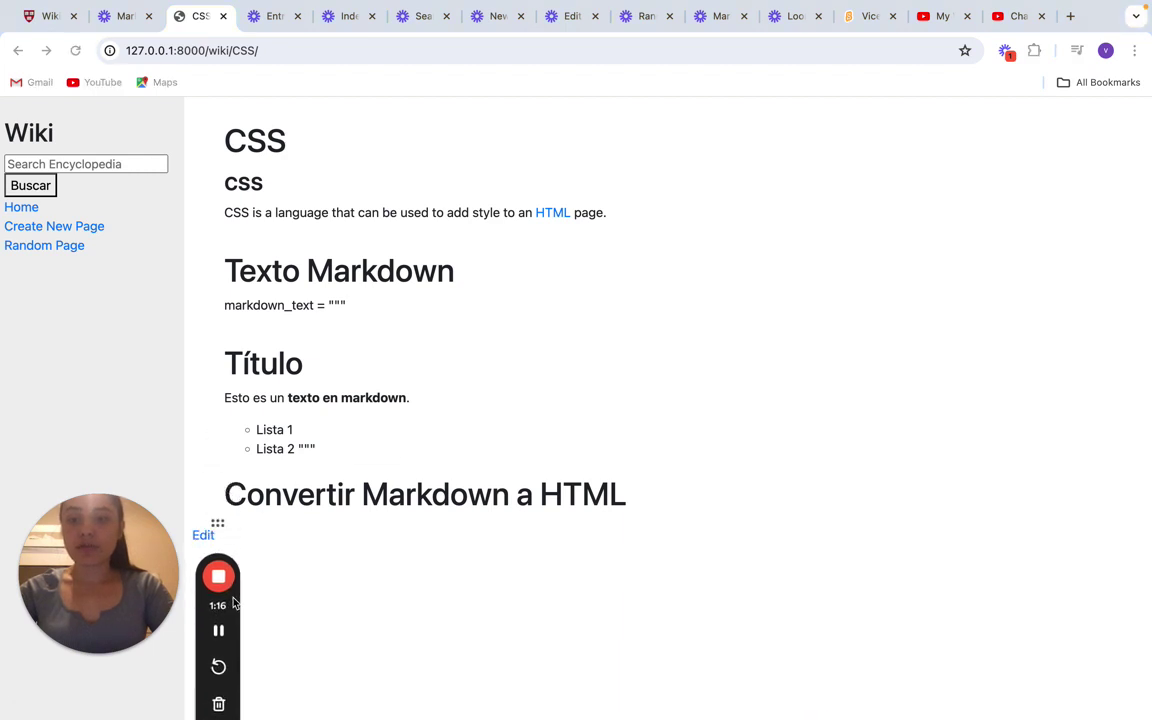
pyautogui.click(293, 50)
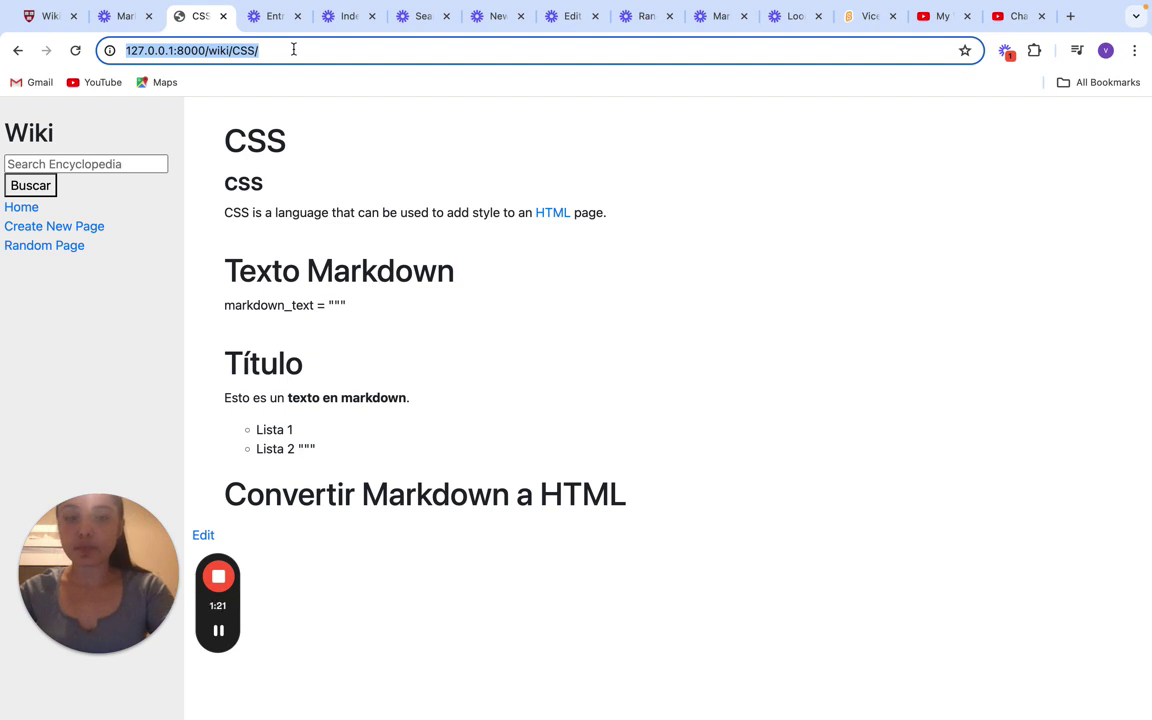
pyautogui.click(293, 50)
pyautogui.press('BackSpace')
pyautogui.press('BackSpace')
pyautogui.press('BackSpace')
pyautogui.press('BackSpace')
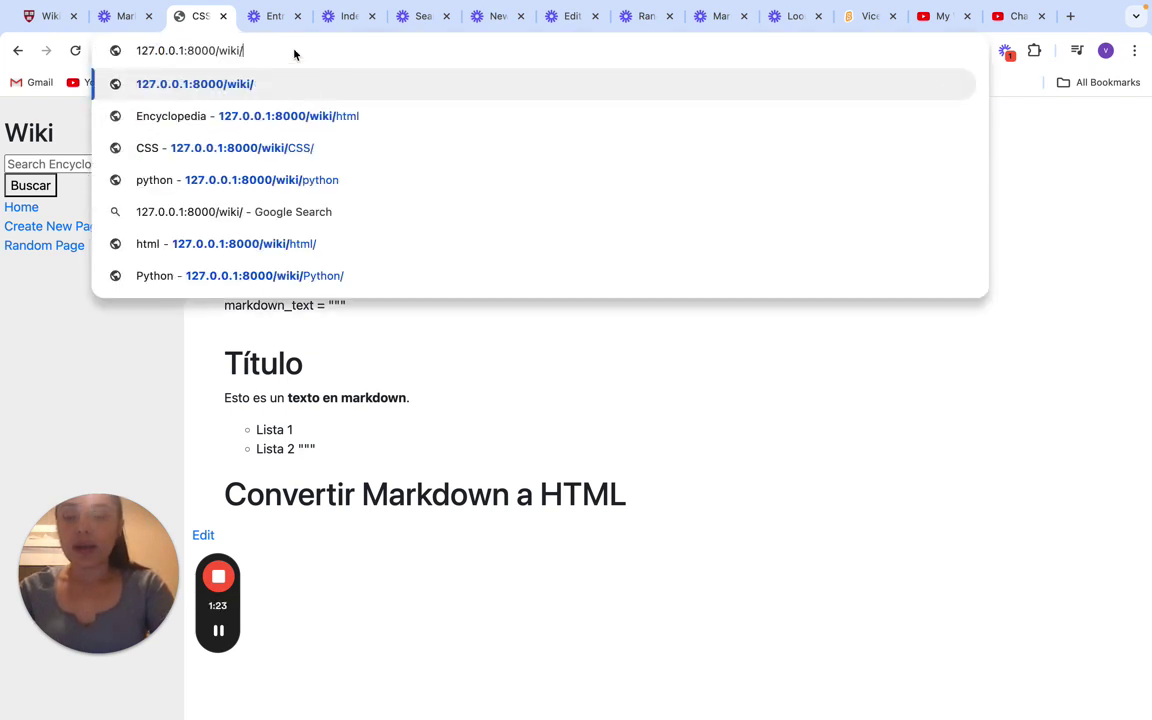
pyautogui.write('git')
pyautogui.press('Return')
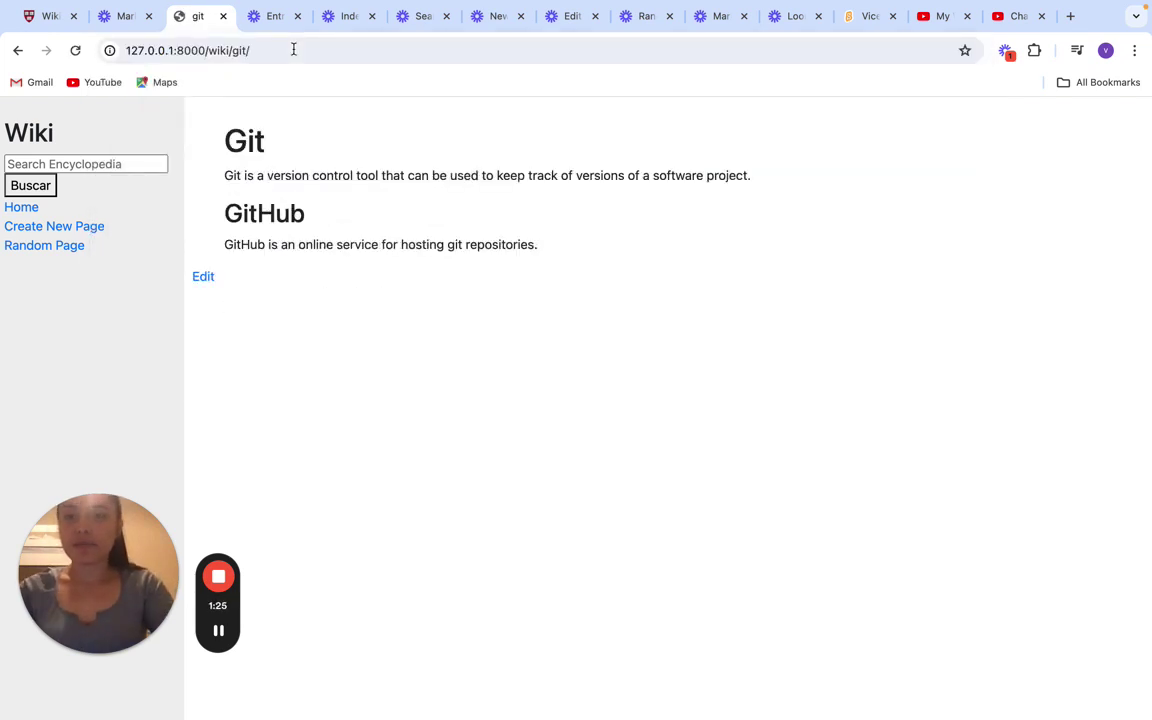
# Step: Test the specification's missing-entry requirement by loading /wiki/gitjhgghfhjgj, and return to the Git entry
pyautogui.click(41, 16)
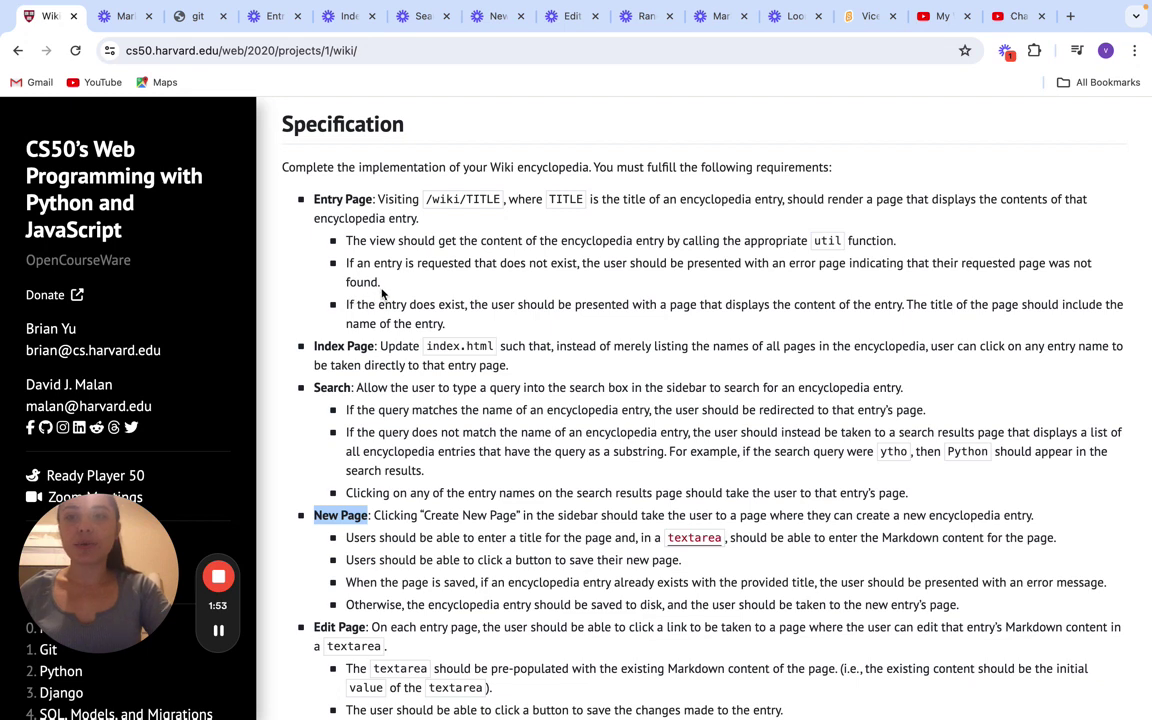
pyautogui.click(195, 16)
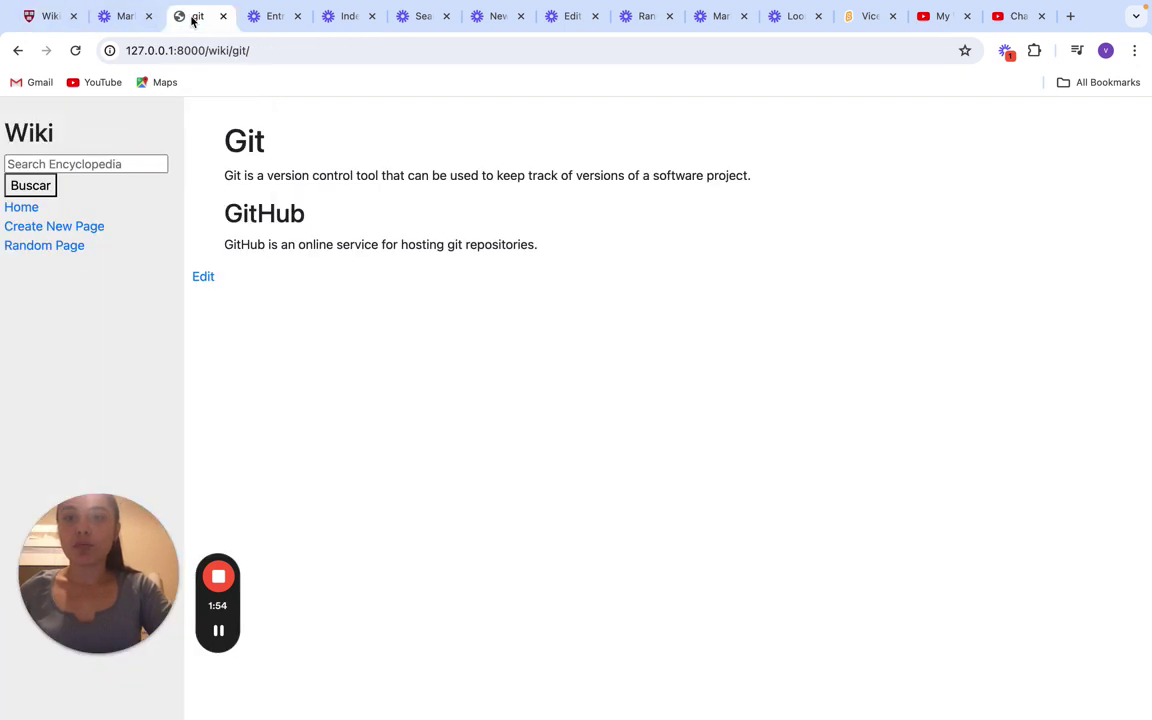
pyautogui.click(277, 50)
pyautogui.click(278, 51)
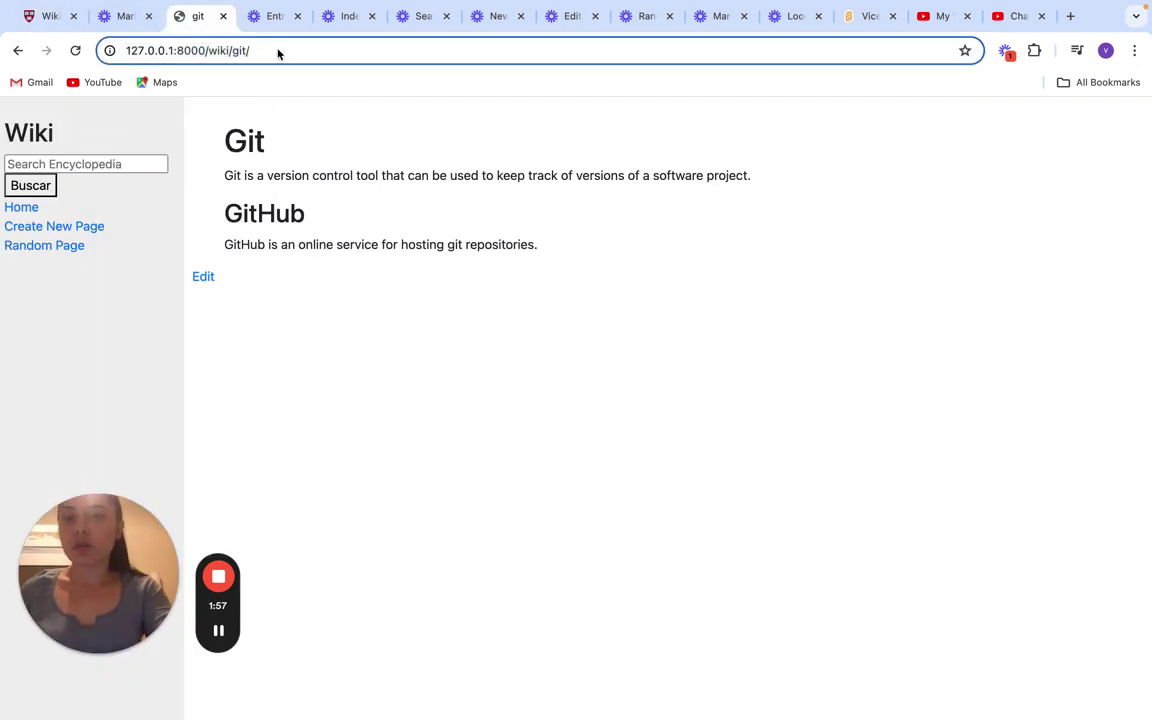
pyautogui.press('BackSpace')
pyautogui.write('jhgghfhjgj')
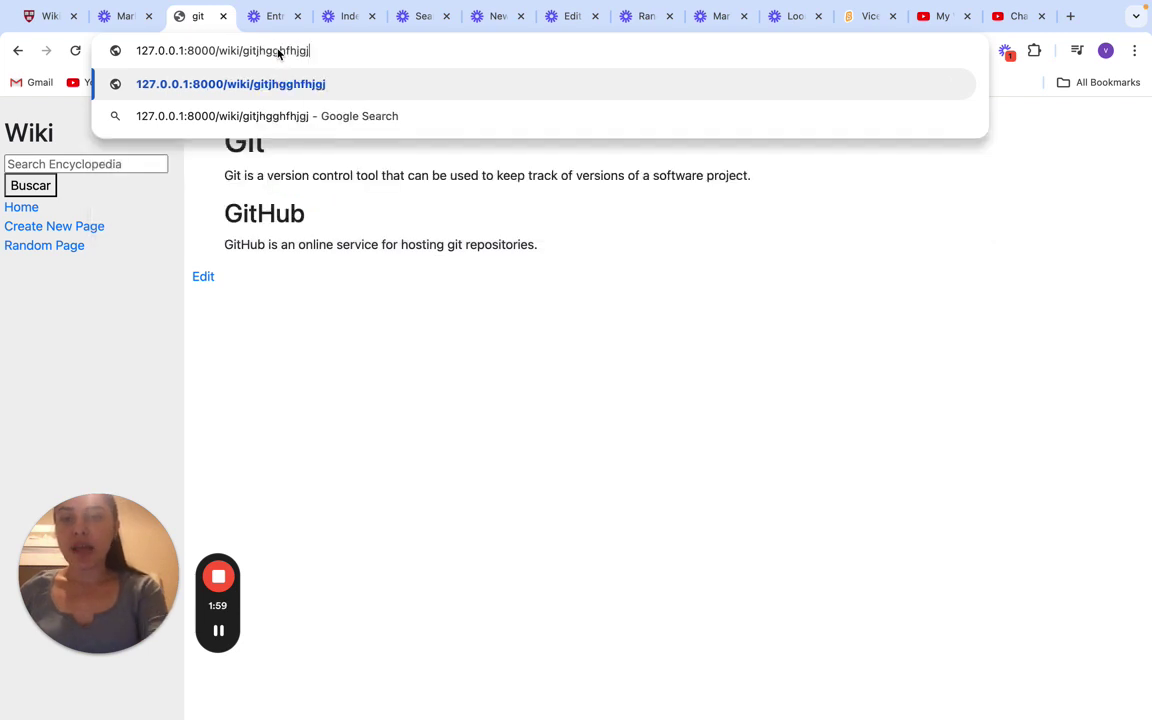
pyautogui.press('Return')
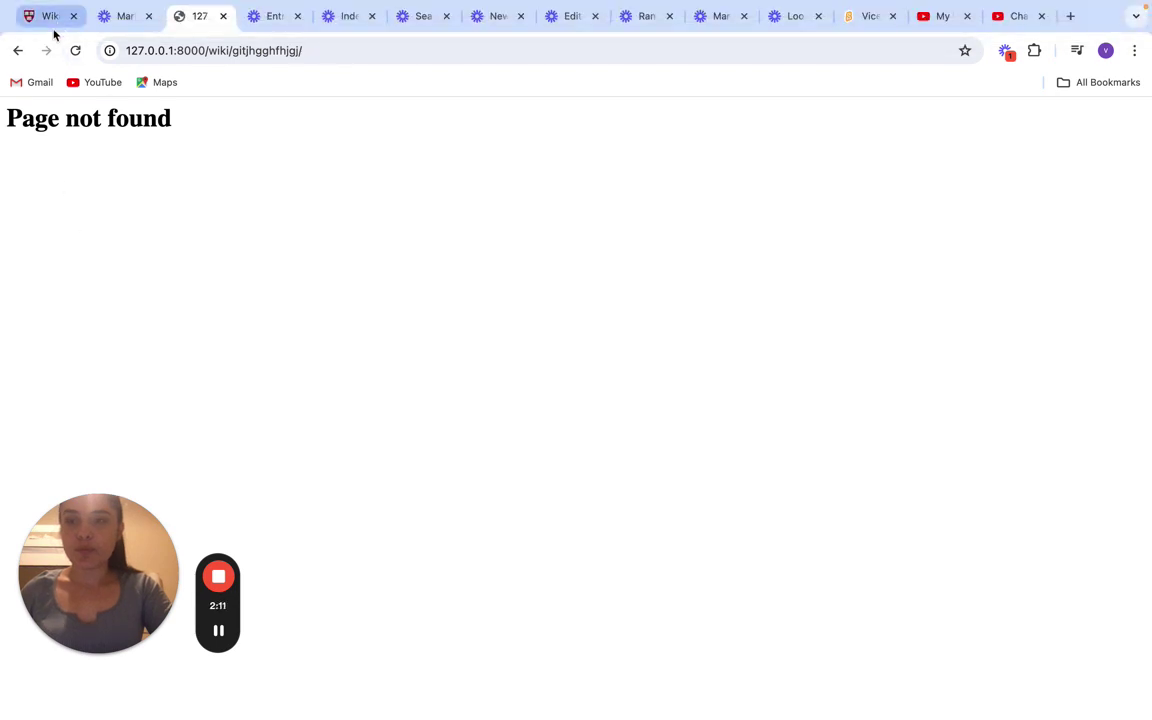
pyautogui.click(23, 55)
# Step: Check the specification's requirement for existing entries and load the Python entry at /wiki/python
pyautogui.click(31, 20)
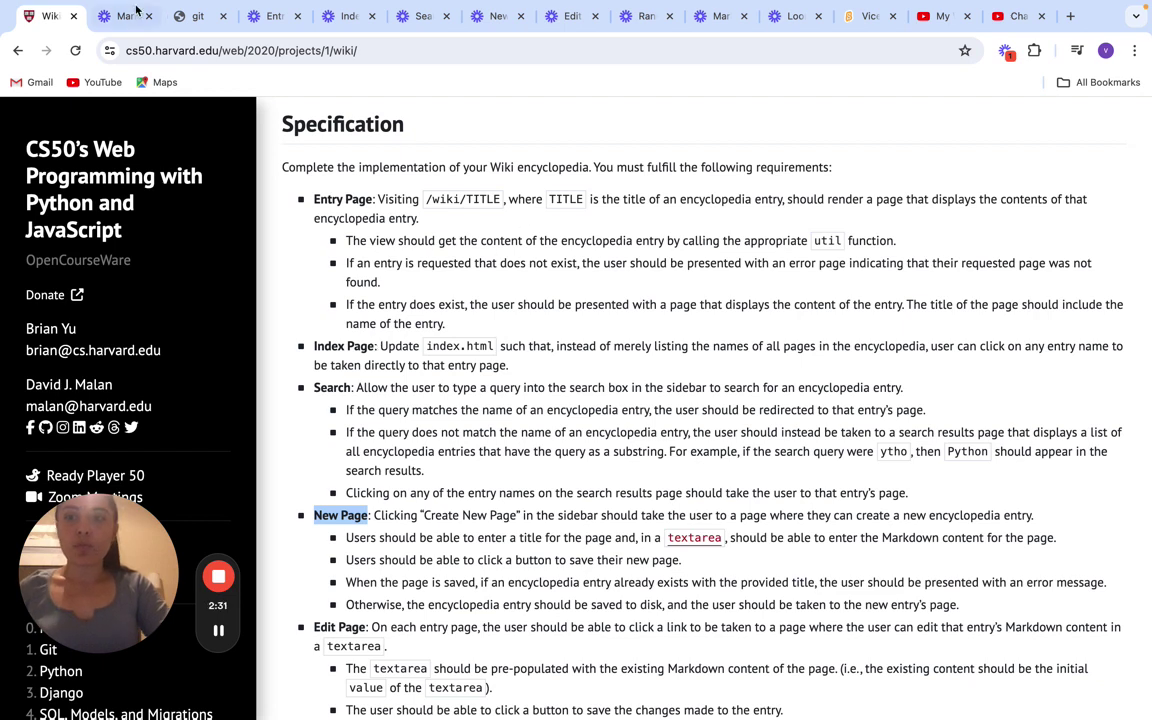
pyautogui.click(198, 20)
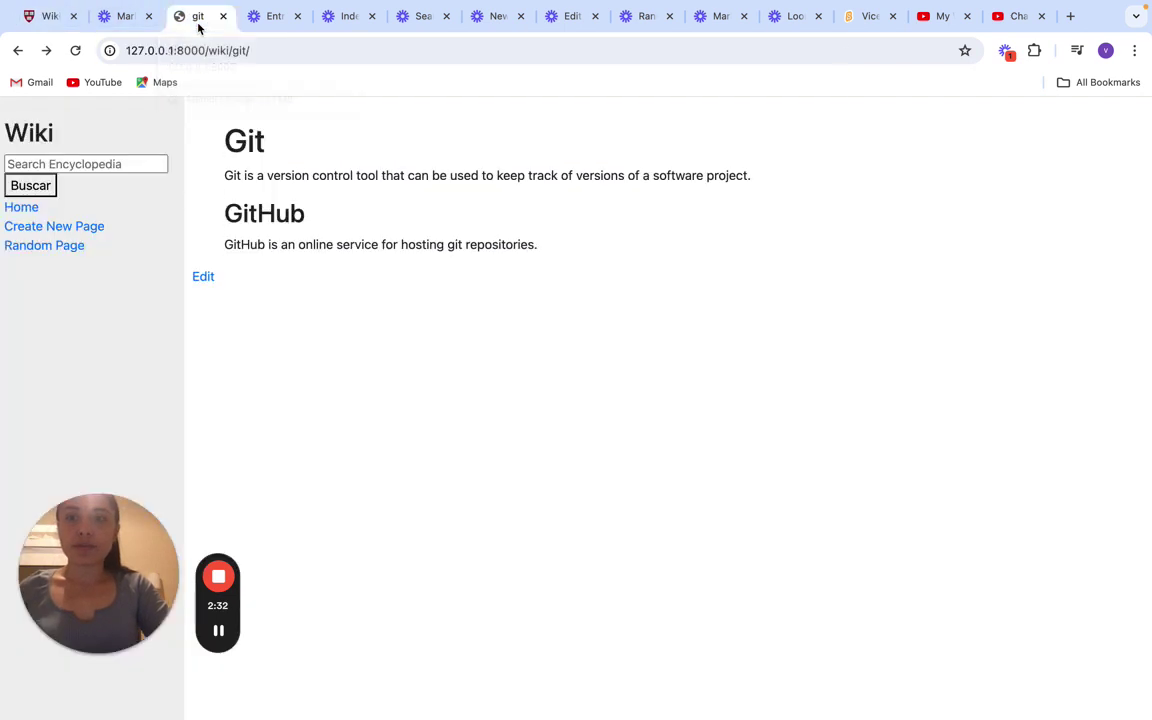
pyautogui.click(298, 50)
pyautogui.click(298, 50)
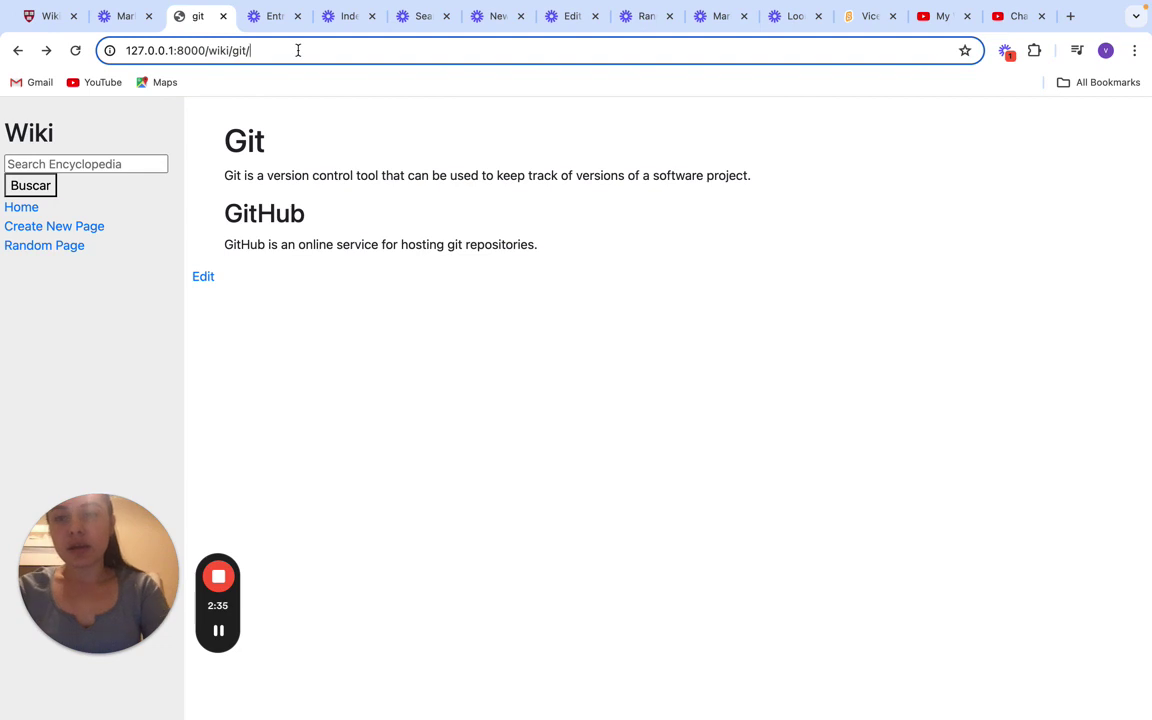
pyautogui.press('BackSpace')
pyautogui.press('BackSpace')
pyautogui.press('BackSpace')
pyautogui.press('BackSpace')
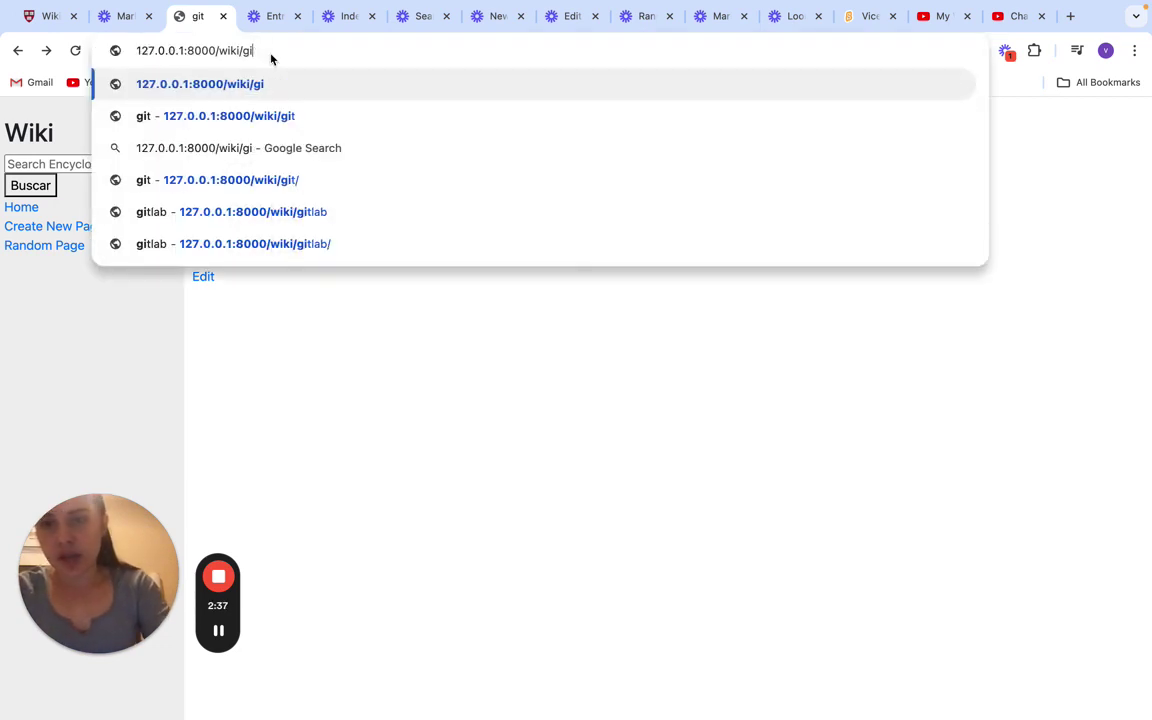
pyautogui.write('Python')
pyautogui.press('Return')
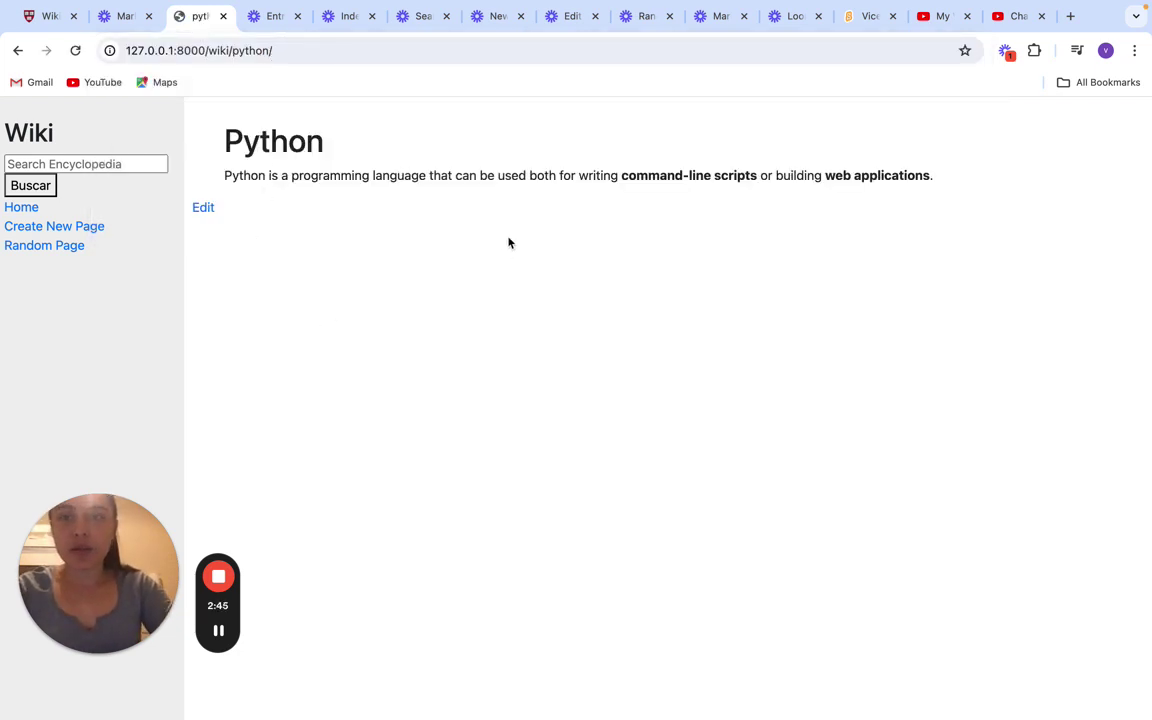
# Step: Show the "Index Page(Home)" title canvas and review the Index Page requirement in the project specification
pyautogui.click(51, 25)
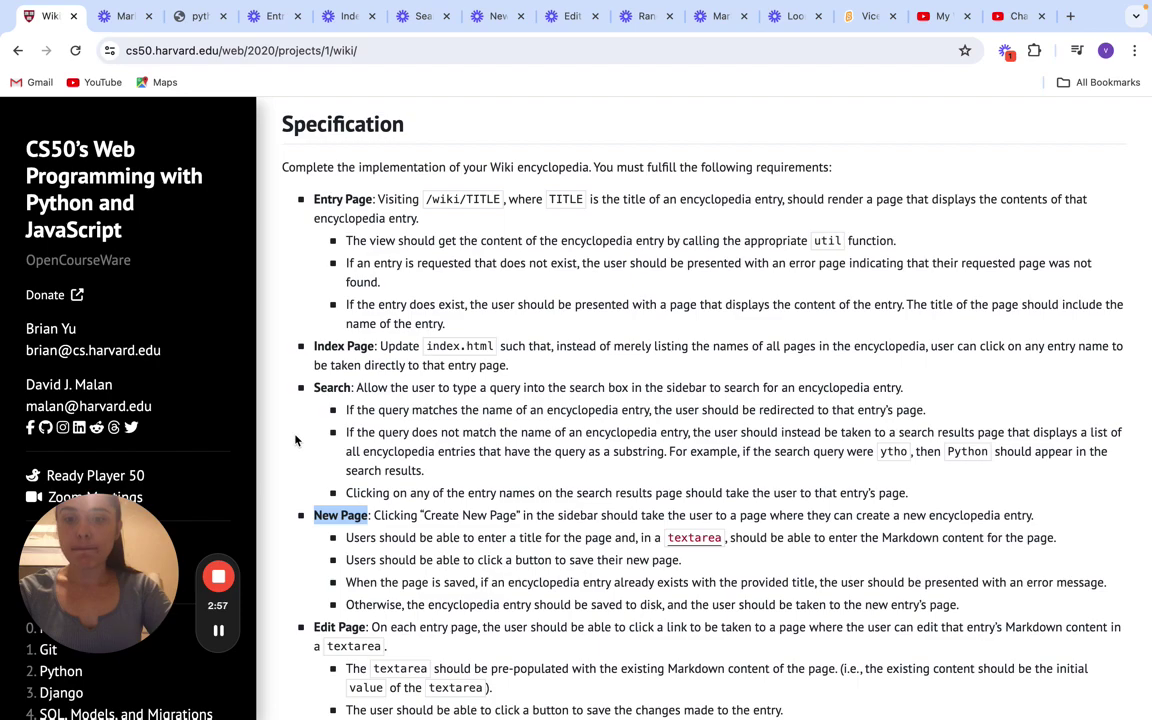
pyautogui.scroll(-1, 295, 440)
pyautogui.scroll(1, 295, 440)
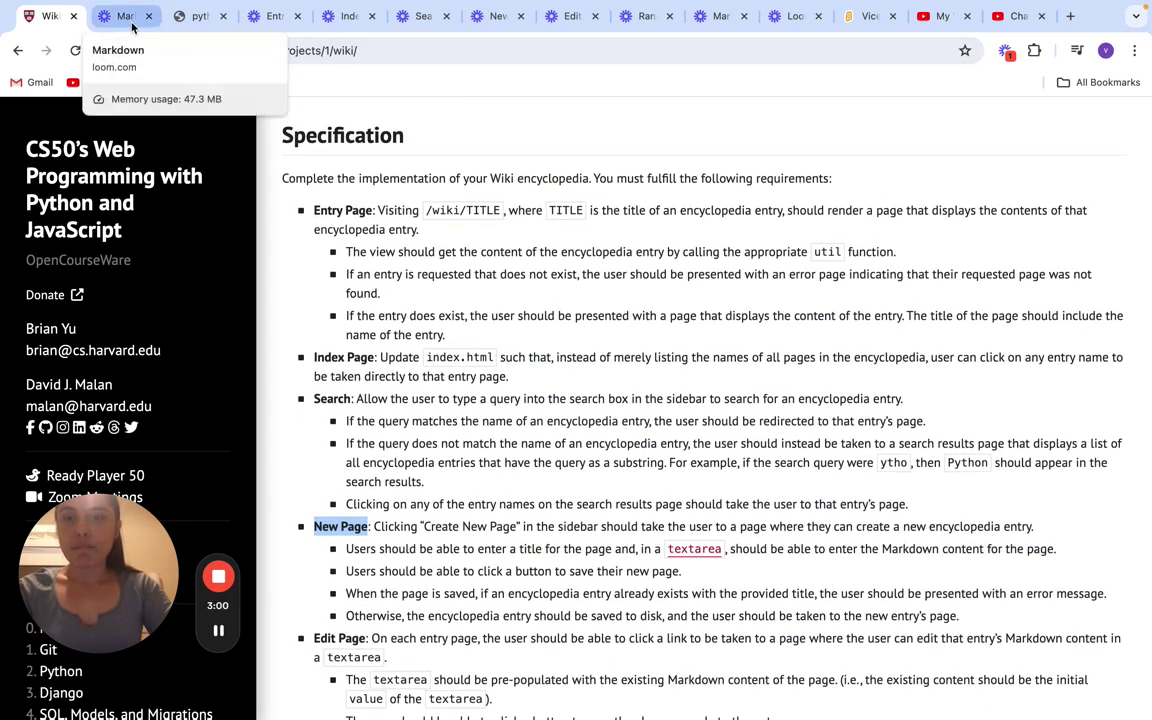
pyautogui.click(346, 17)
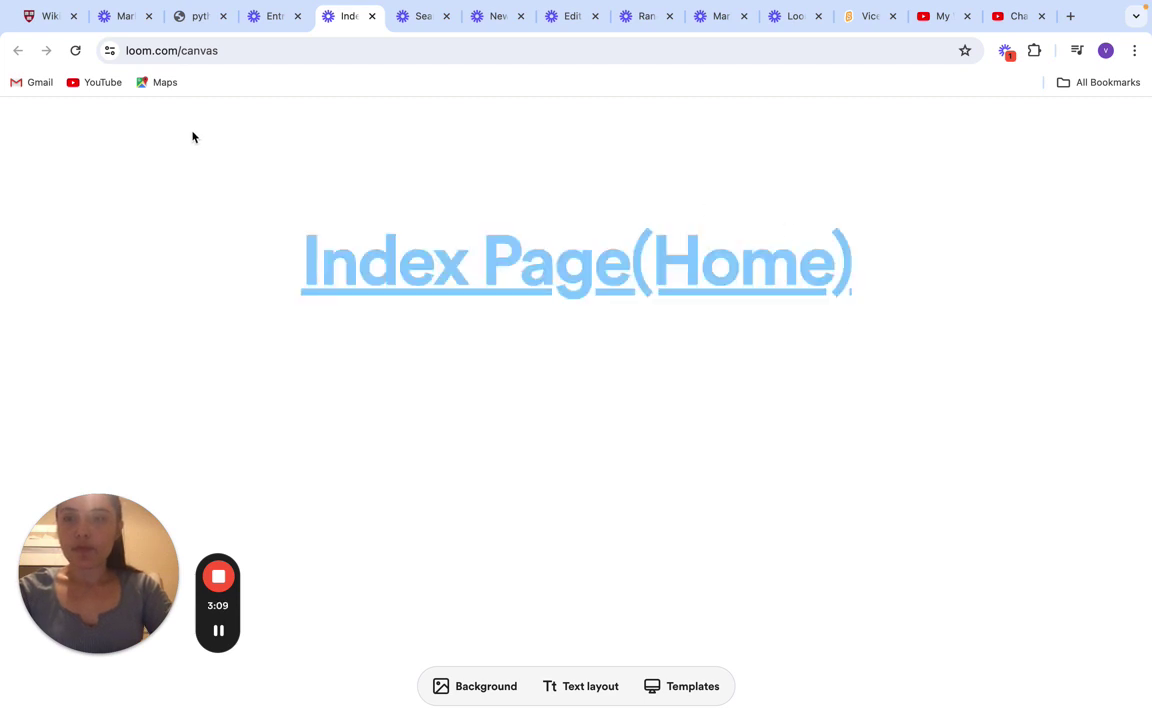
pyautogui.click(49, 17)
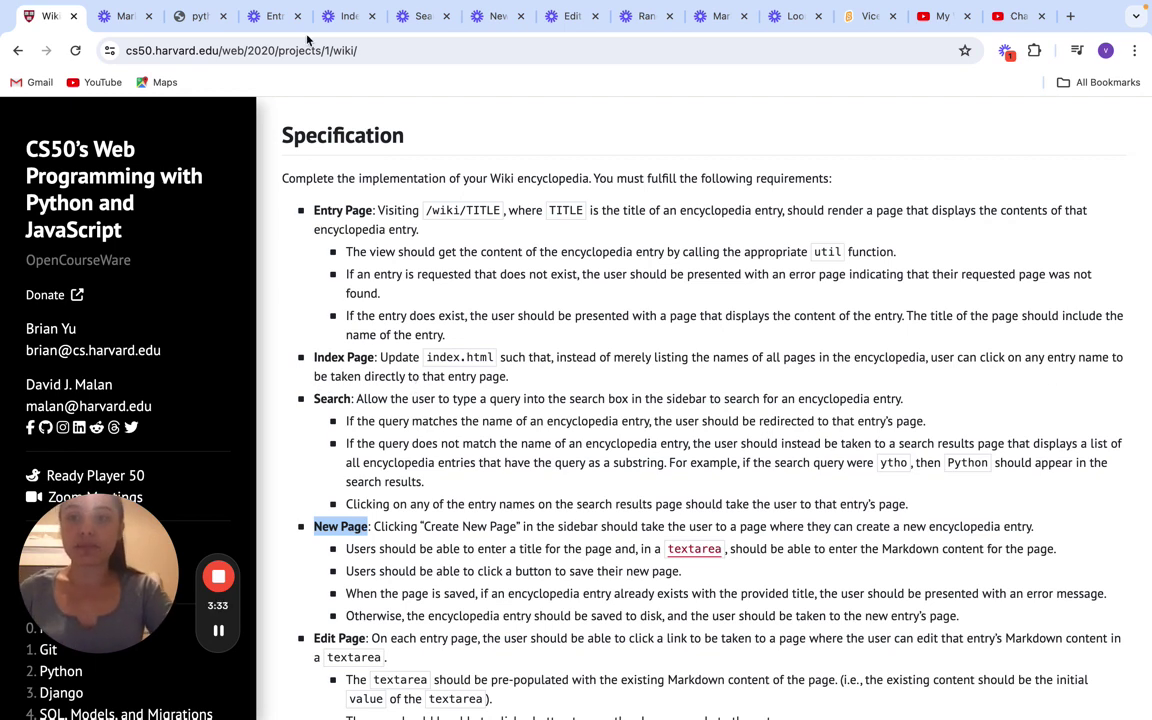
# Step: From the wiki's home list, open the Python, Django and Git entries in turn, and return to the "Index Page(Home)" canvas
pyautogui.click(180, 17)
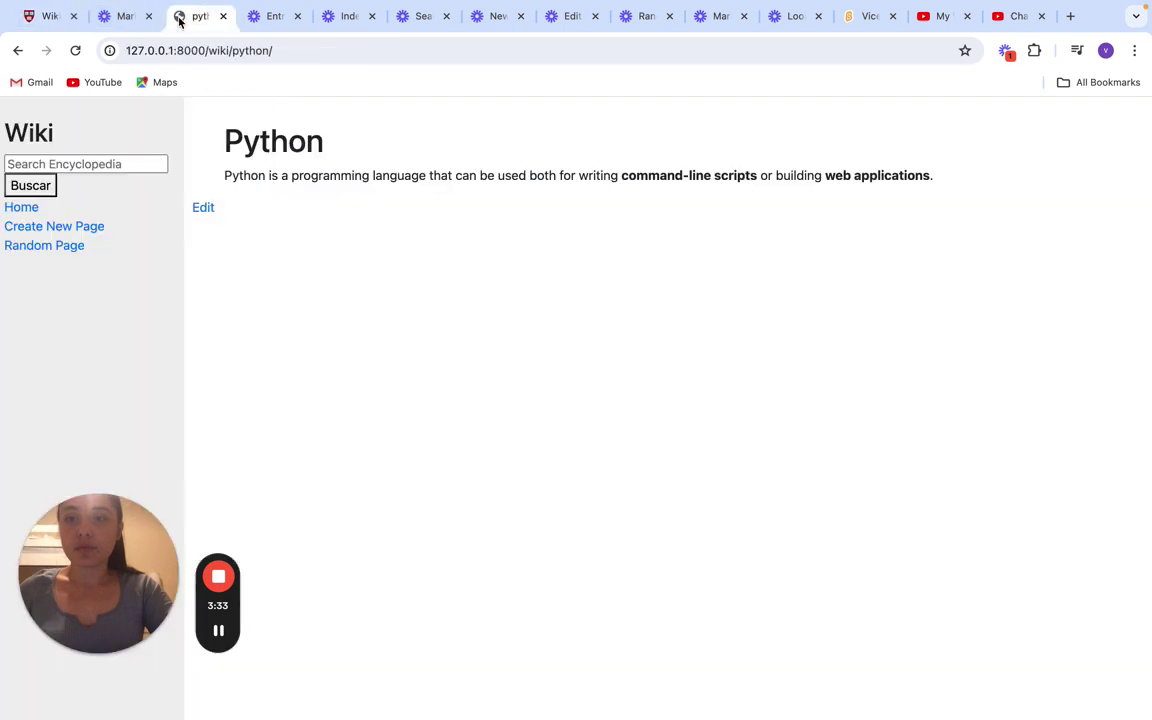
pyautogui.click(17, 209)
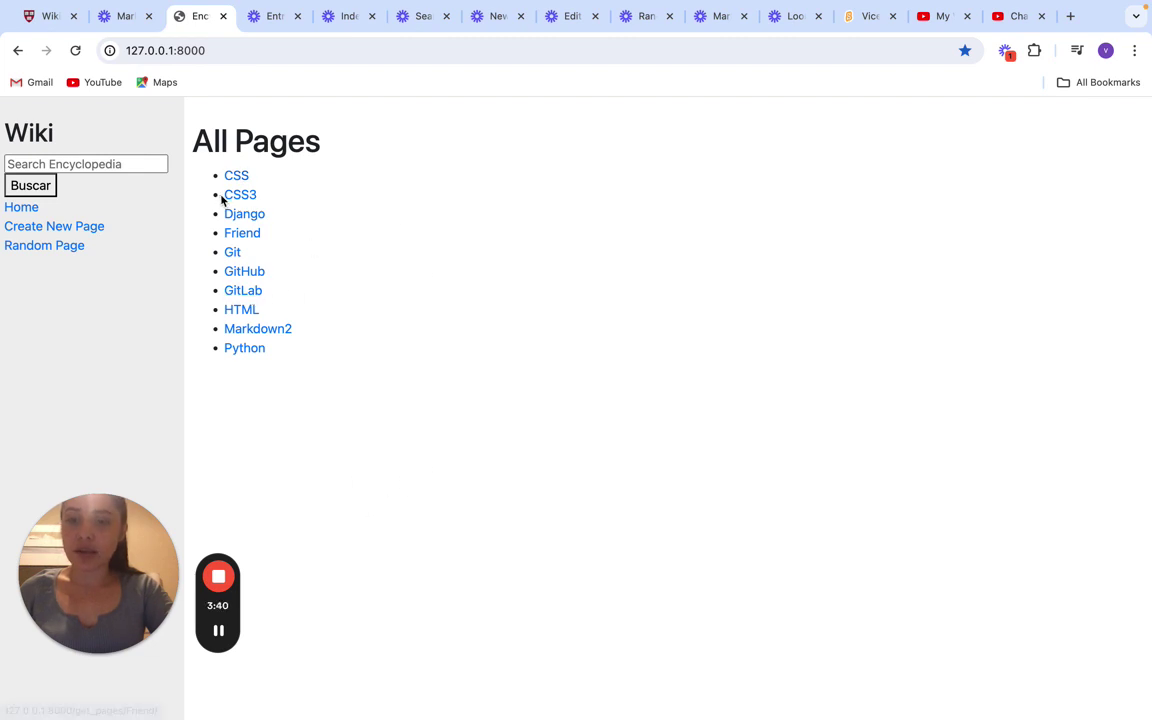
pyautogui.click(252, 354)
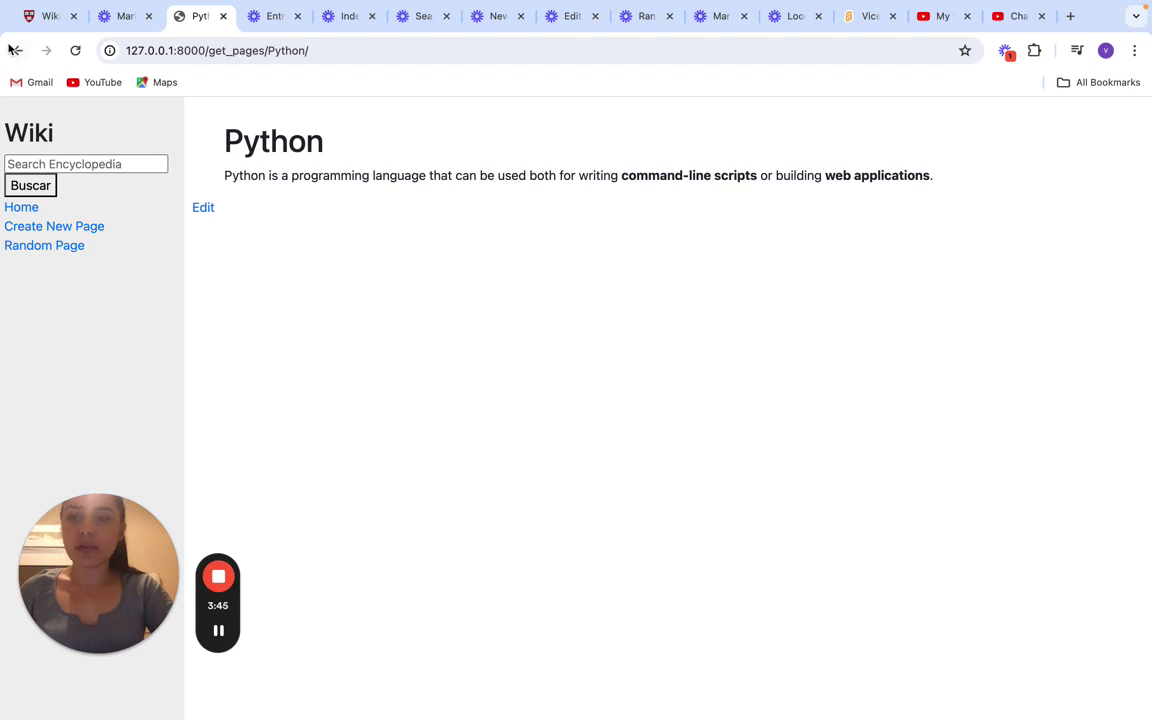
pyautogui.click(24, 208)
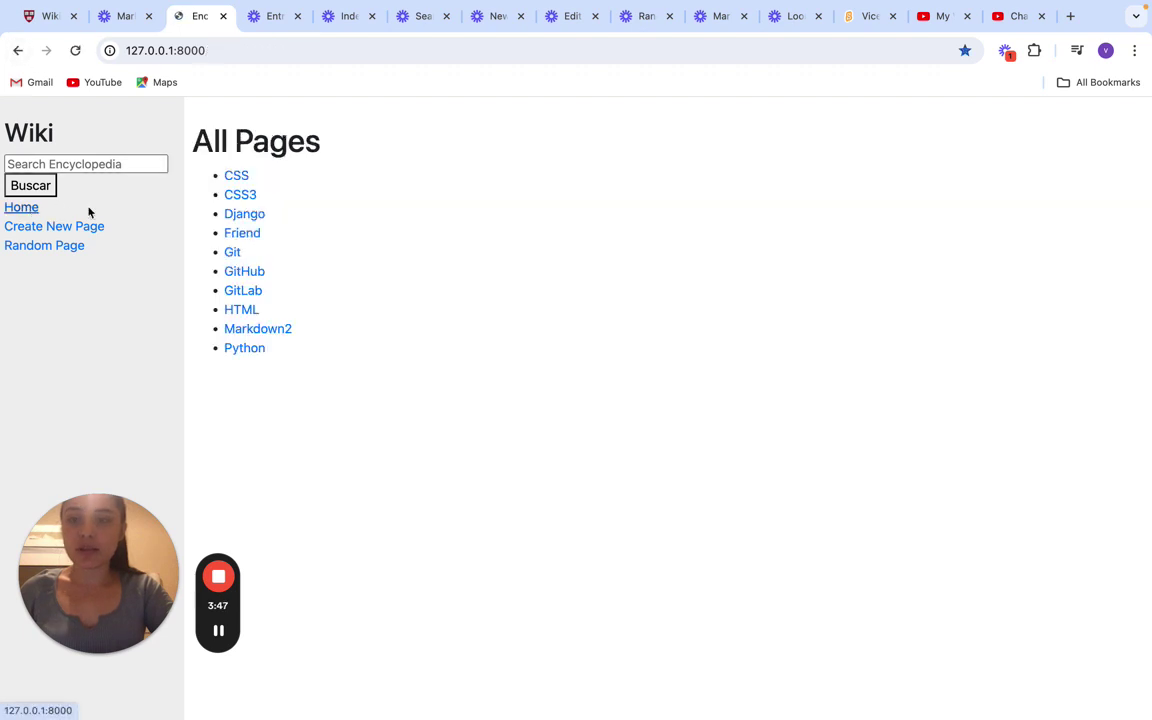
pyautogui.click(240, 214)
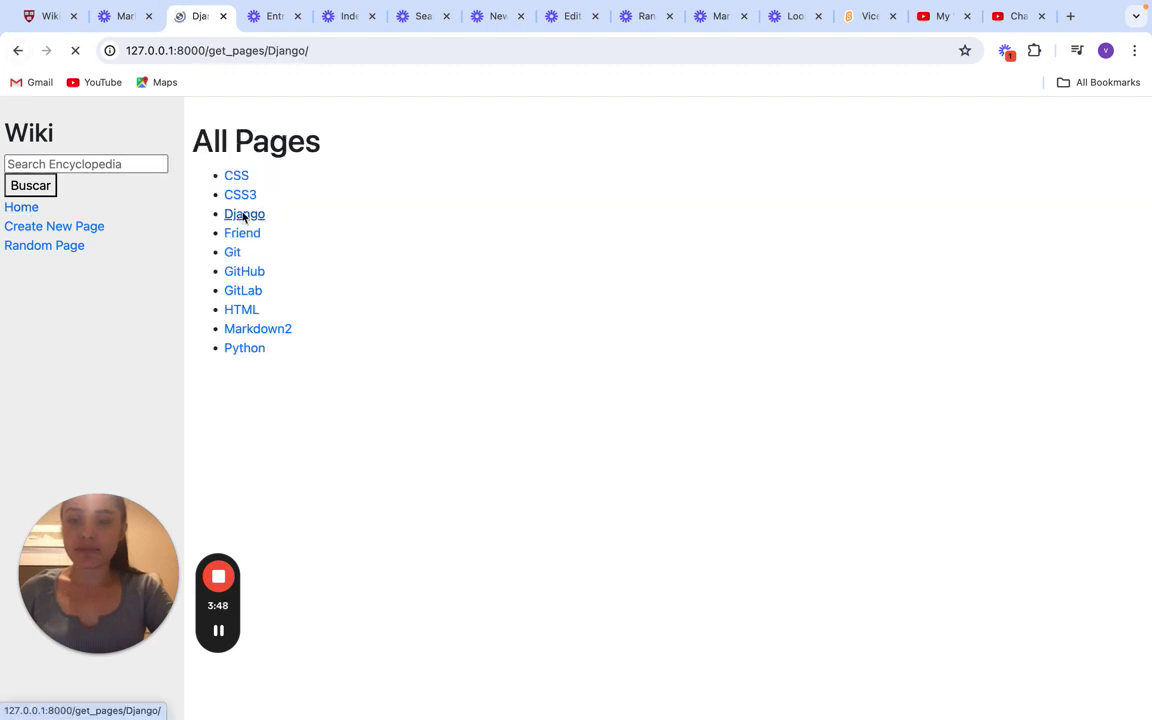
pyautogui.click(28, 209)
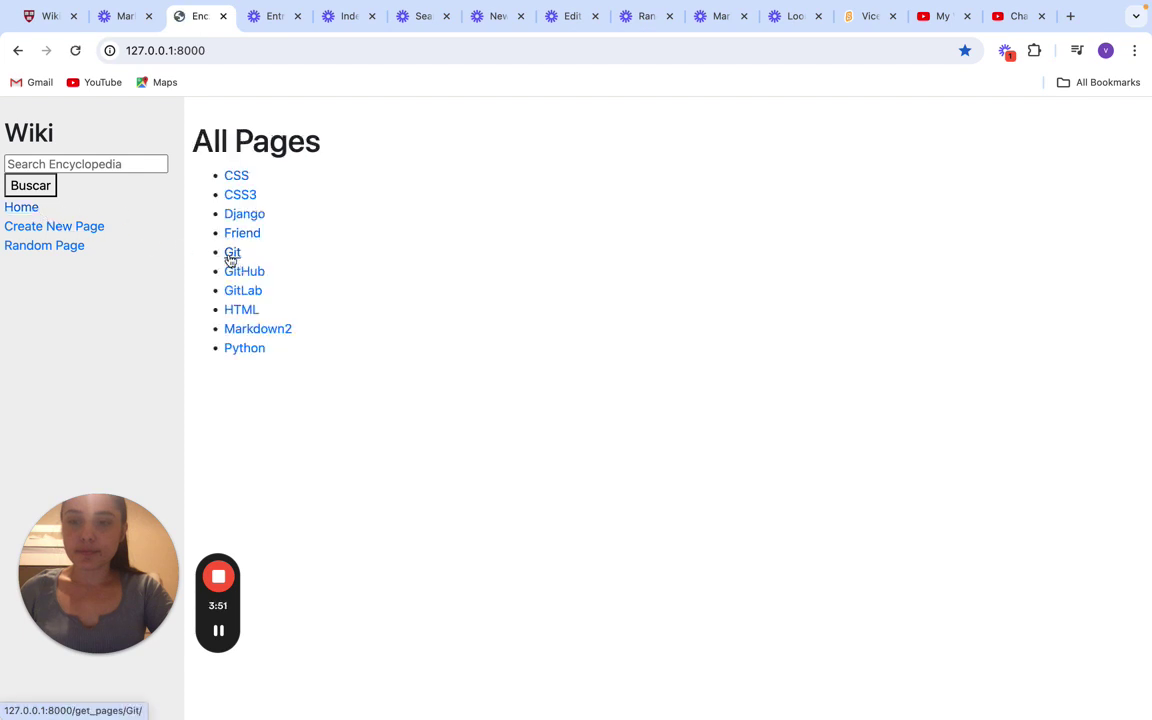
pyautogui.click(232, 254)
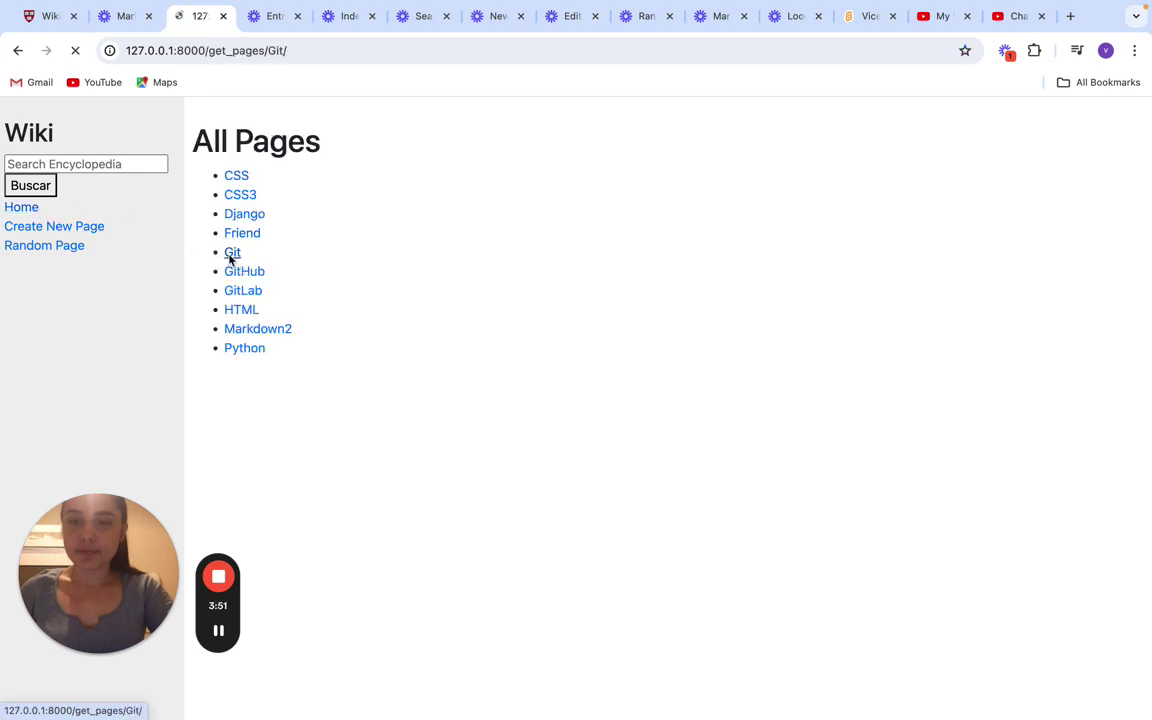
pyautogui.click(352, 25)
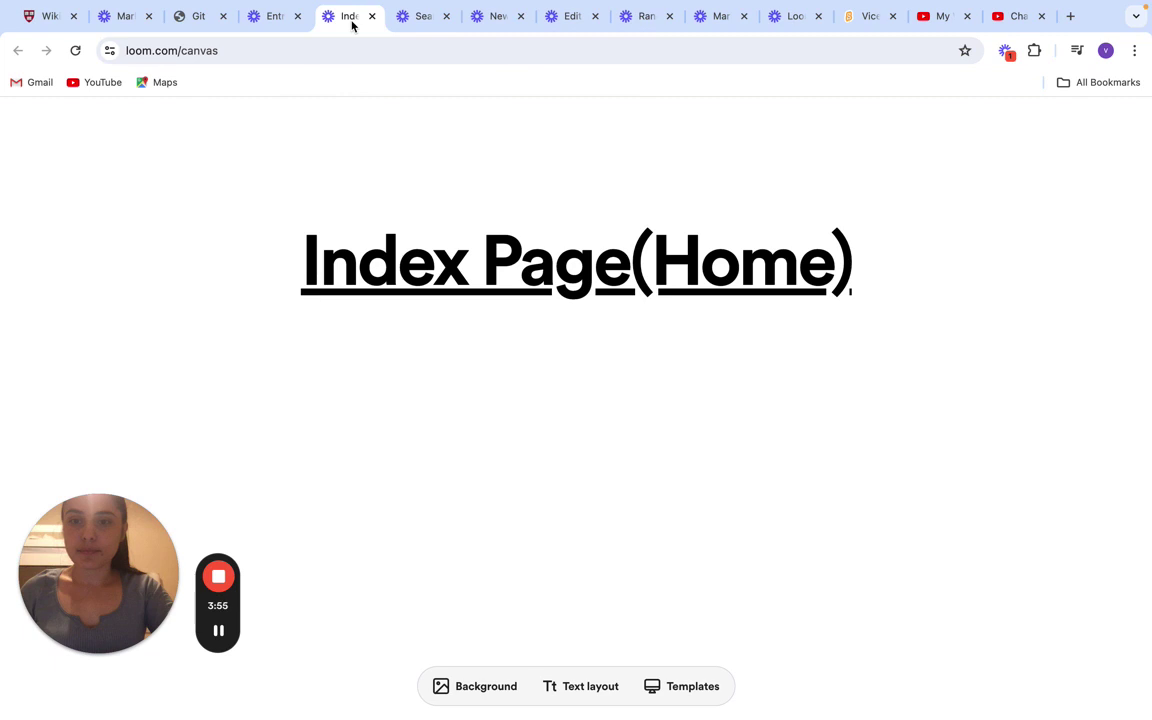
# Step: Show the "Search" title canvas and review the Search requirement in the project specification
pyautogui.click(423, 16)
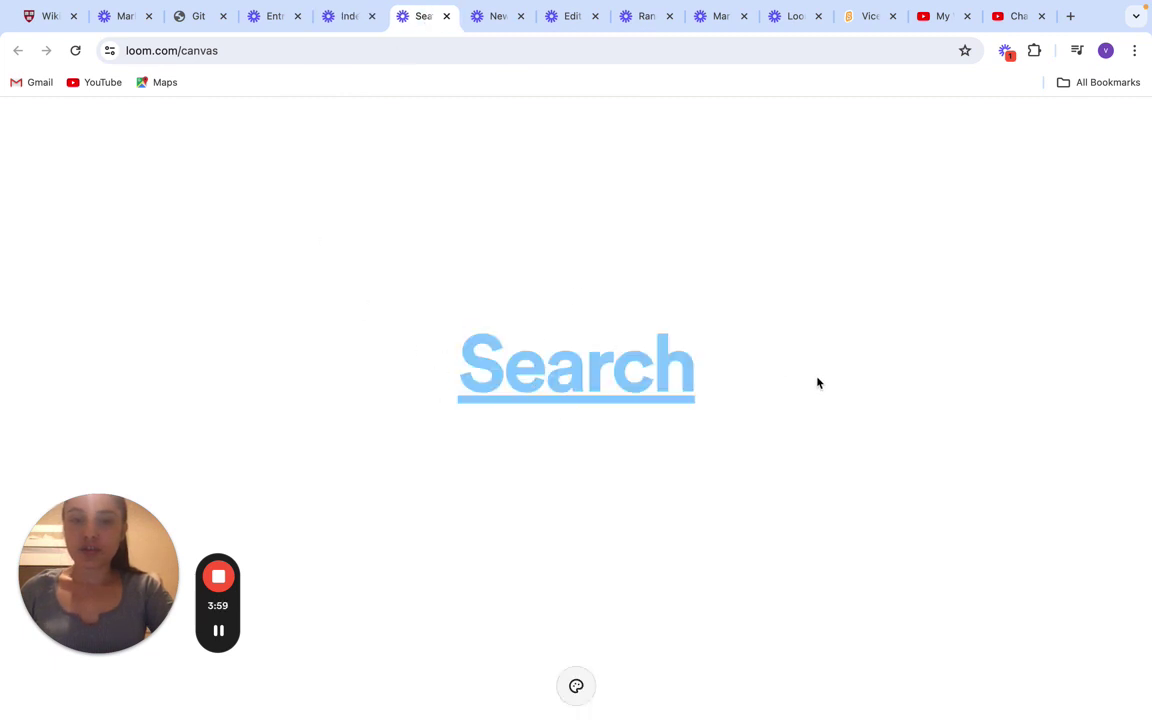
pyautogui.click(46, 16)
pyautogui.scroll(-2, 566, 514)
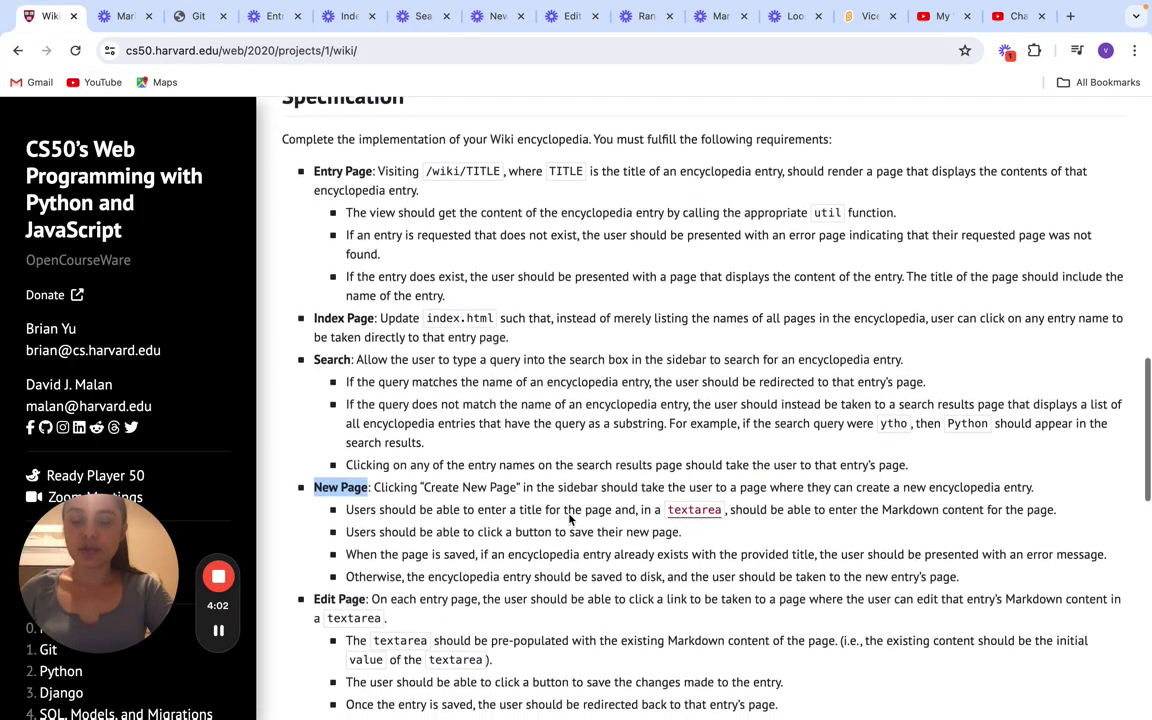
pyautogui.scroll(-1, 570, 518)
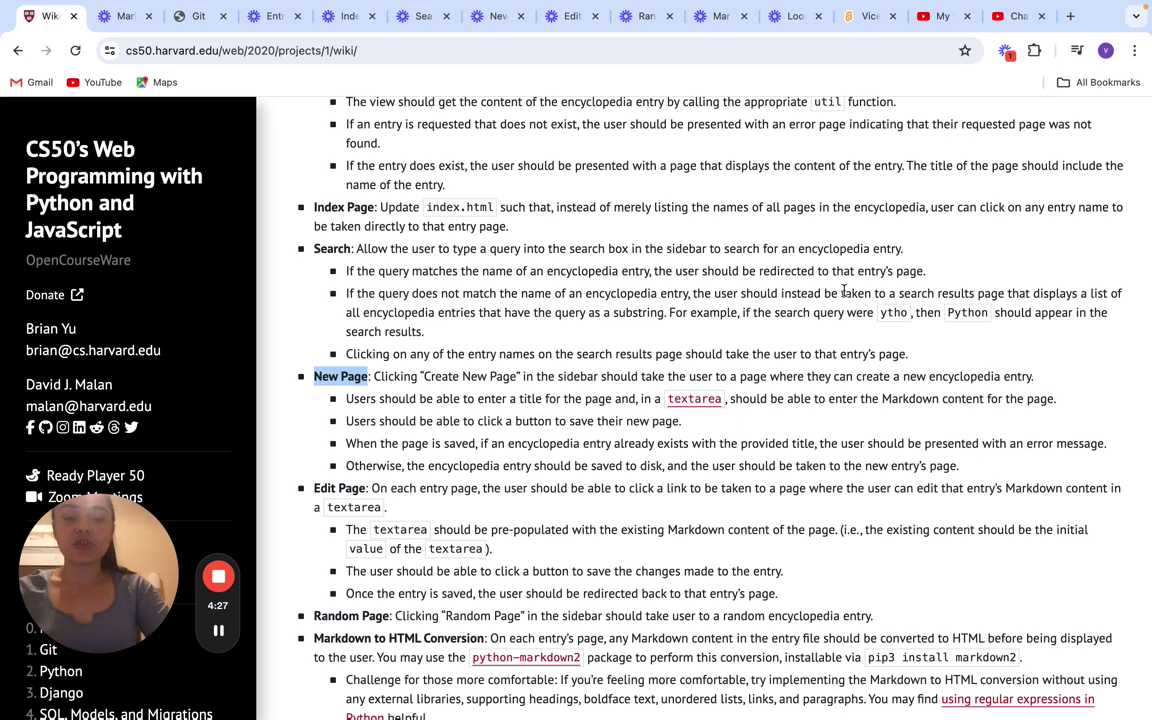
# Step: In the wiki, search the encyclopedia for "Python" to test the exact-match redirect
pyautogui.click(196, 22)
pyautogui.click(119, 163)
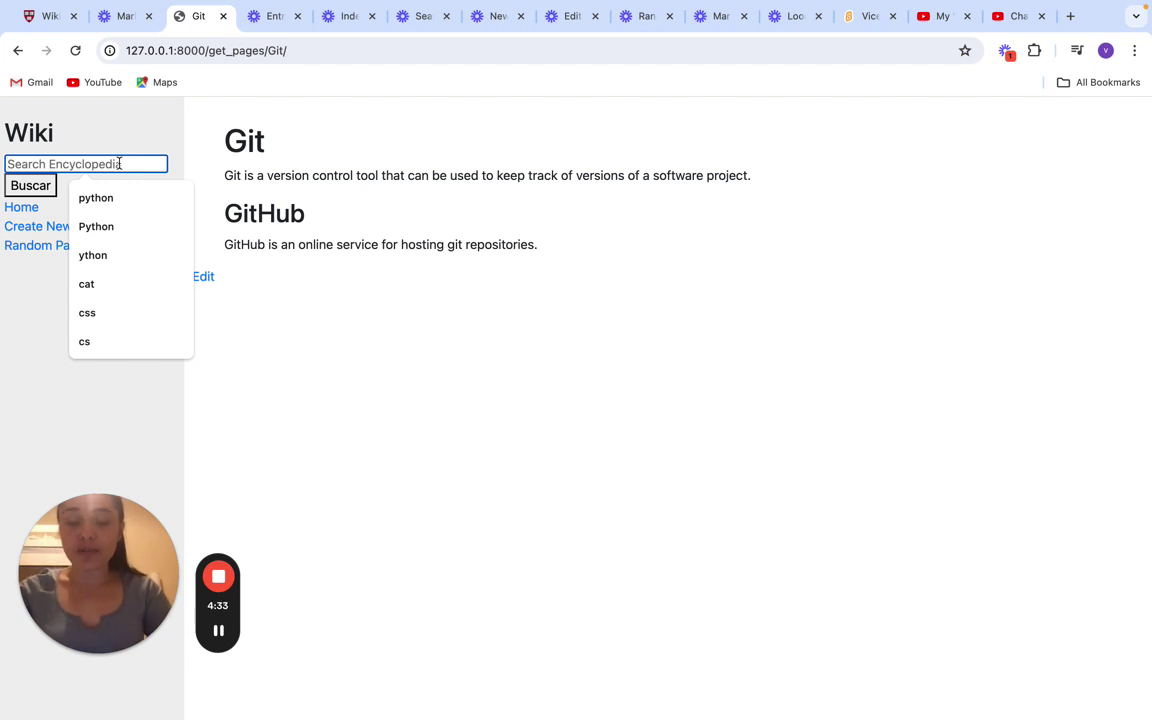
pyautogui.write('P')
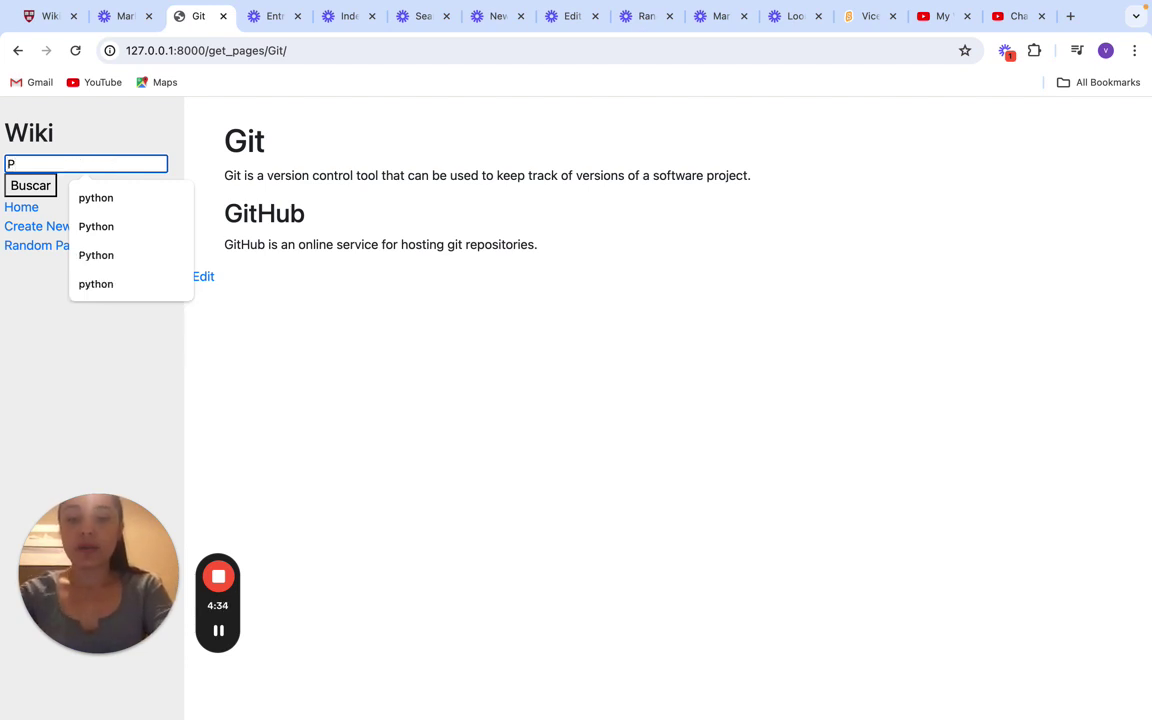
pyautogui.write('ython')
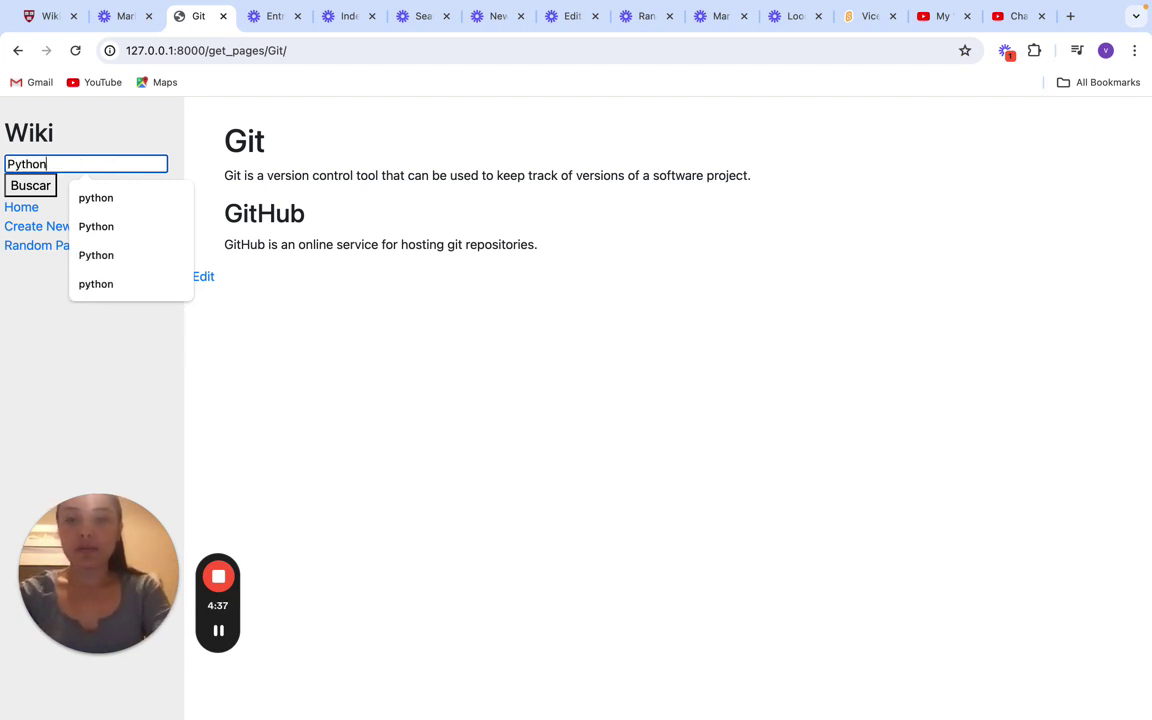
pyautogui.press('Return')
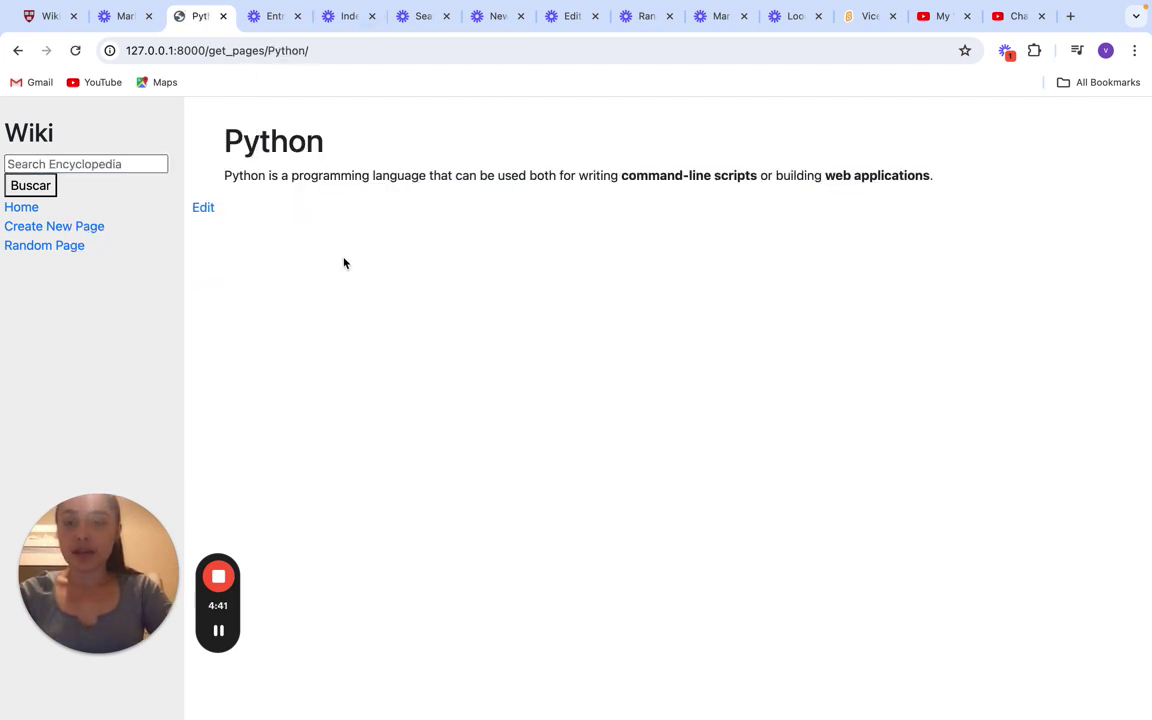
# Step: Search the encyclopedia for "Git" and "Django" in turn to test further exact matches
pyautogui.click(79, 166)
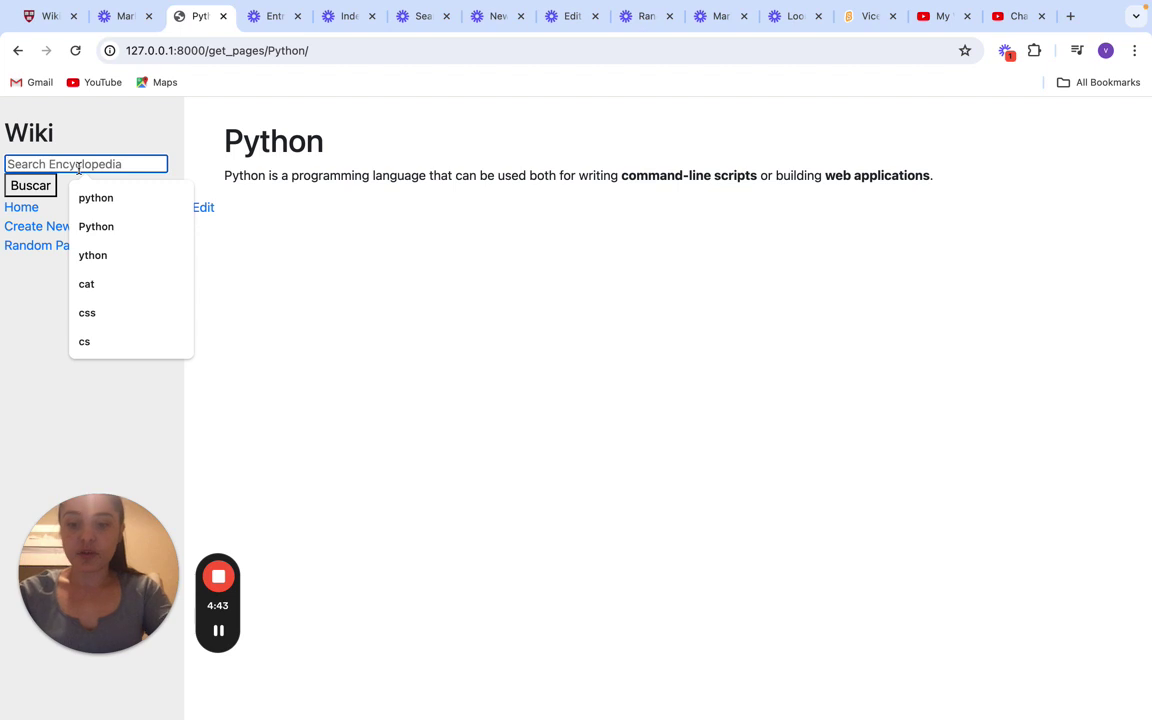
pyautogui.write('Git')
pyautogui.press('Return')
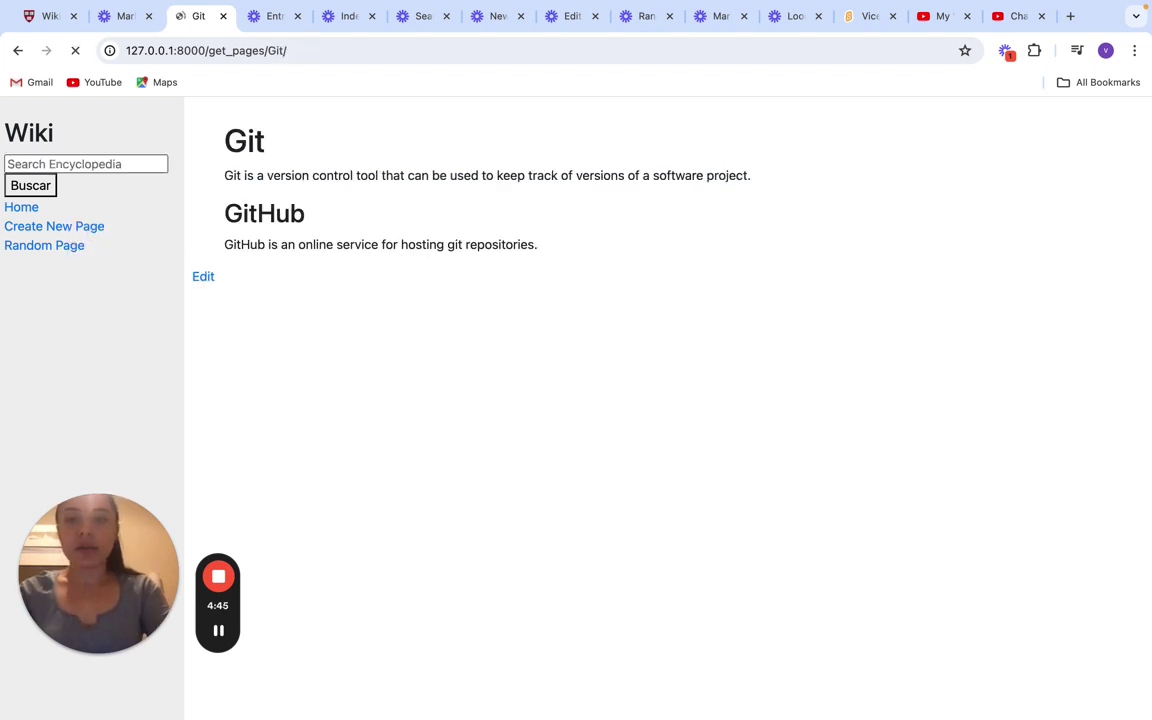
pyautogui.click(127, 163)
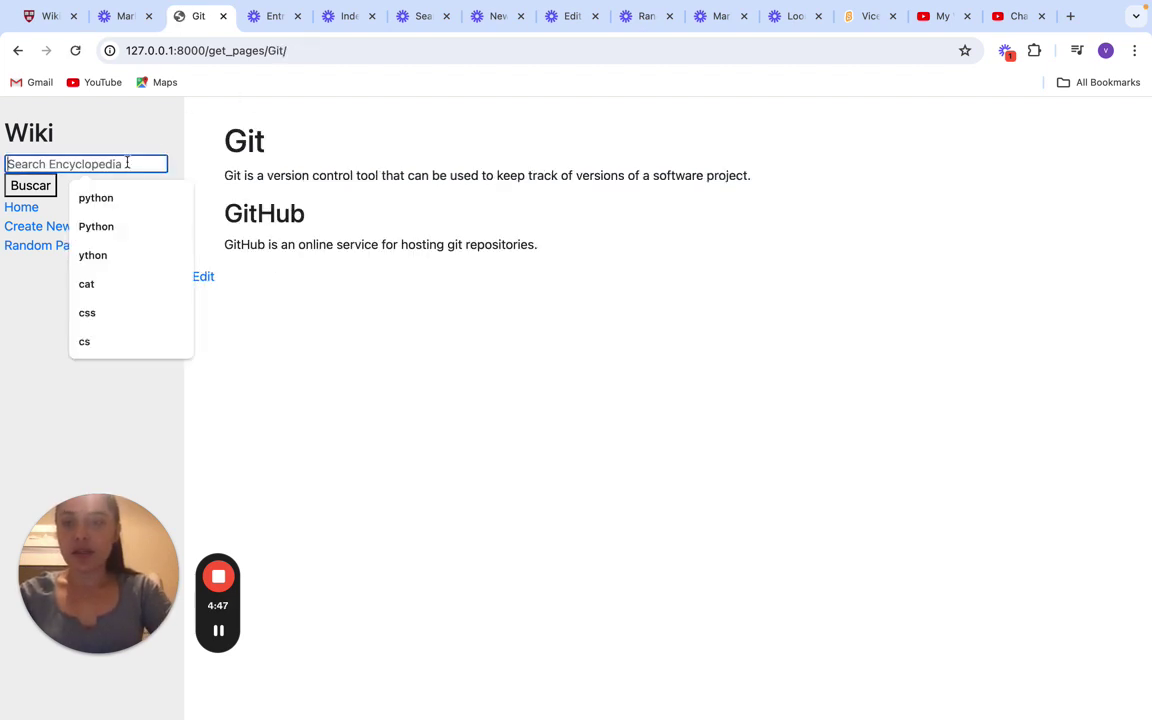
pyautogui.write('Dja')
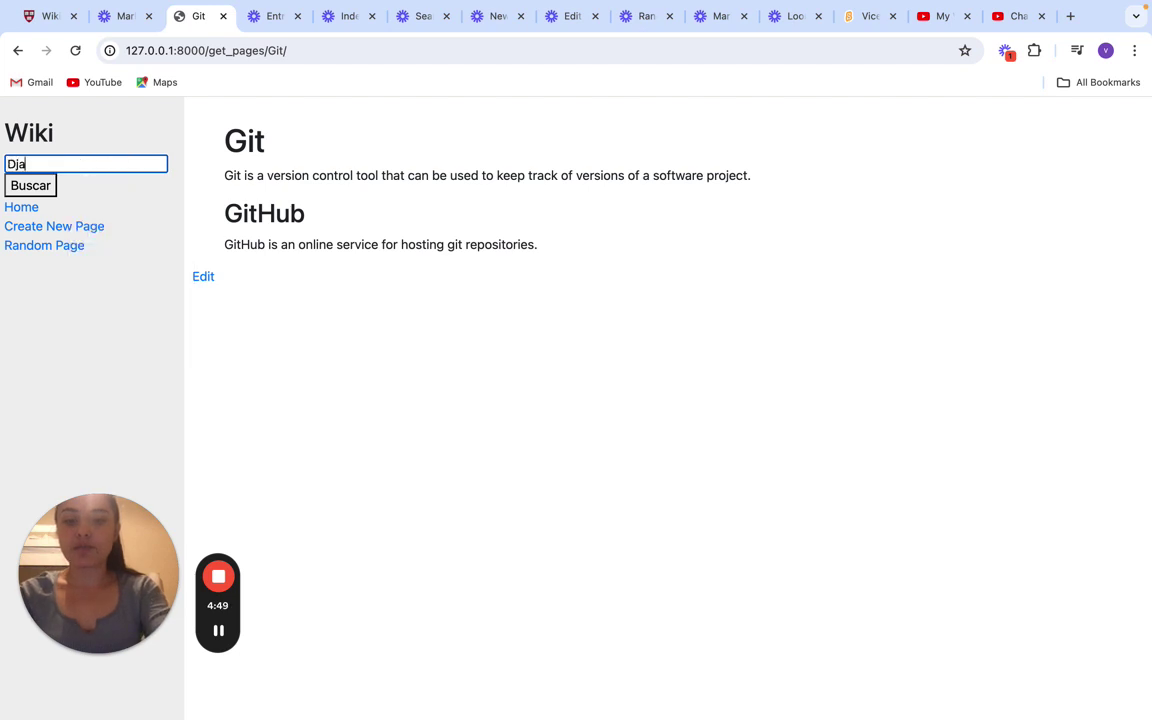
pyautogui.write('ngo')
pyautogui.press('Return')
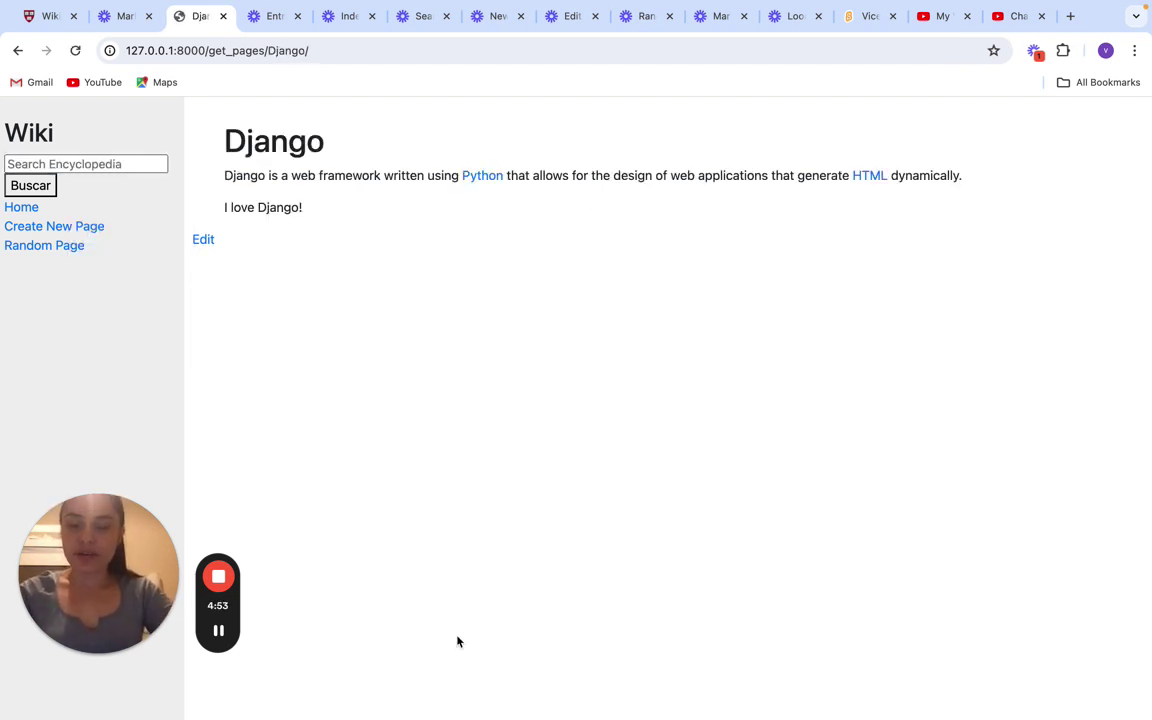
# Step: In the project specification, highlight the Search rule about a query matching the name of an encyclopedia entry
pyautogui.click(46, 22)
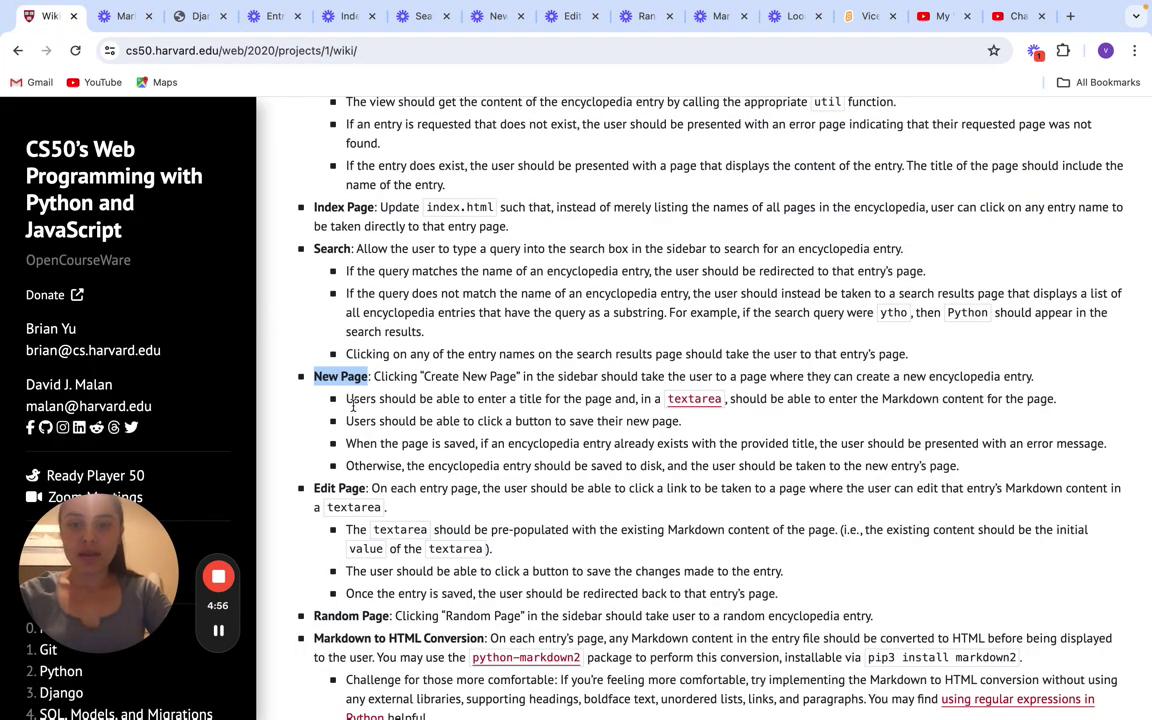
pyautogui.click(349, 271)
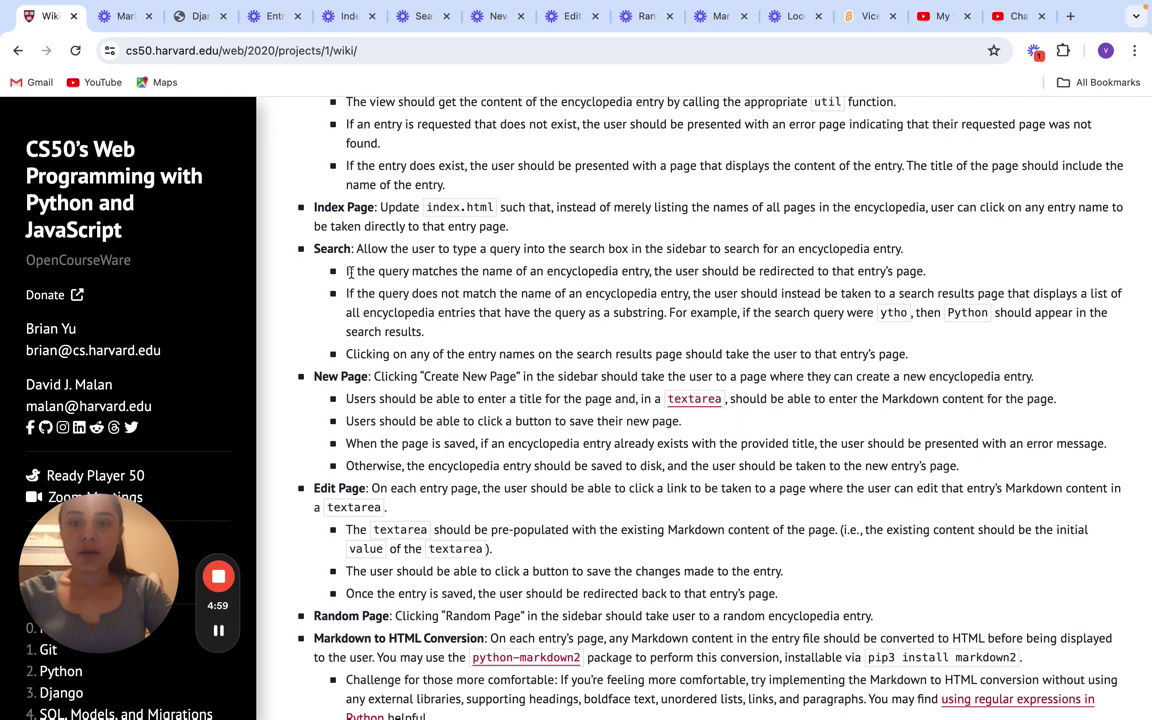
pyautogui.moveTo(352, 271); pyautogui.dragTo(797, 286)
pyautogui.moveTo(727, 286); pyautogui.dragTo(945, 271)
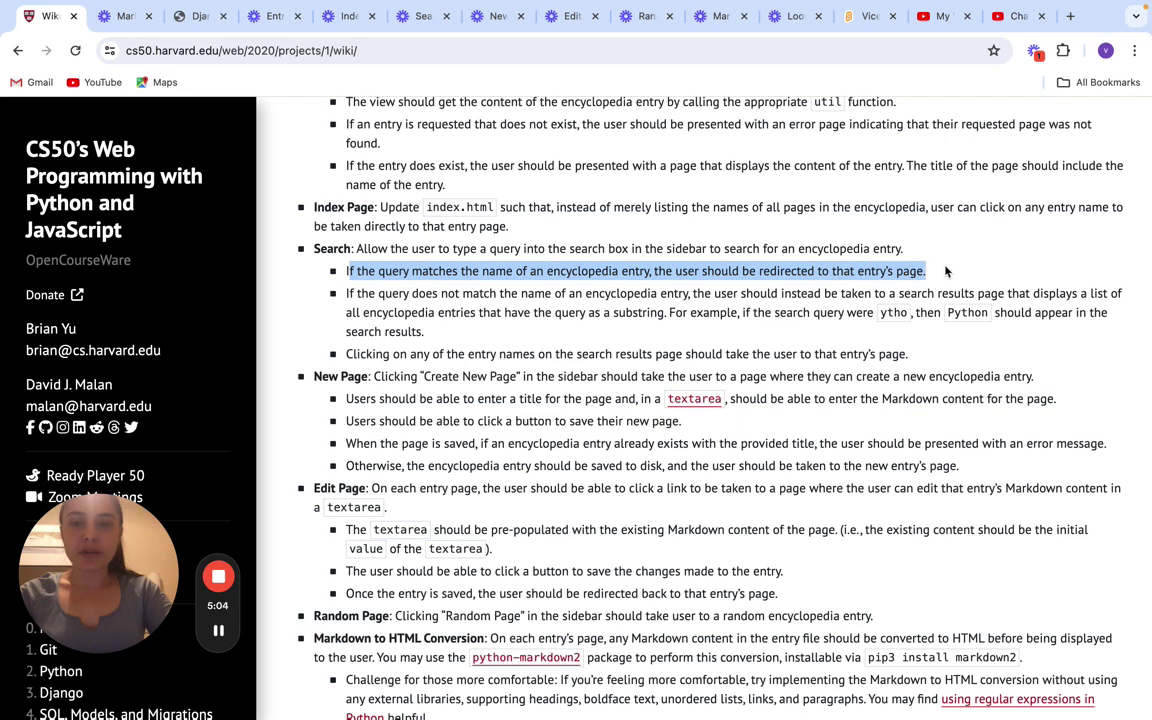
# Step: Highlight the full Search rule about non-matching queries leading to a list of entries containing the query as a substring
pyautogui.click(347, 294)
pyautogui.moveTo(347, 294); pyautogui.dragTo(965, 318)
pyautogui.click(289, 297)
pyautogui.moveTo(289, 297); pyautogui.dragTo(437, 341)
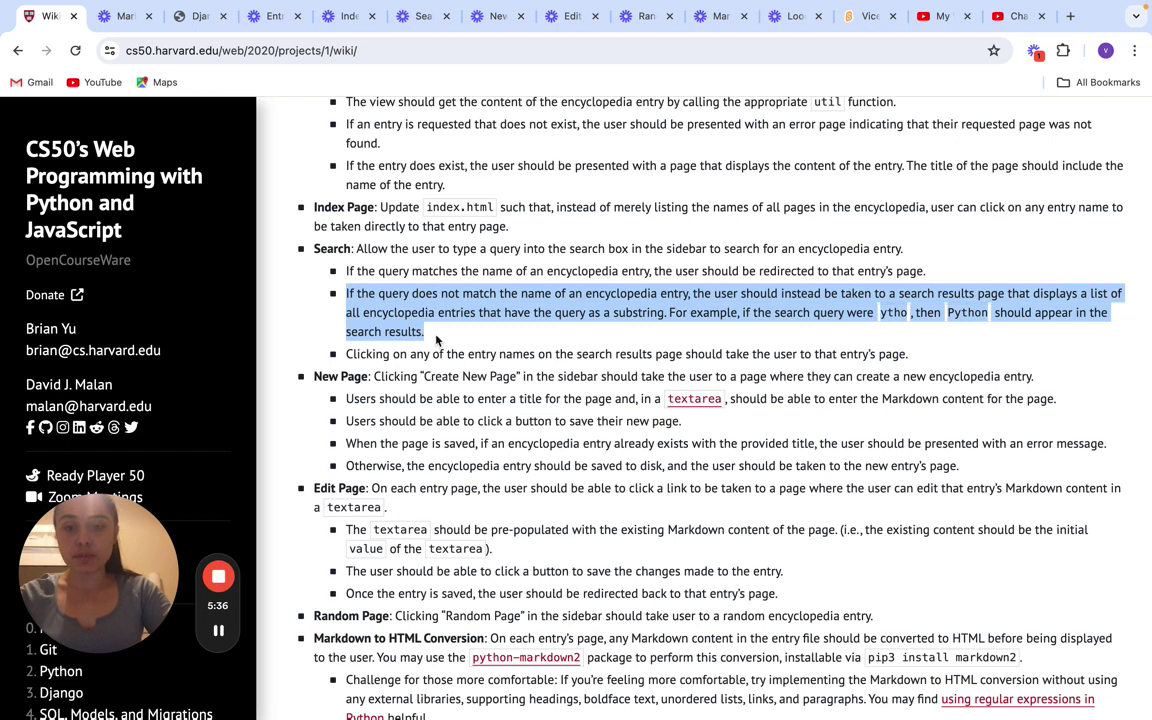
# Step: Search the wiki for the substring "ython" and open the Python entry from the search results
pyautogui.click(180, 22)
pyautogui.click(119, 164)
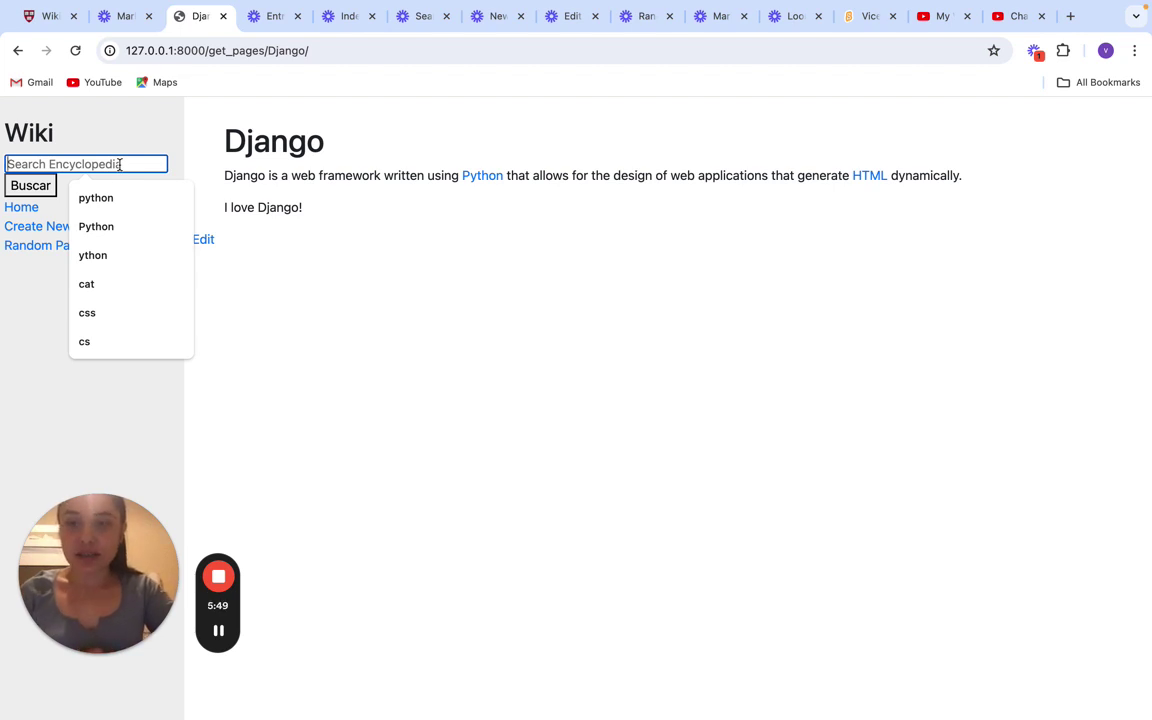
pyautogui.click(97, 257)
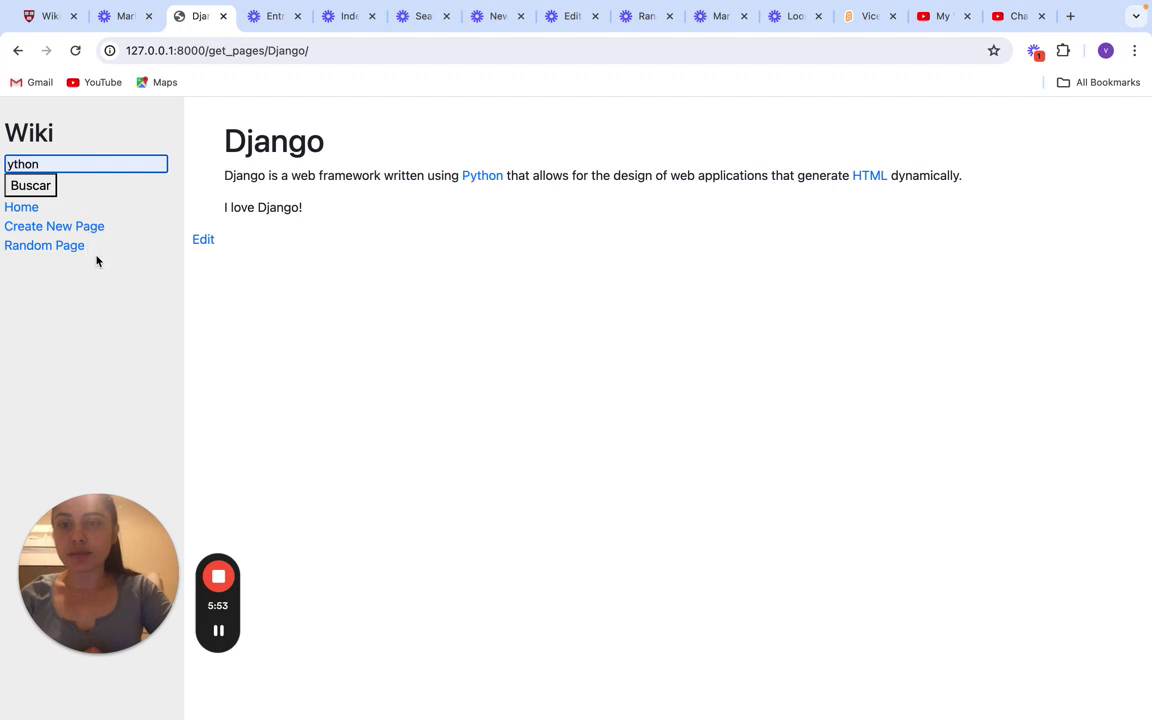
pyautogui.click(39, 188)
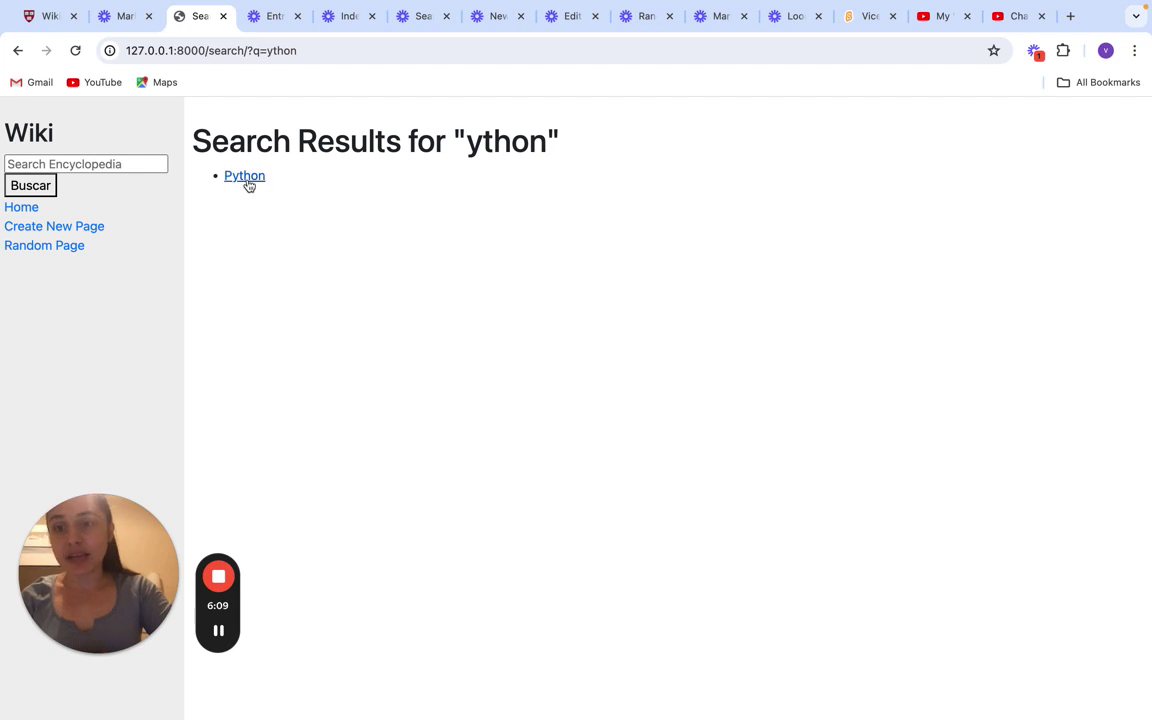
pyautogui.click(247, 182)
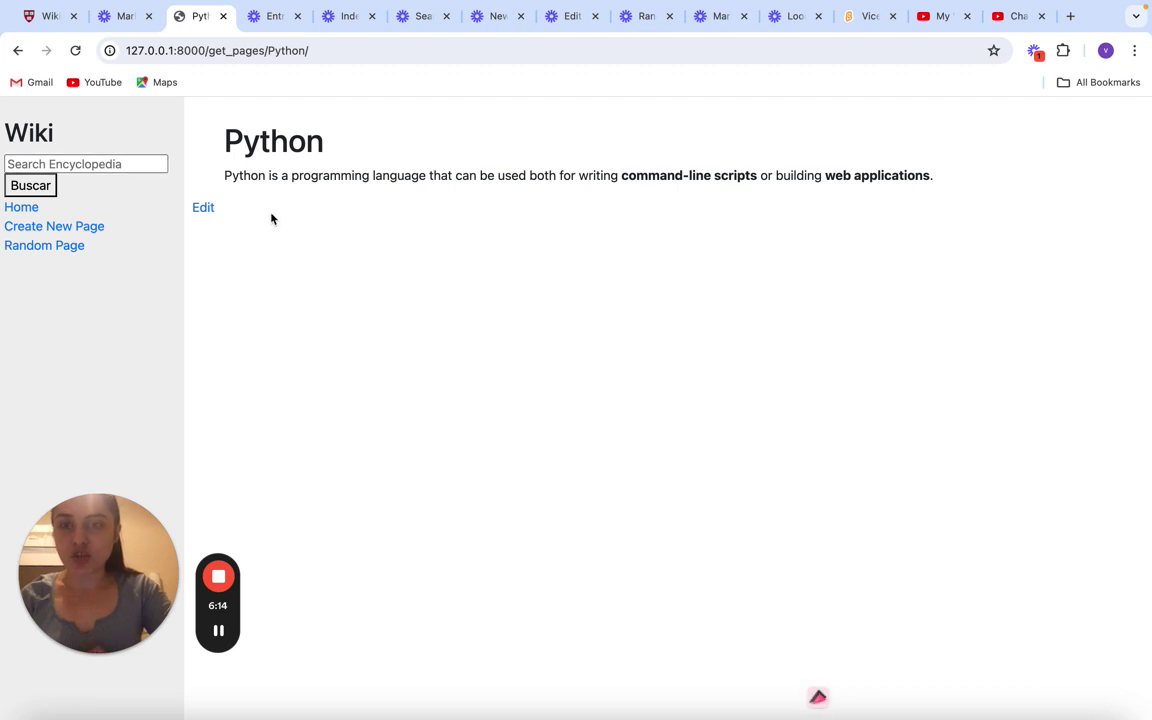
# Step: Search the wiki for "git" and open the GitHub and GitLab entries in turn from the search results
pyautogui.click(140, 164)
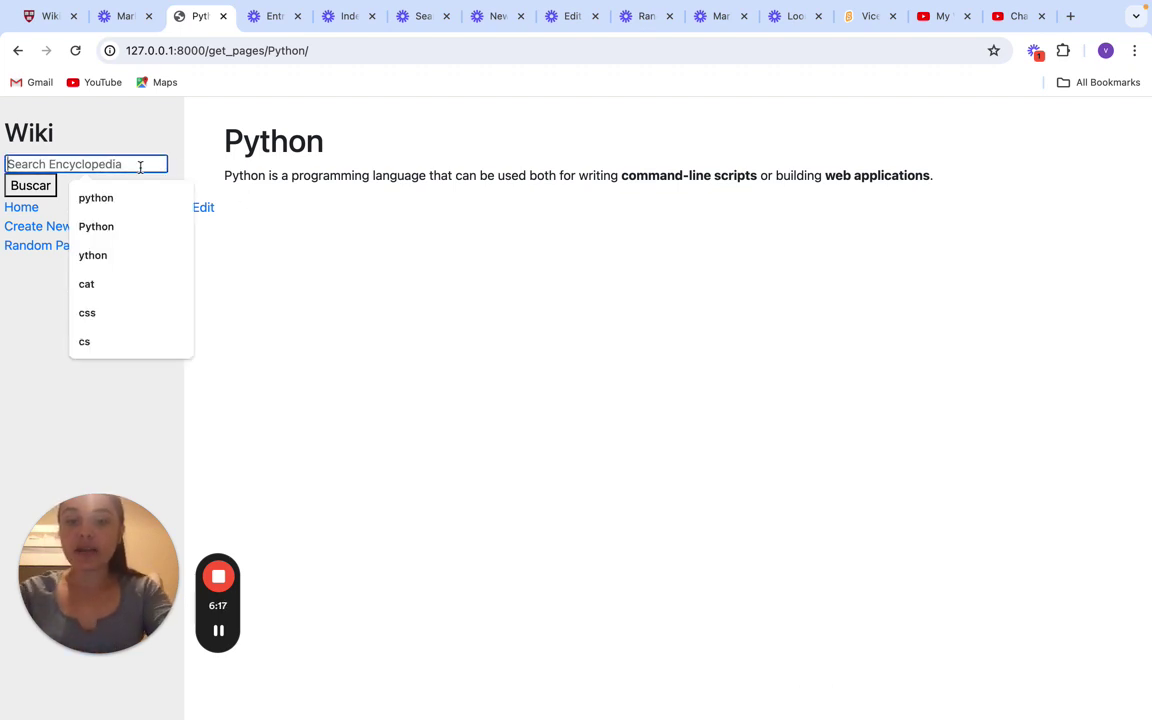
pyautogui.write('git')
pyautogui.press('Return')
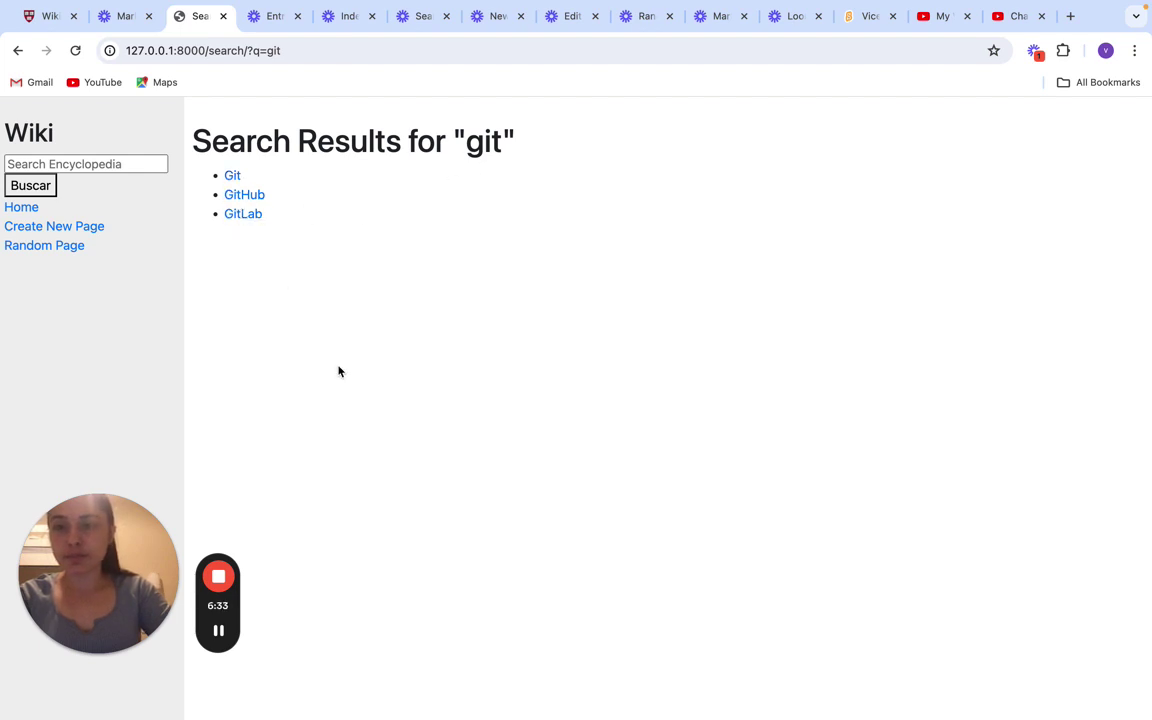
pyautogui.click(249, 205)
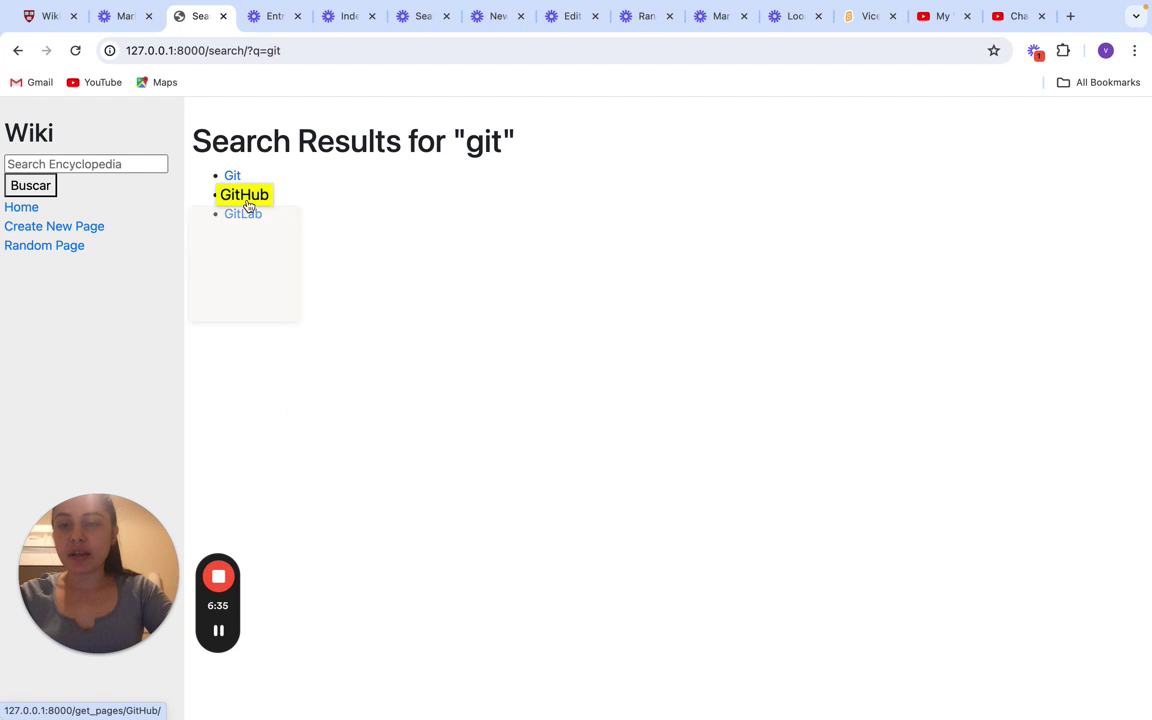
pyautogui.click(482, 213)
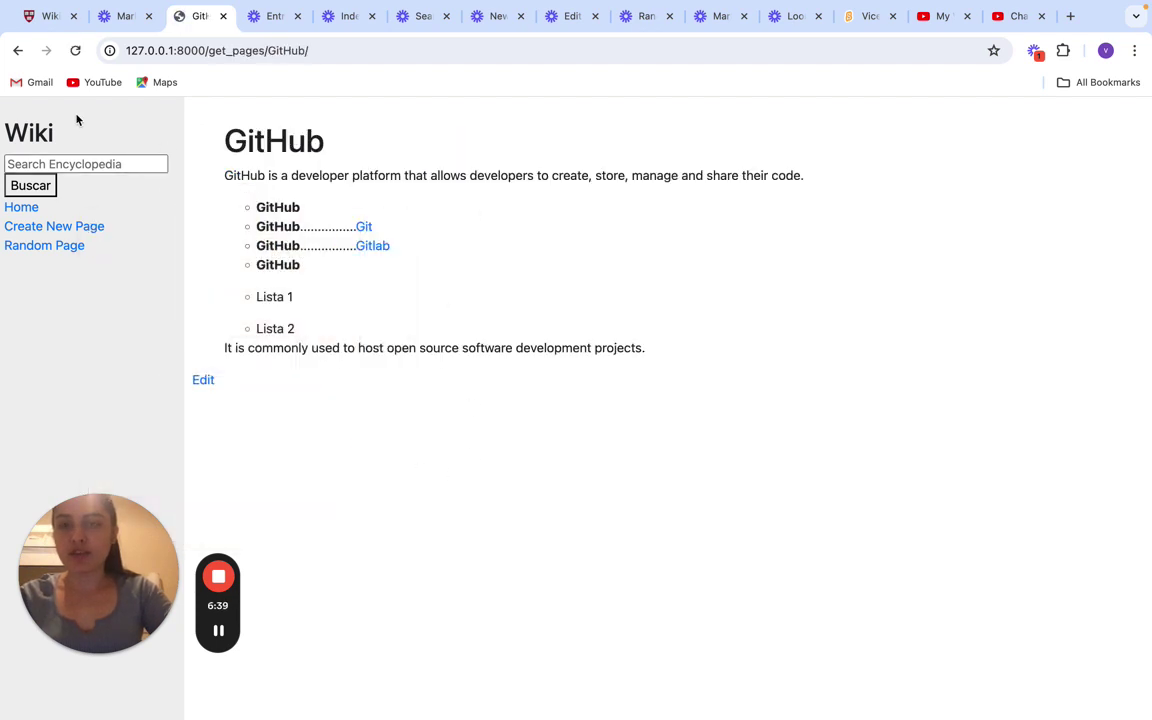
pyautogui.click(18, 50)
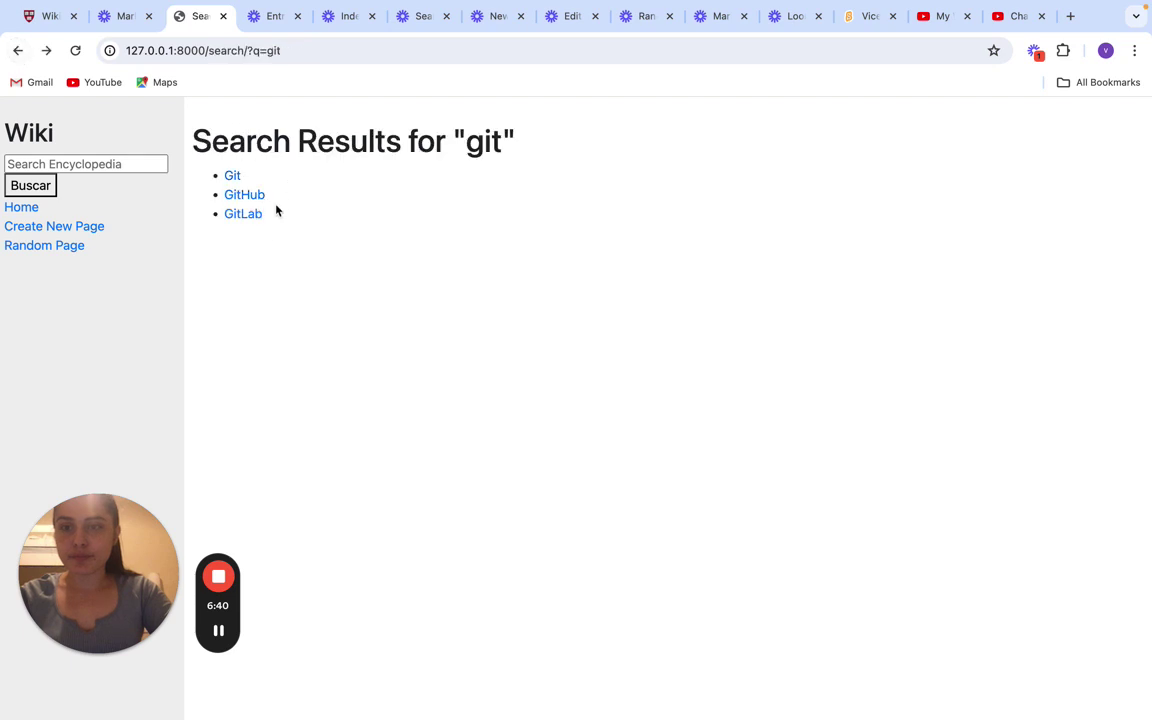
pyautogui.click(248, 216)
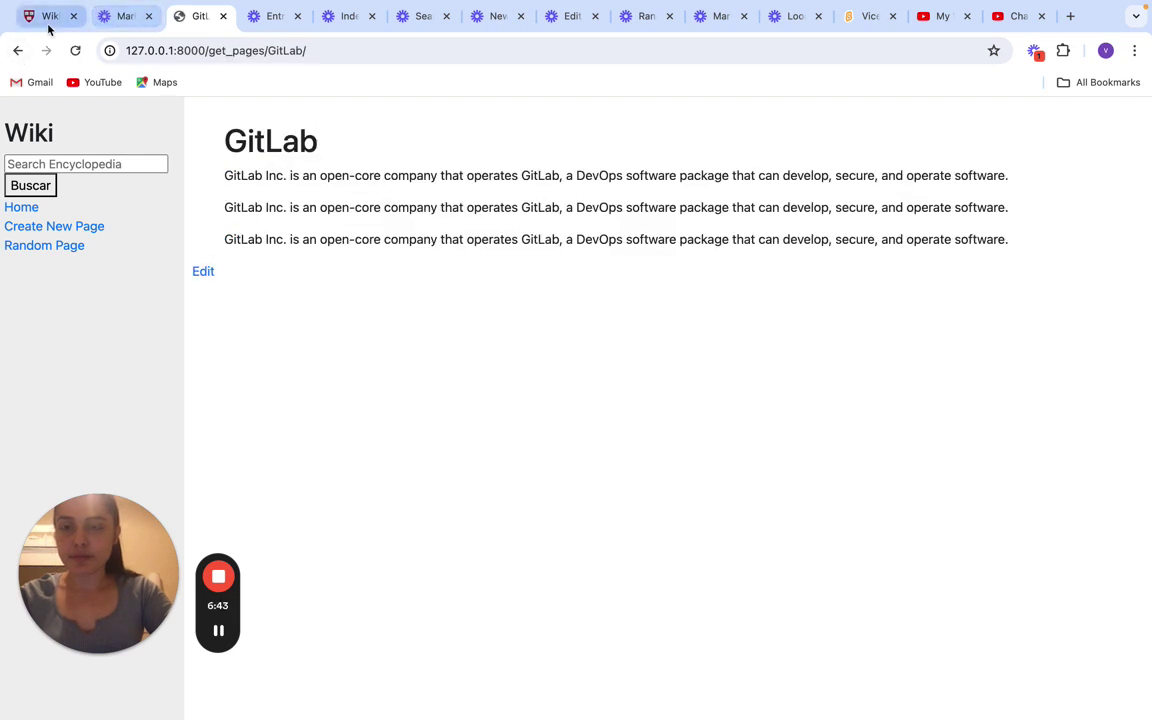
# Step: Recheck the substring rule in the specification, then search the wiki for "css" and open the CSS3 result
pyautogui.click(48, 18)
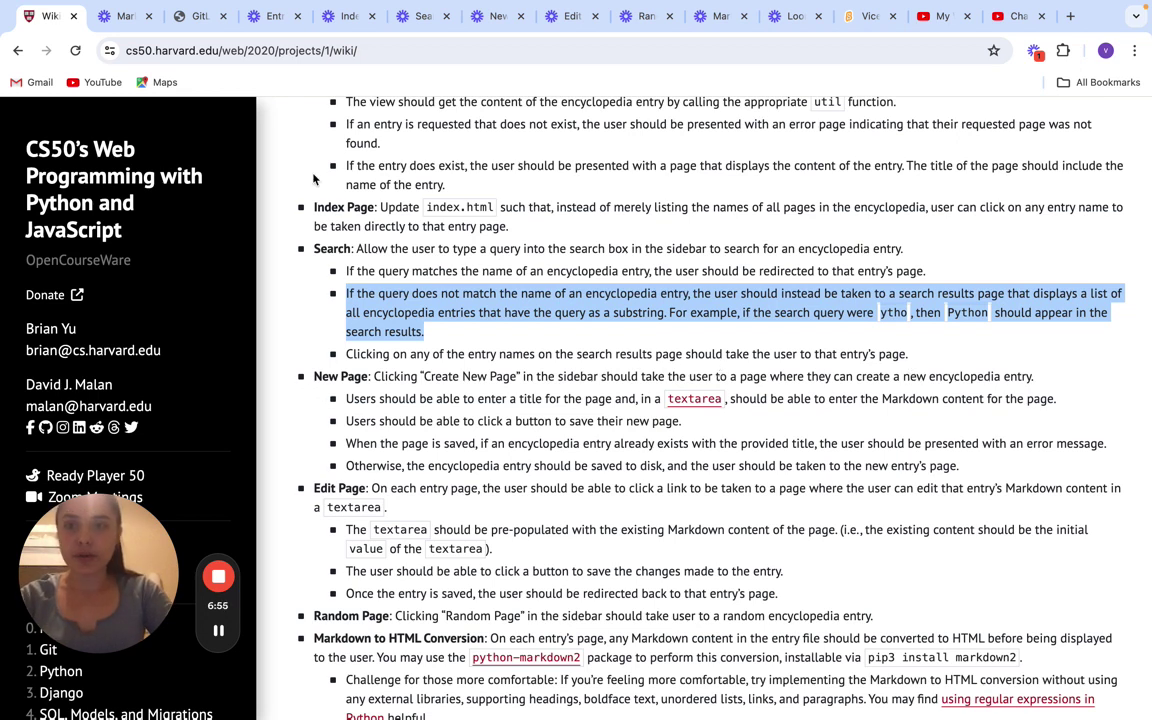
pyautogui.click(196, 18)
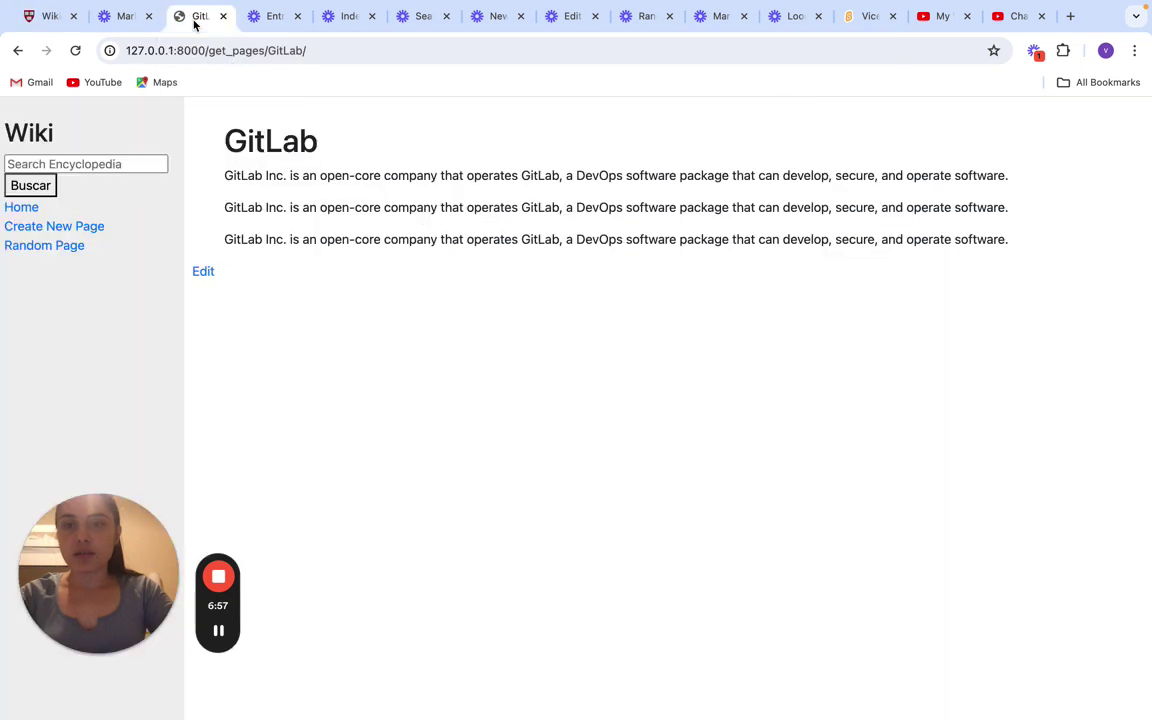
pyautogui.click(78, 166)
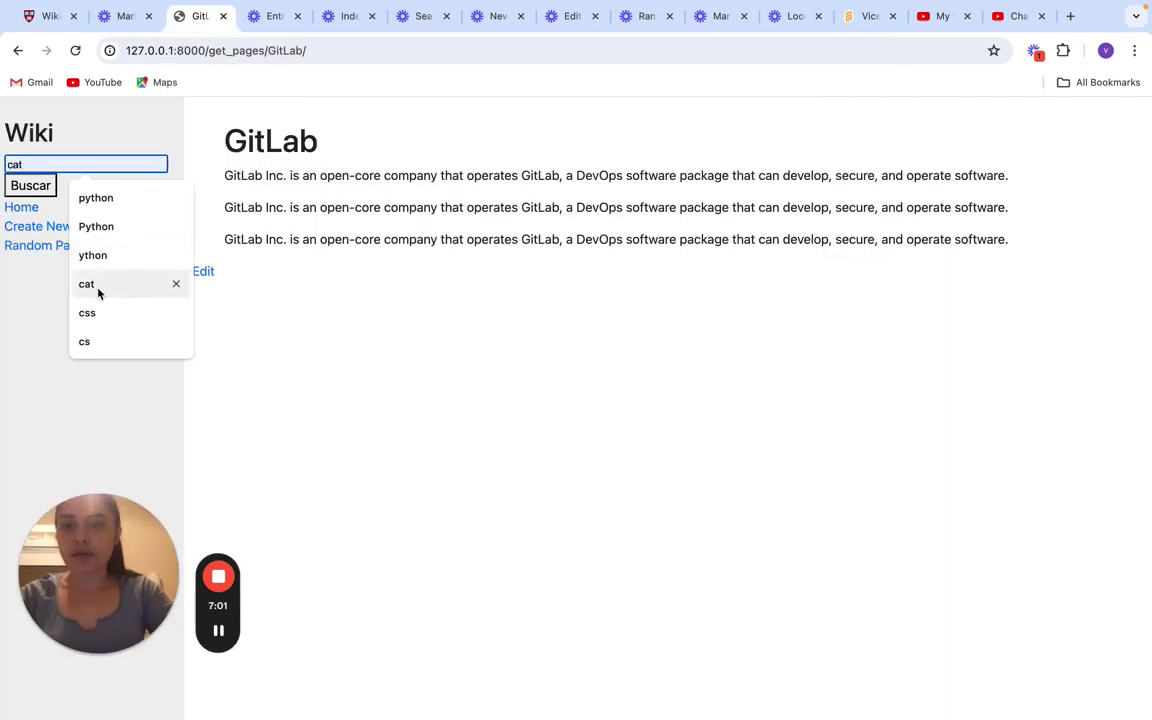
pyautogui.click(99, 318)
pyautogui.click(32, 185)
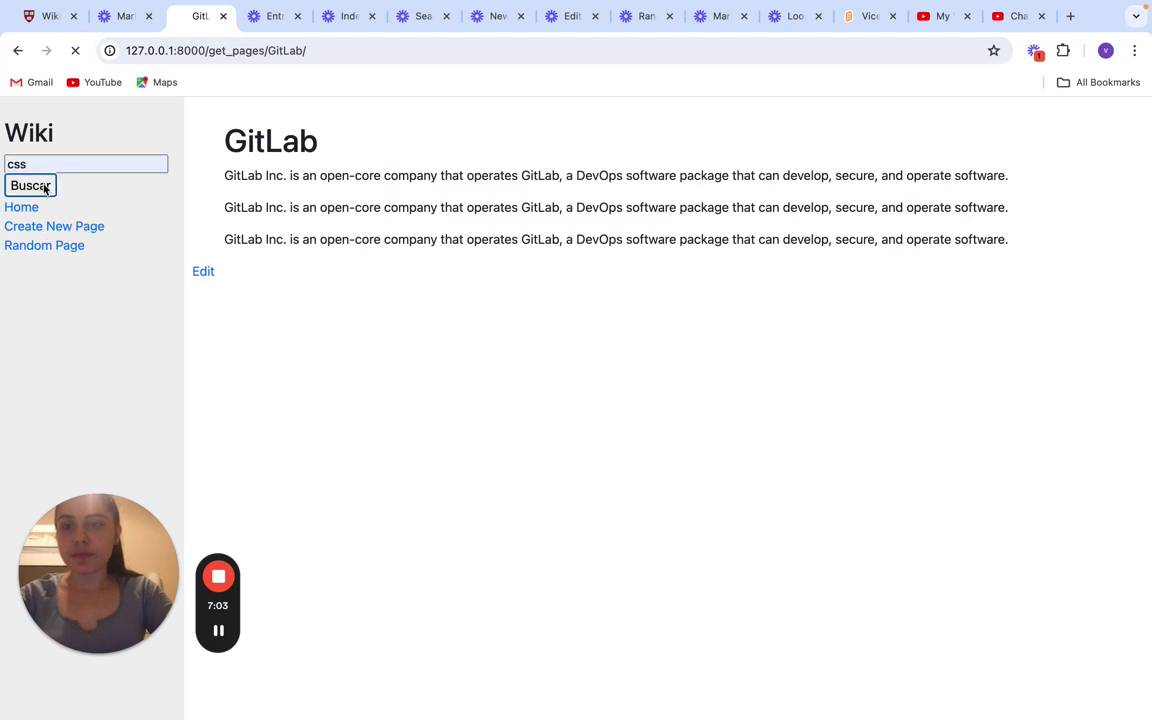
pyautogui.click(242, 196)
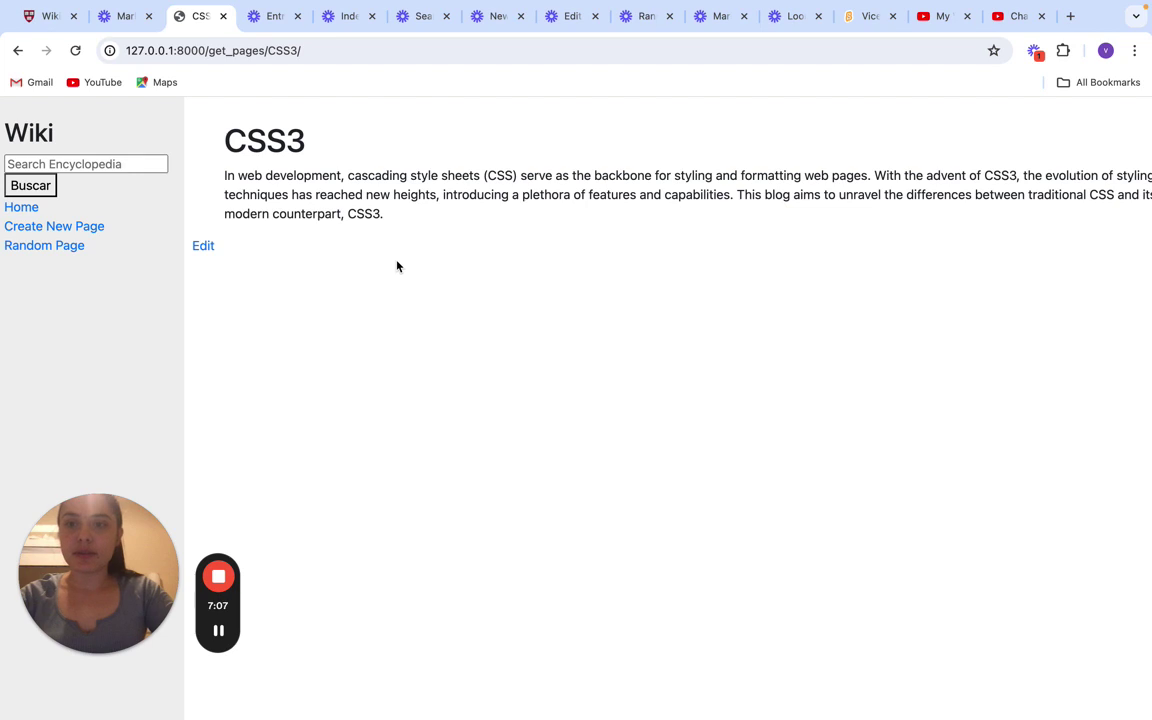
# Step: Search the wiki for "cat" to test a query with no related entry, and dismiss the reopened search suggestions
pyautogui.click(130, 166)
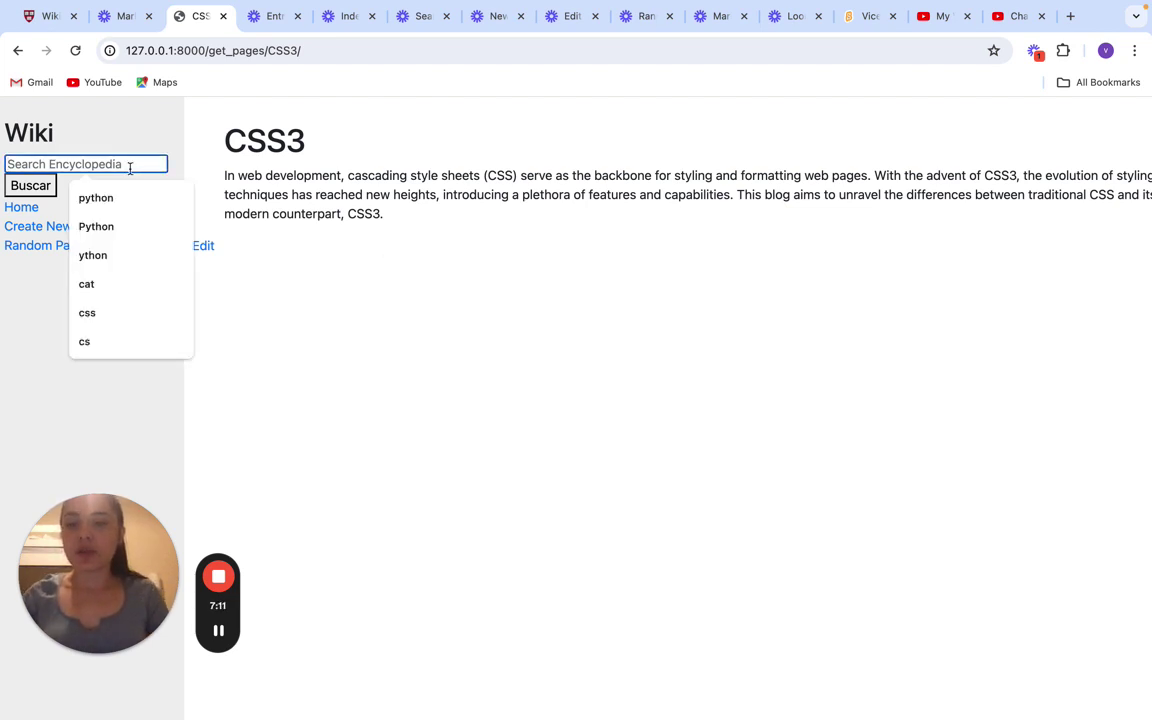
pyautogui.click(86, 287)
pyautogui.click(37, 188)
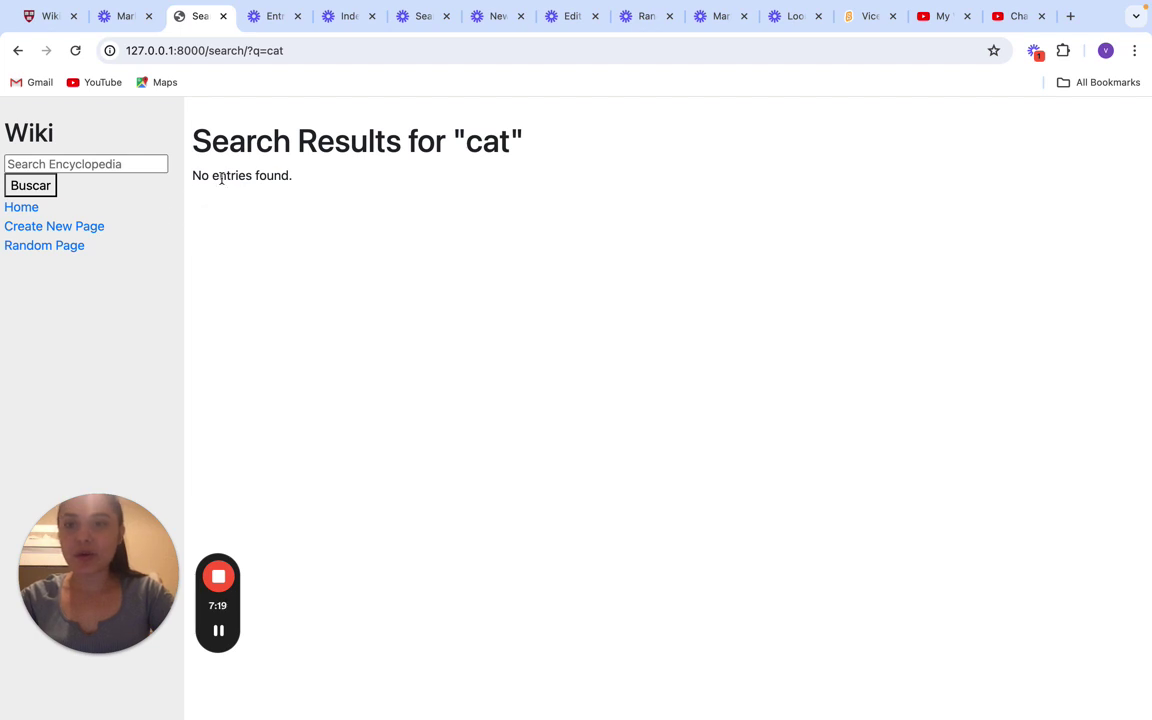
pyautogui.click(77, 162)
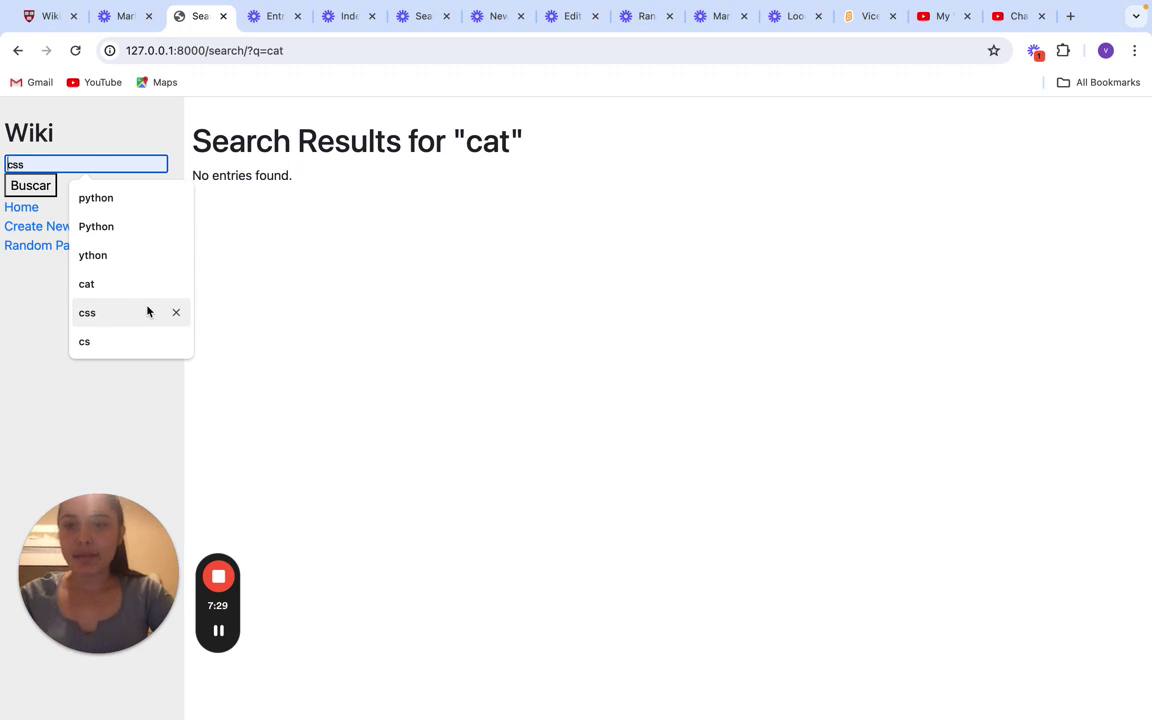
pyautogui.click(285, 318)
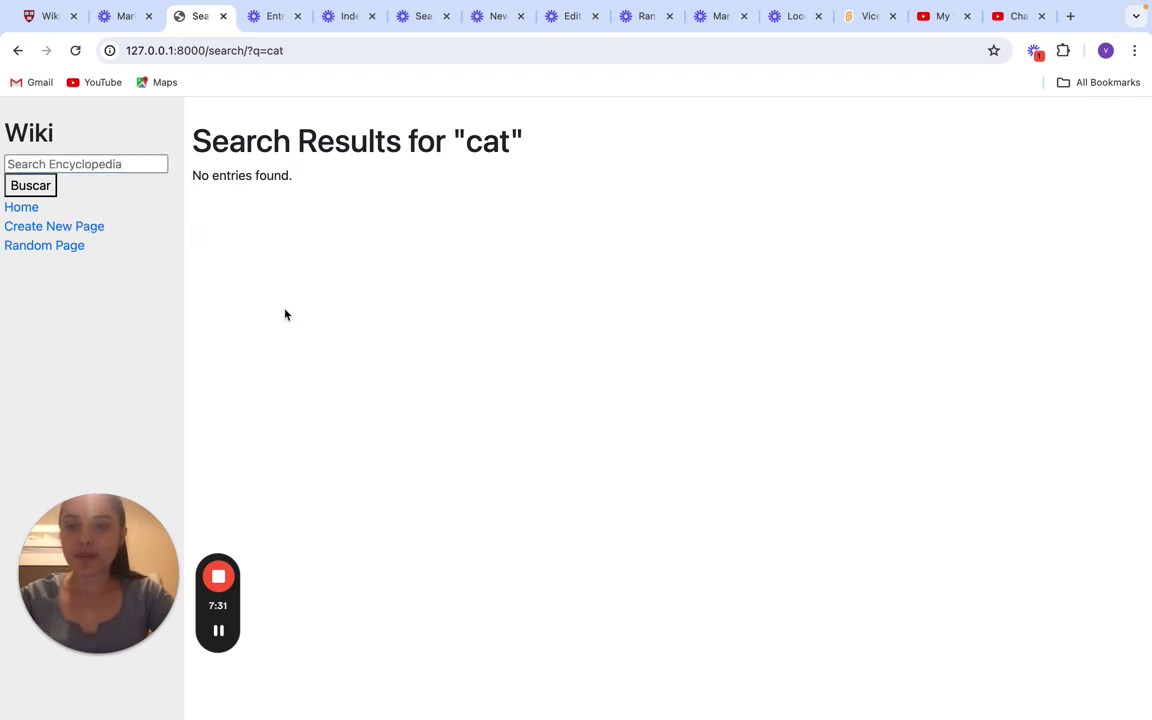
# Step: Show the New Page title card, return to the project specification and highlight the New Page requirement
pyautogui.click(352, 18)
pyautogui.click(428, 20)
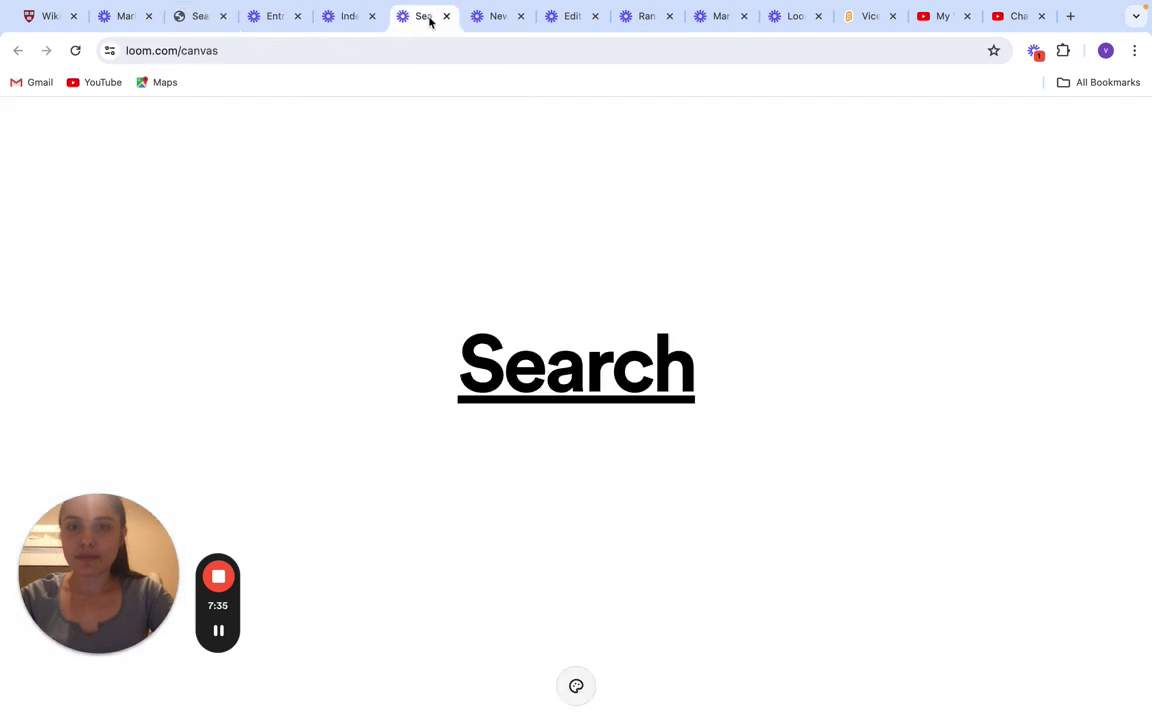
pyautogui.click(499, 24)
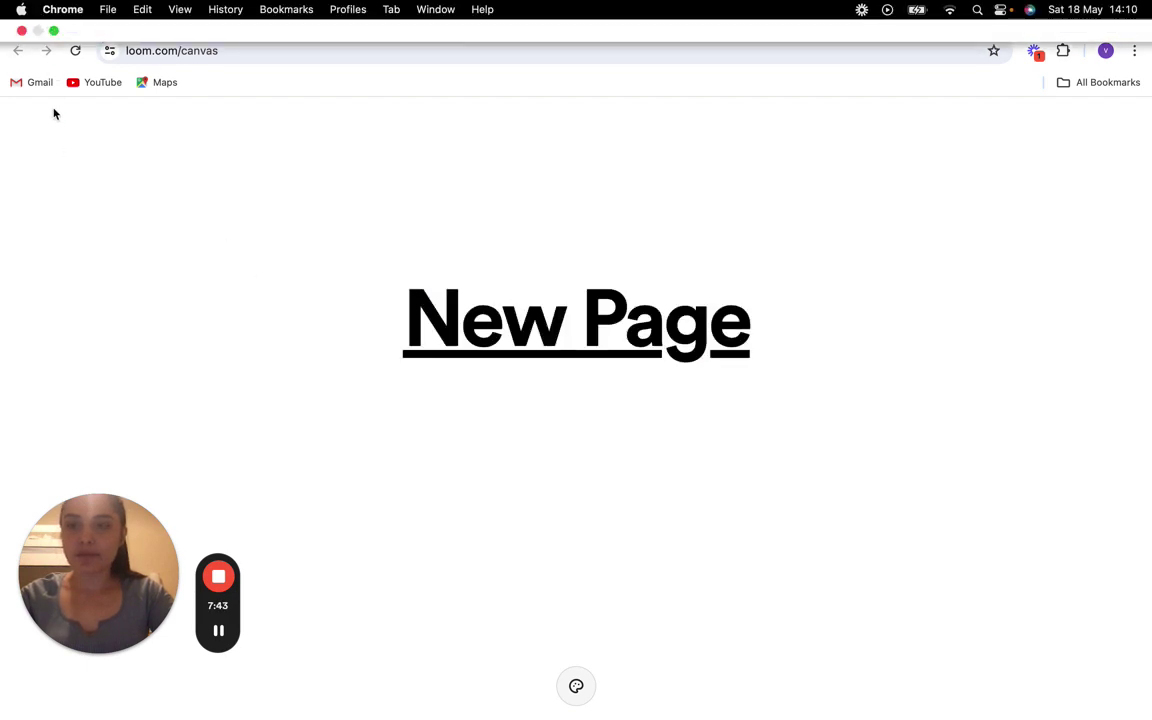
pyautogui.click(48, 24)
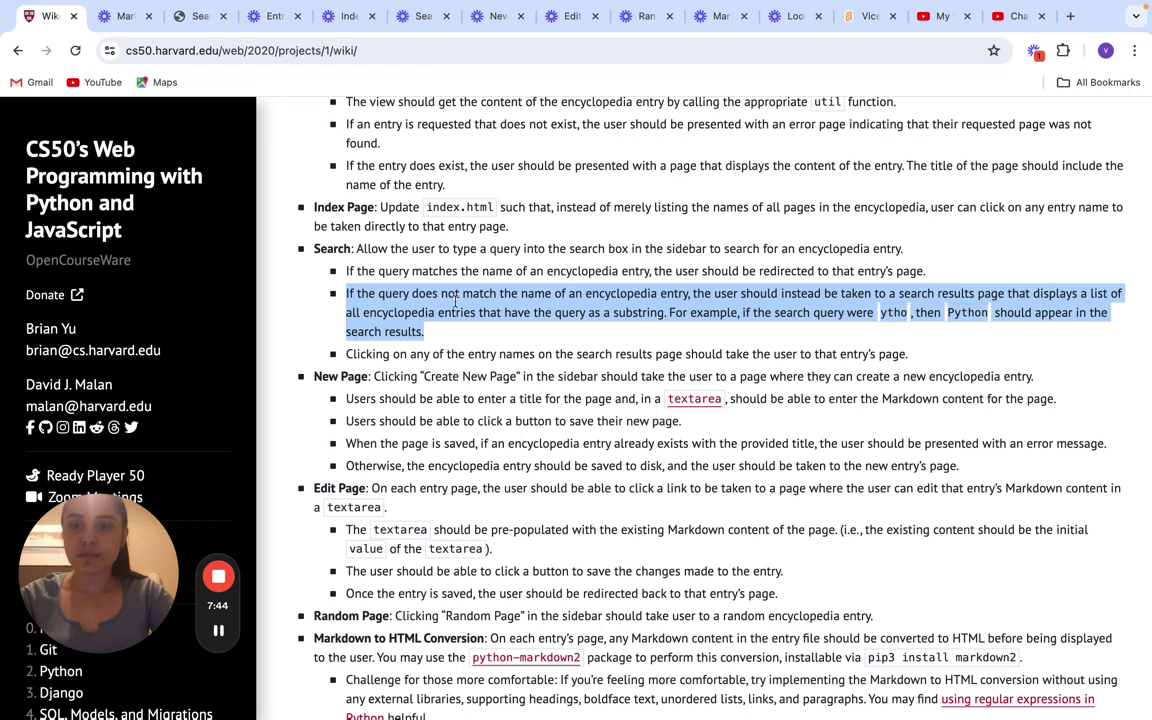
pyautogui.click(324, 380)
pyautogui.moveTo(316, 381); pyautogui.dragTo(366, 383)
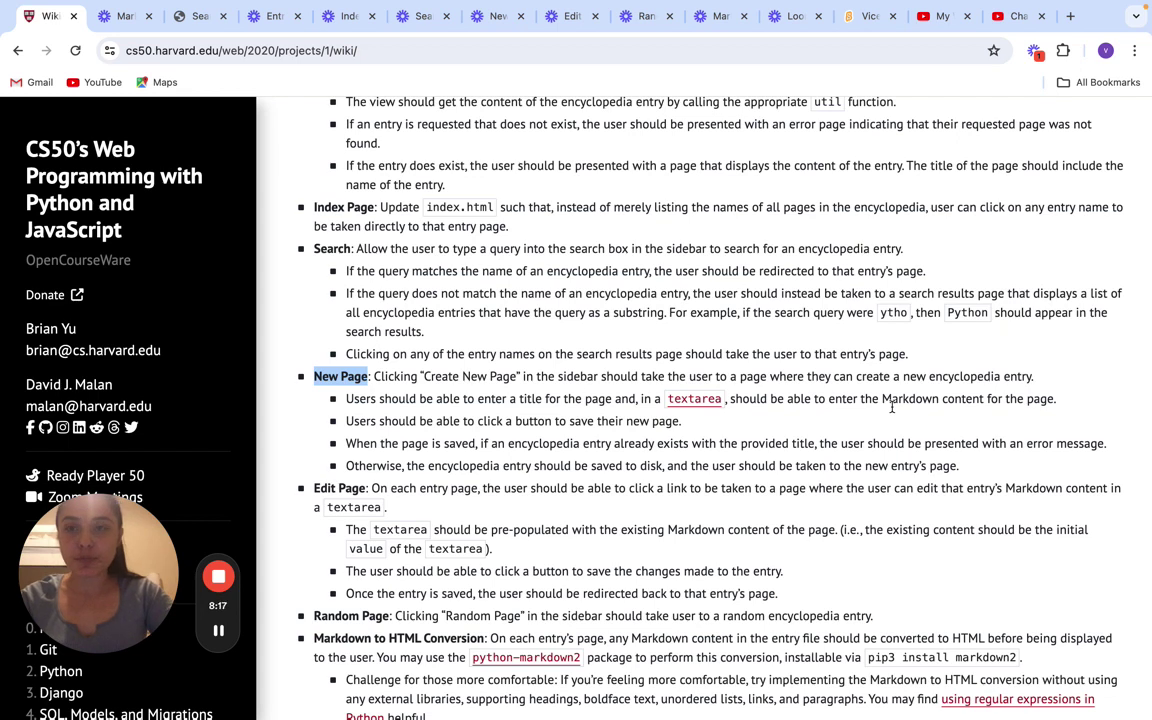
# Step: Open the wiki's new page form and enter the title Markdown, copied from the Loom canvas about Markdown
pyautogui.click(195, 16)
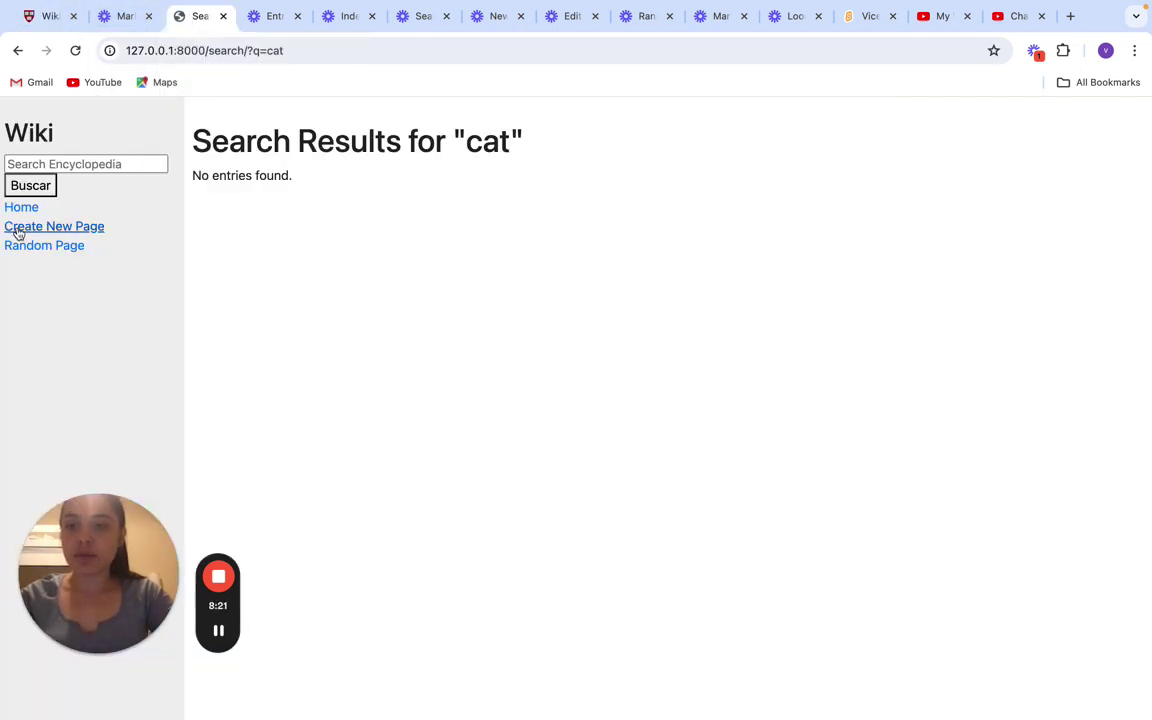
pyautogui.click(88, 228)
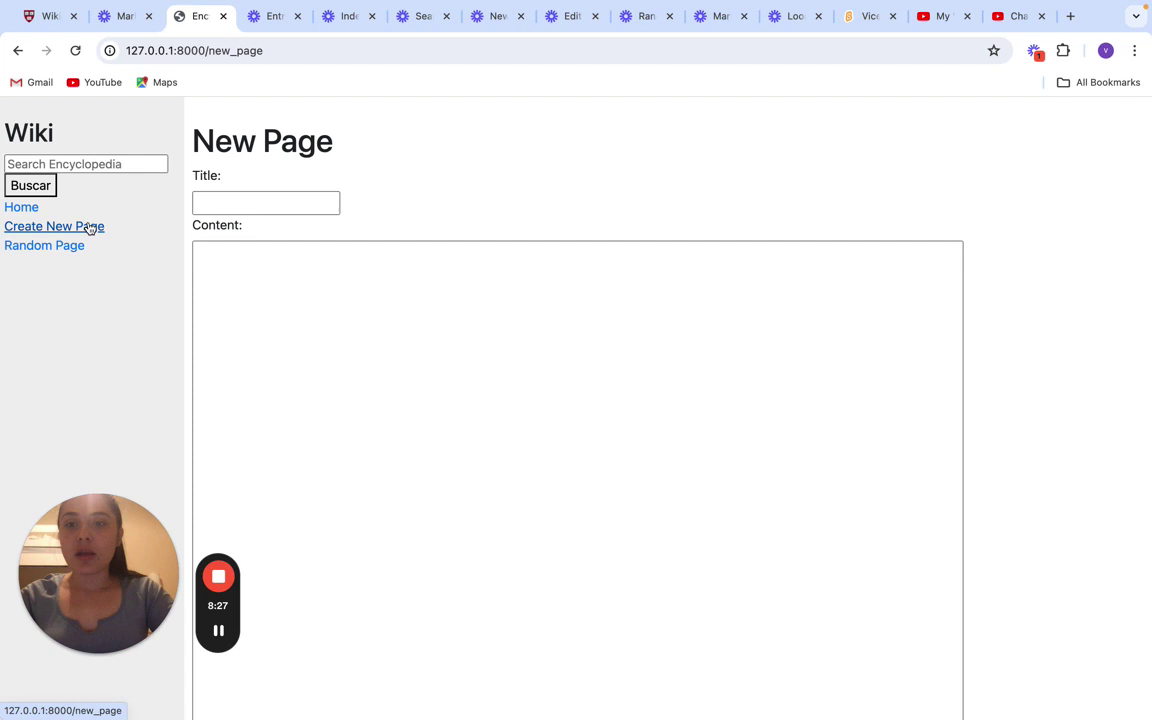
pyautogui.click(328, 208)
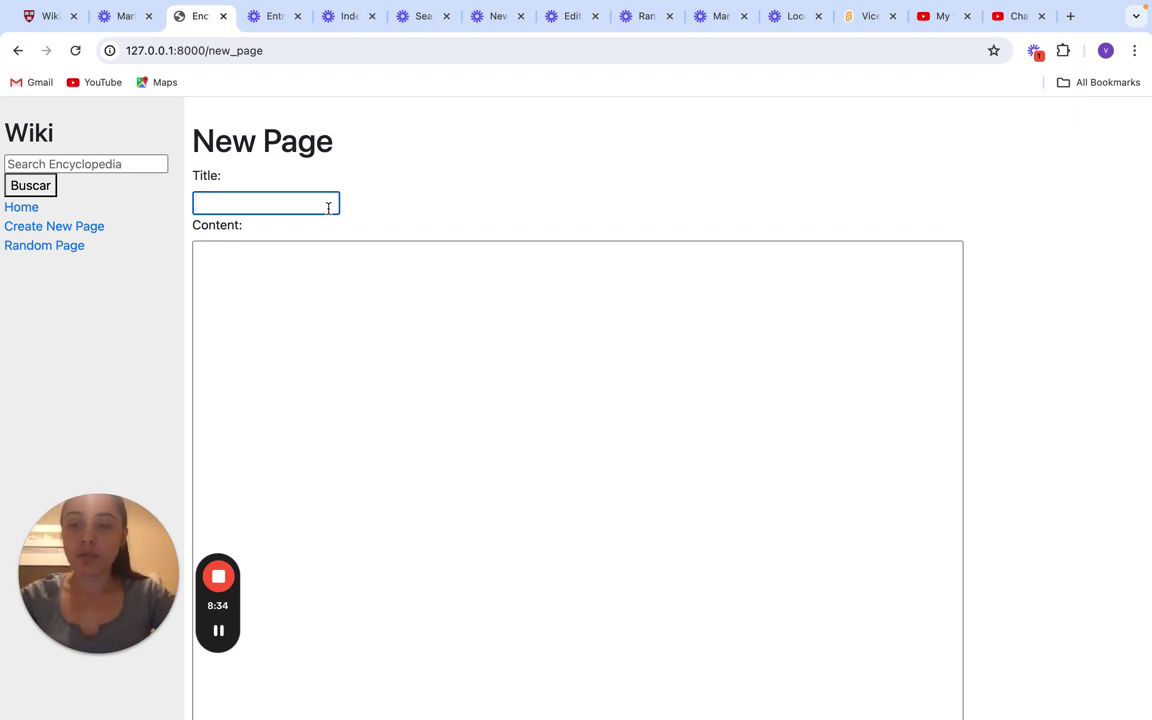
pyautogui.click(124, 18)
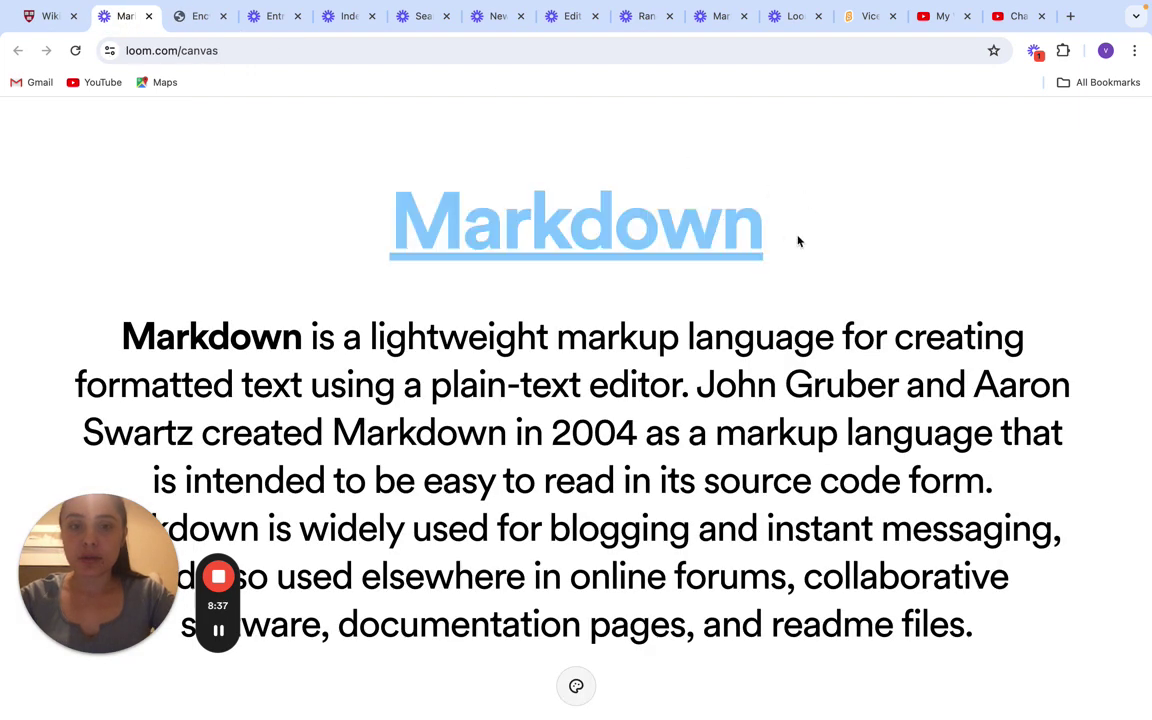
pyautogui.moveTo(762, 237); pyautogui.dragTo(381, 229)
pyautogui.press('super+c')
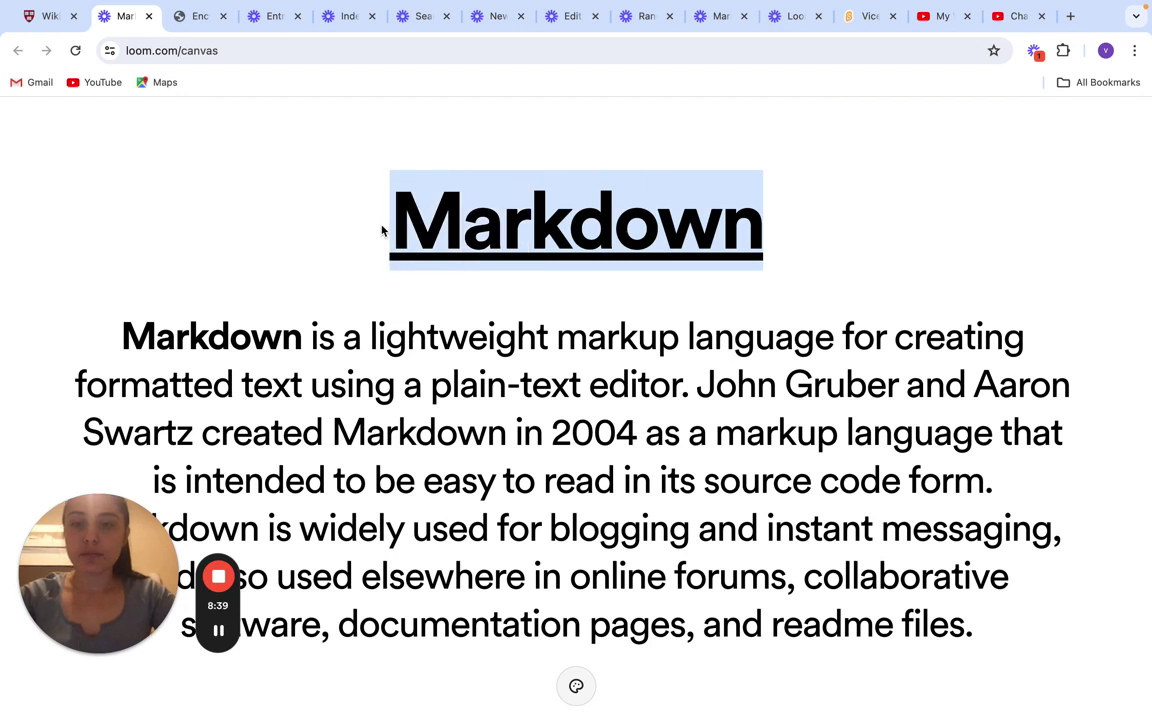
pyautogui.click(198, 17)
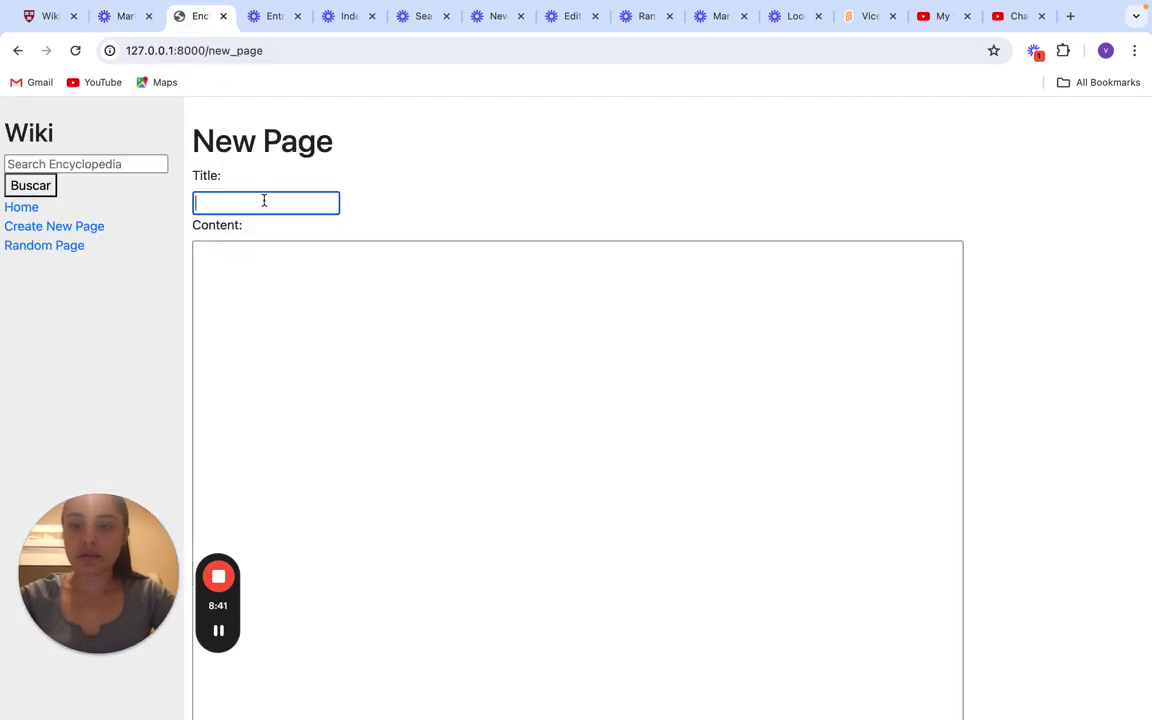
pyautogui.press('super+v')
# Step: Begin the new page's content with the heading #Markdown
pyautogui.click(293, 267)
pyautogui.write('#')
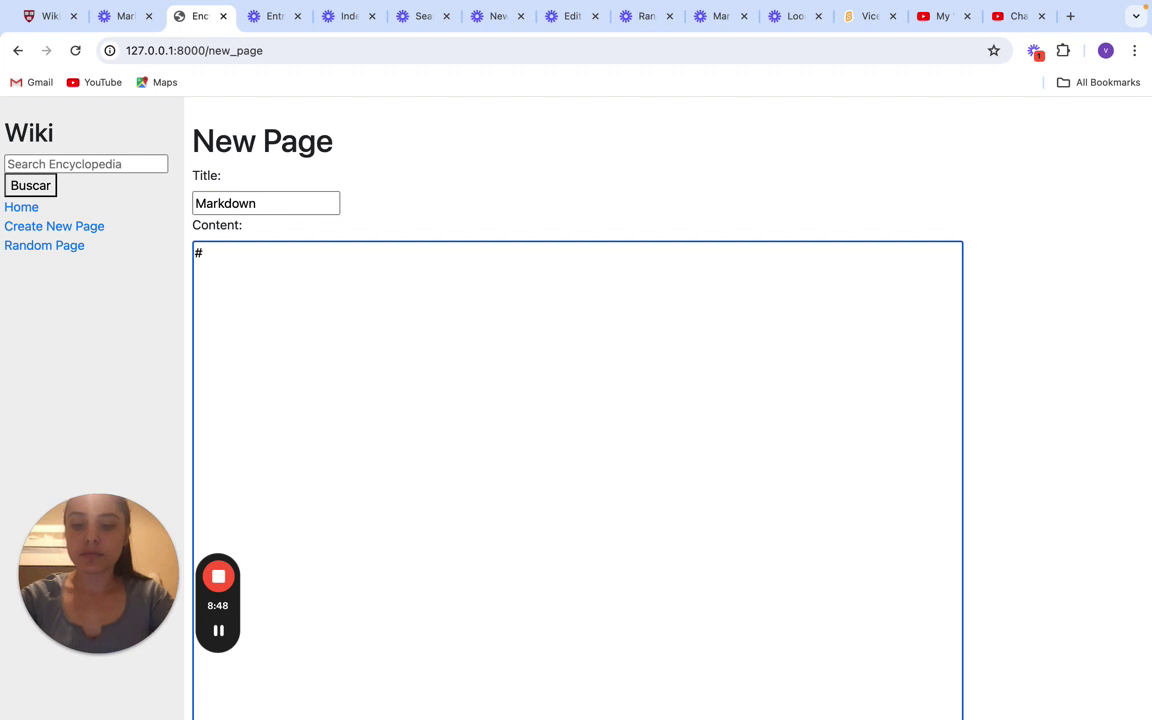
pyautogui.press('super+v')
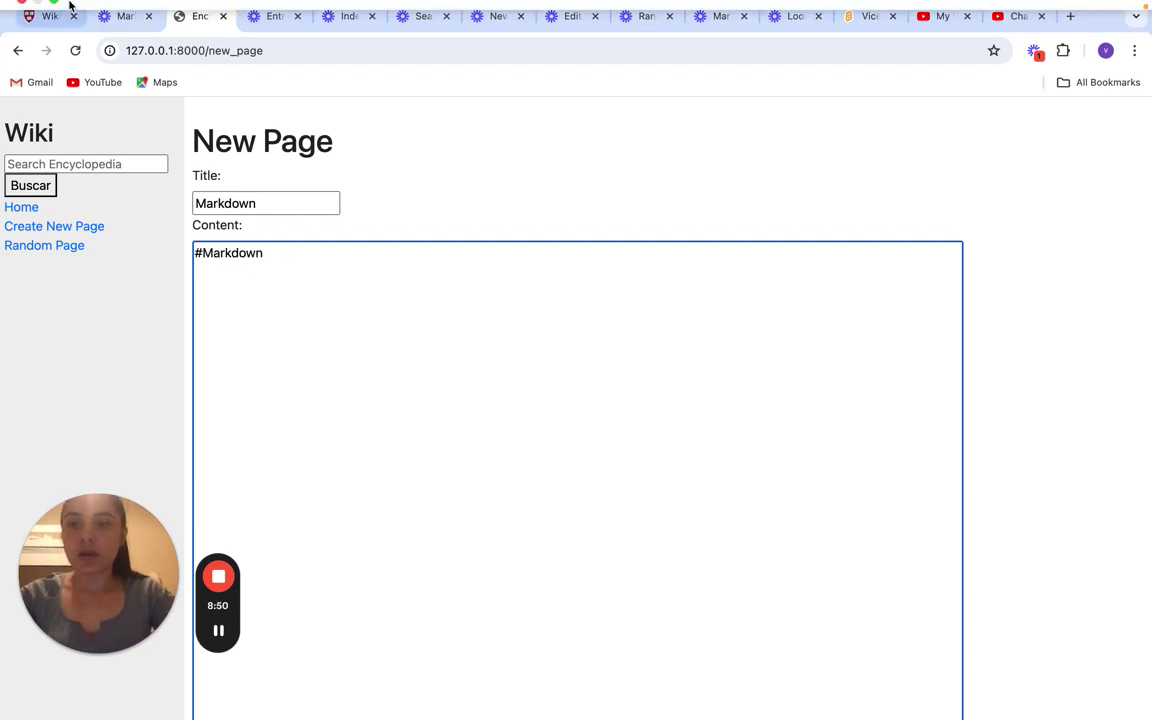
# Step: Copy the Markdown description paragraph from the Loom canvas into the page content, one blank line below the heading
pyautogui.click(127, 24)
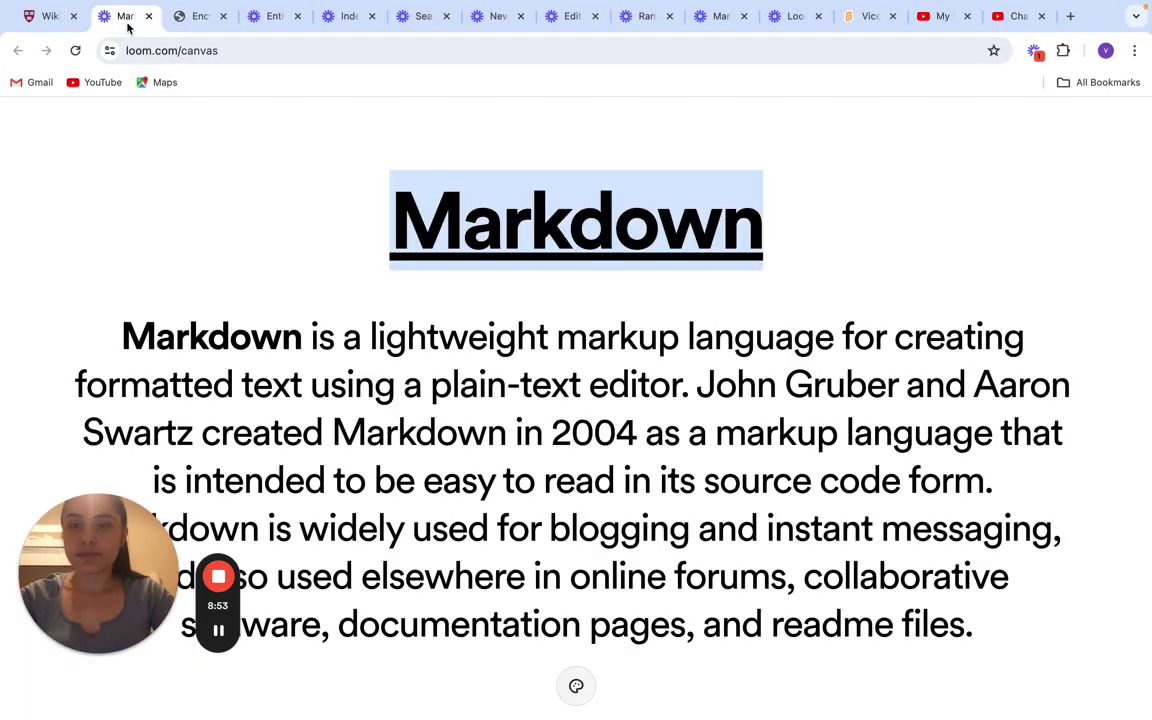
pyautogui.moveTo(975, 636); pyautogui.dragTo(99, 347)
pyautogui.press('super+c')
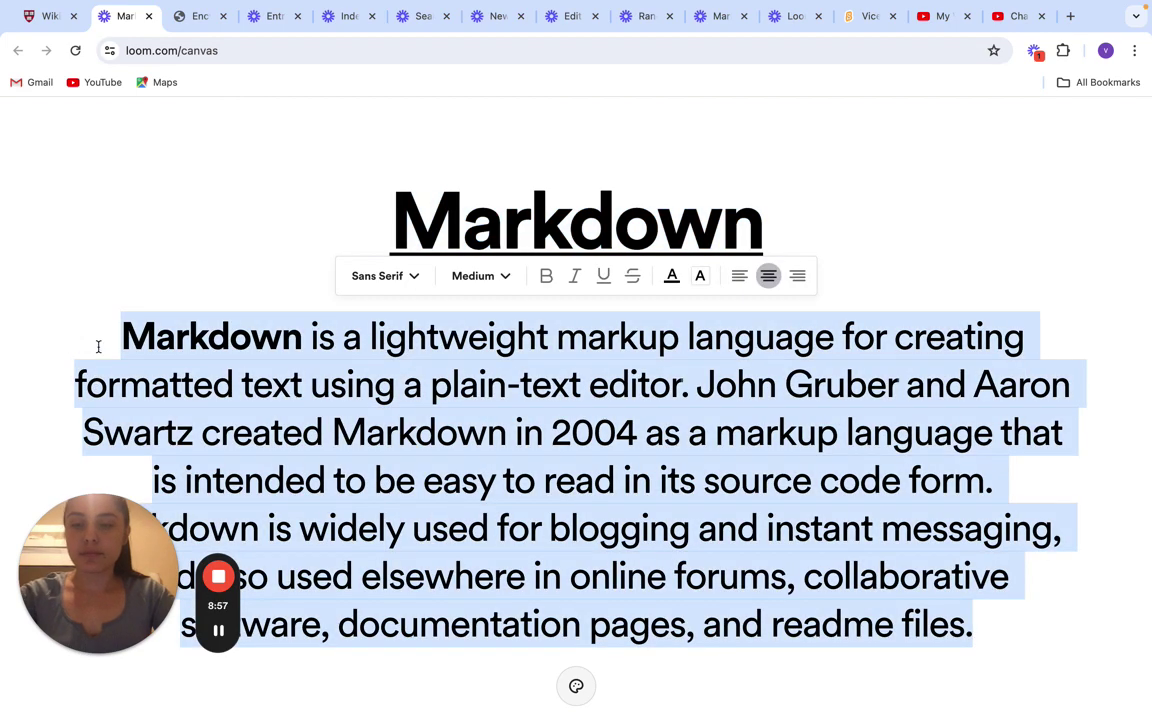
pyautogui.click(193, 17)
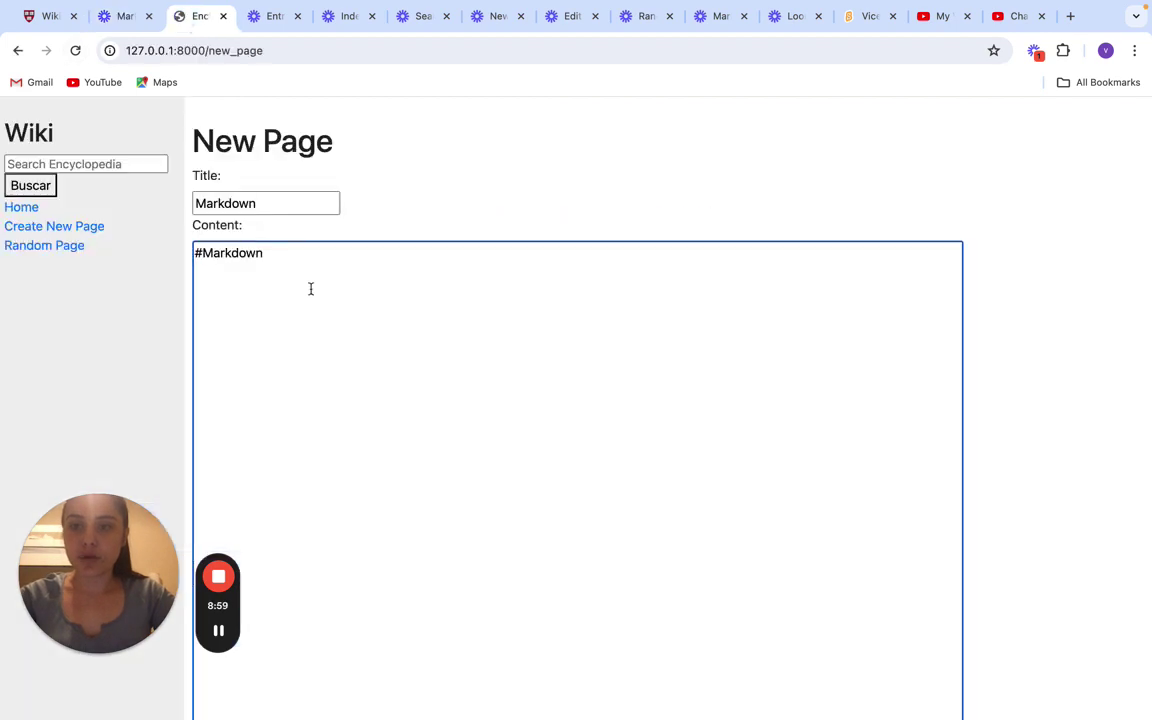
pyautogui.press('Return')
pyautogui.press('Return')
pyautogui.press('super+v')
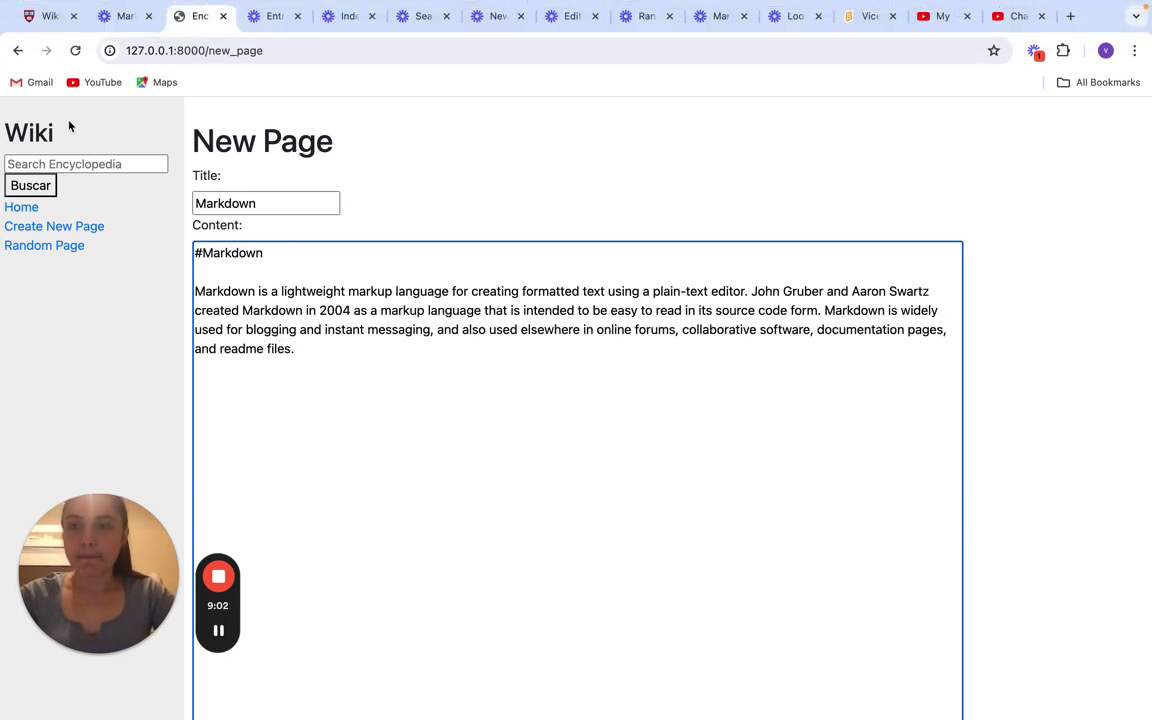
# Step: Compare the filled form with the New Page requirements and highlight the rule about titles that already exist
pyautogui.click(40, 16)
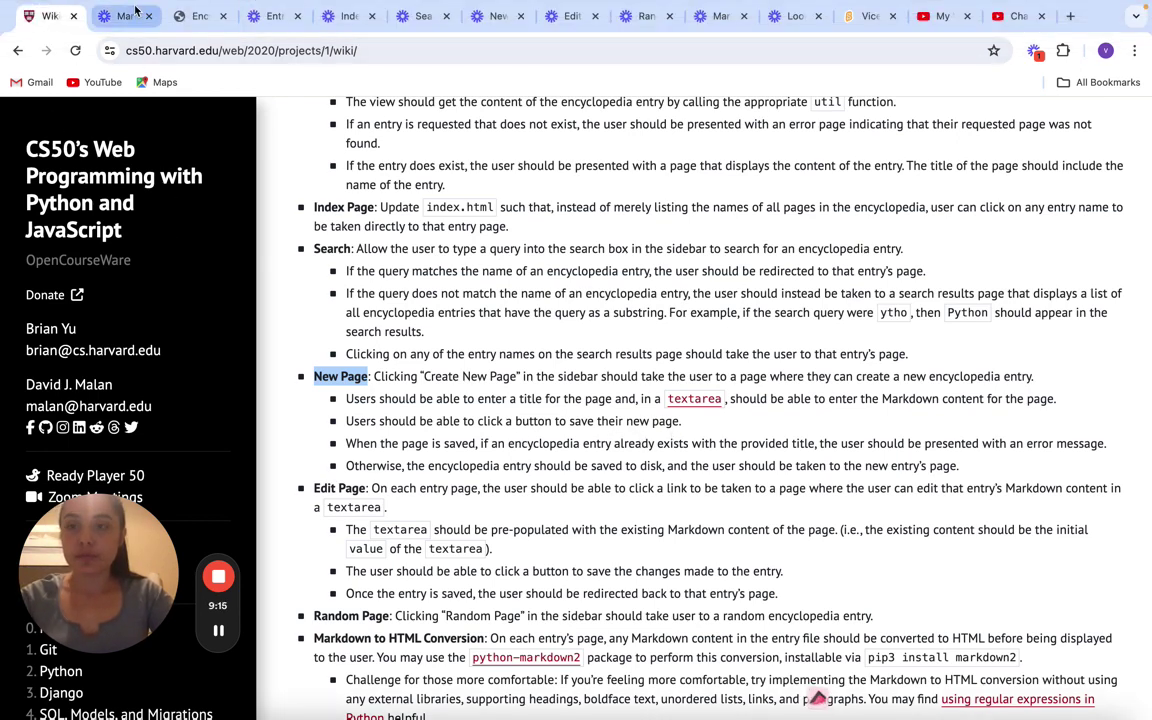
pyautogui.click(195, 16)
pyautogui.scroll(-3, 364, 415)
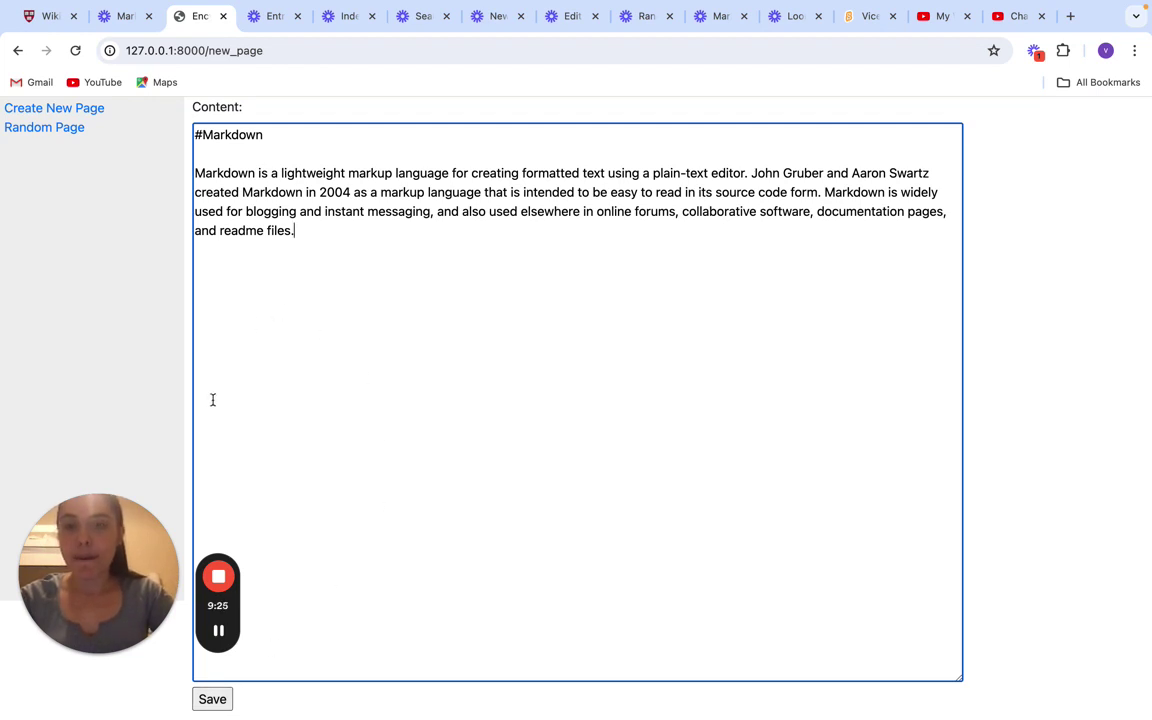
pyautogui.scroll(3, 213, 398)
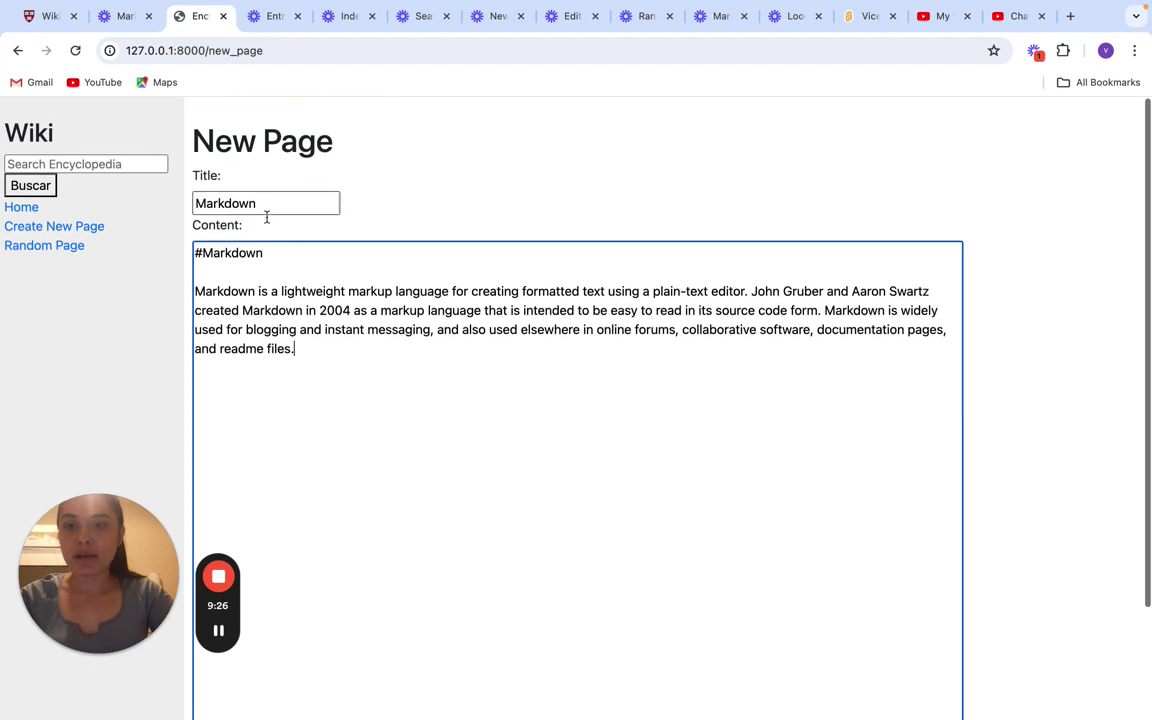
pyautogui.click(46, 15)
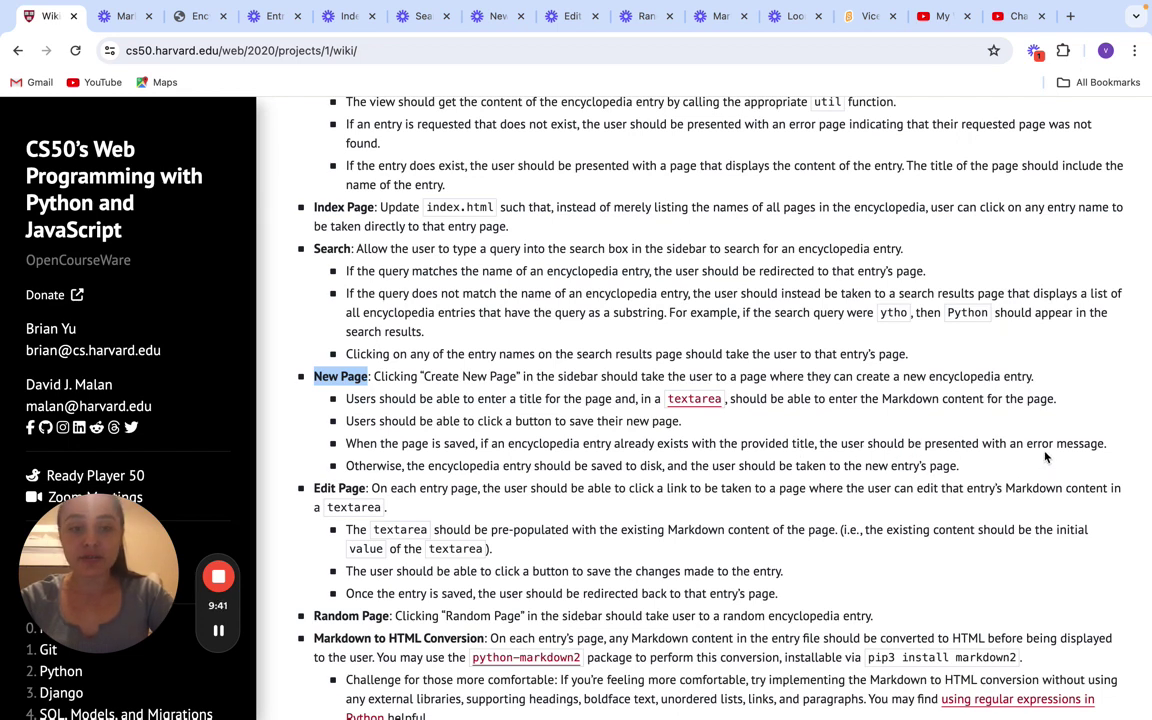
pyautogui.moveTo(1052, 444); pyautogui.dragTo(313, 410)
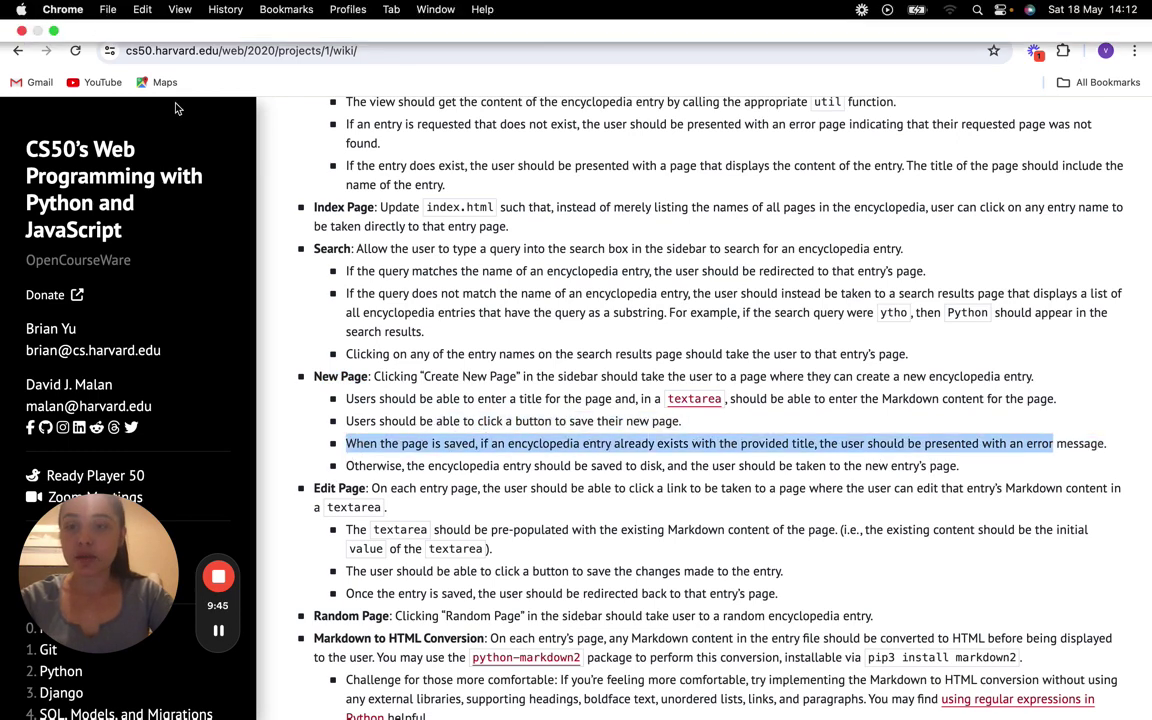
# Step: Replace the title with CSS, try to save the page to test the duplicate-title rule, and return to the form
pyautogui.click(192, 16)
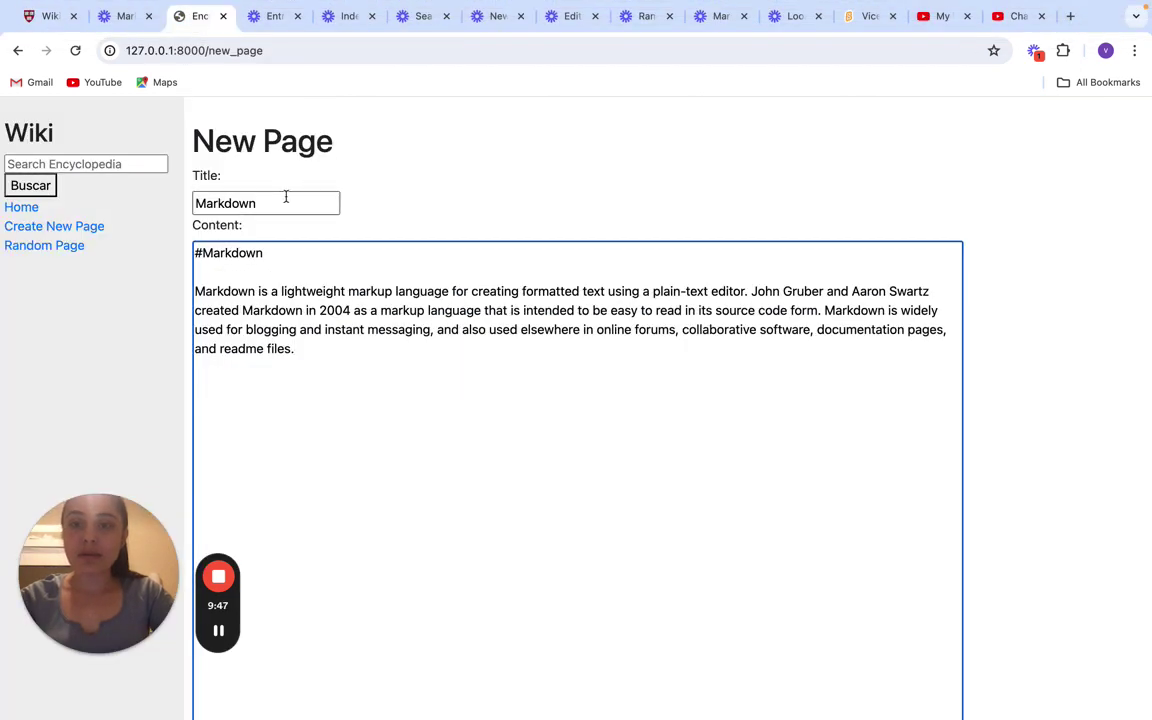
pyautogui.moveTo(272, 200); pyautogui.dragTo(170, 213)
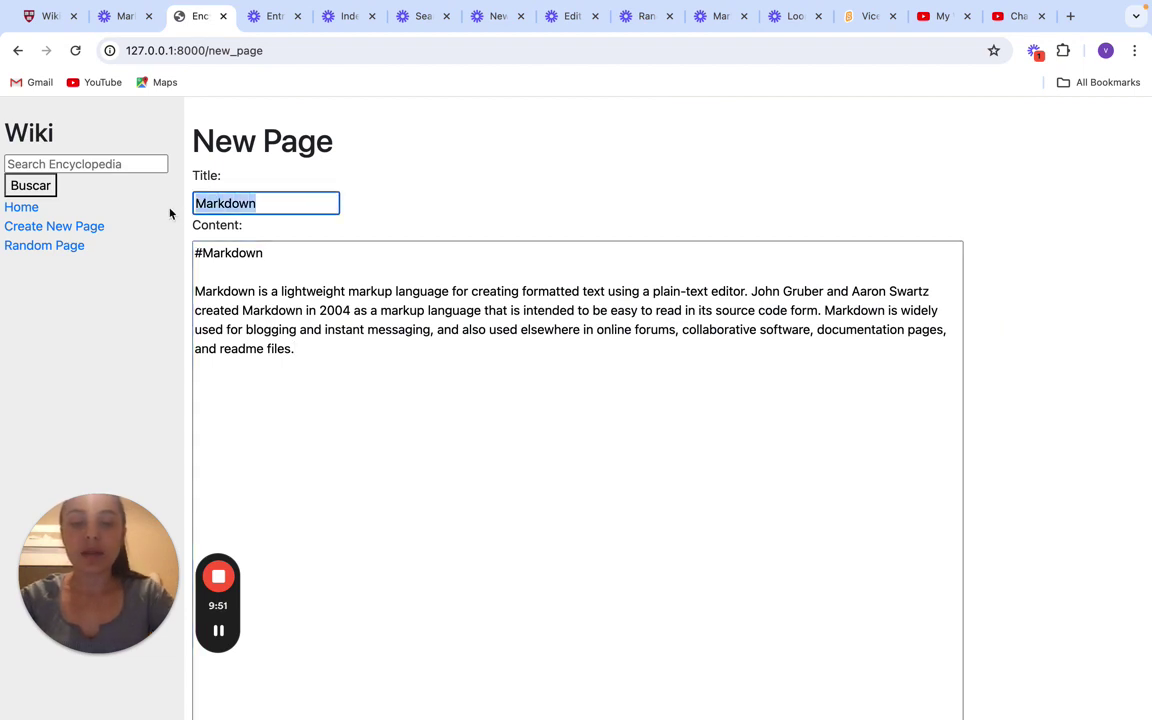
pyautogui.press('BackSpace')
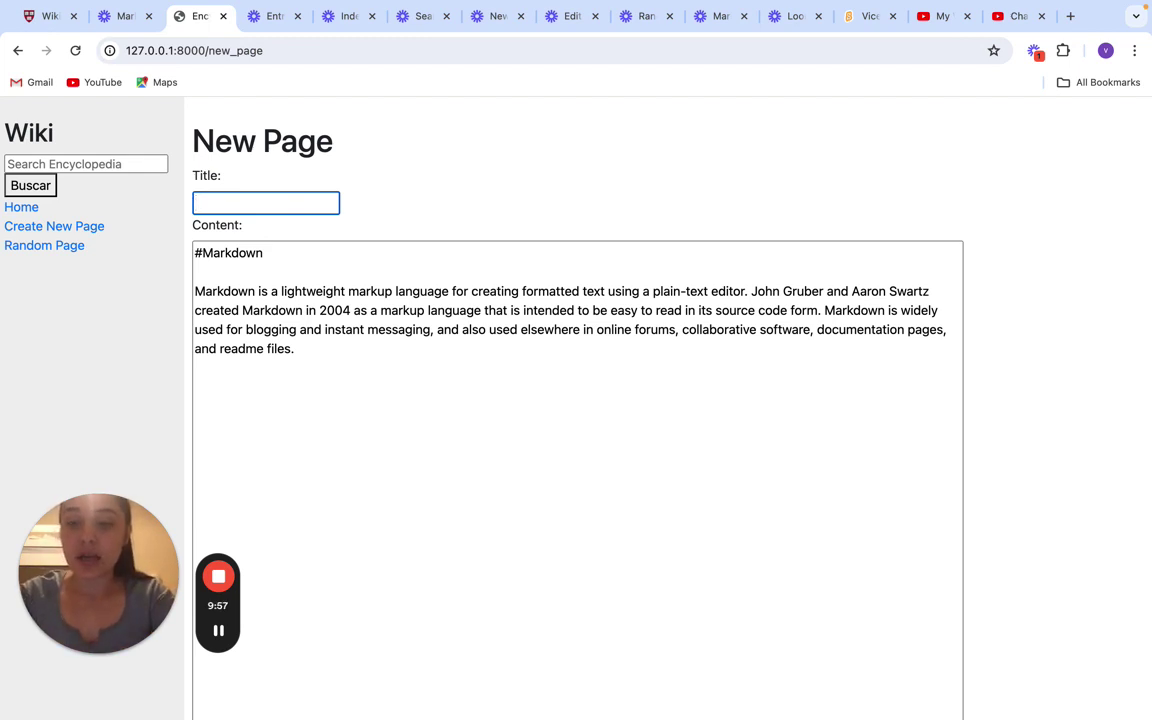
pyautogui.write('SS')
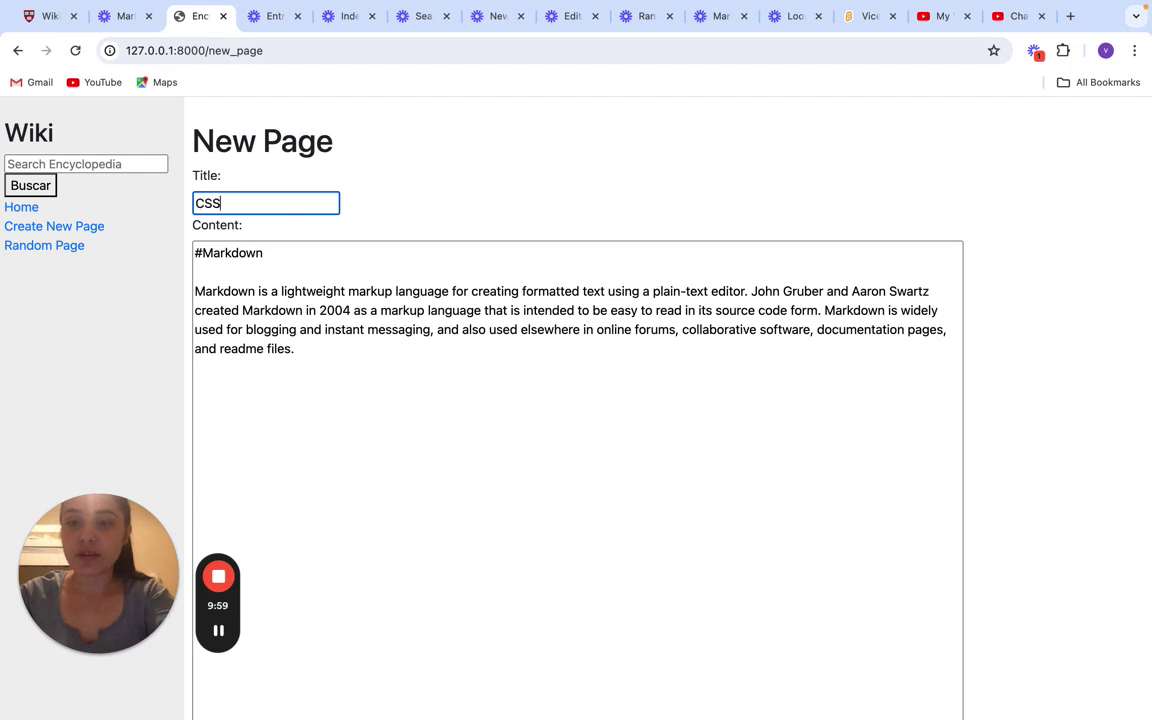
pyautogui.scroll(-3, 392, 320)
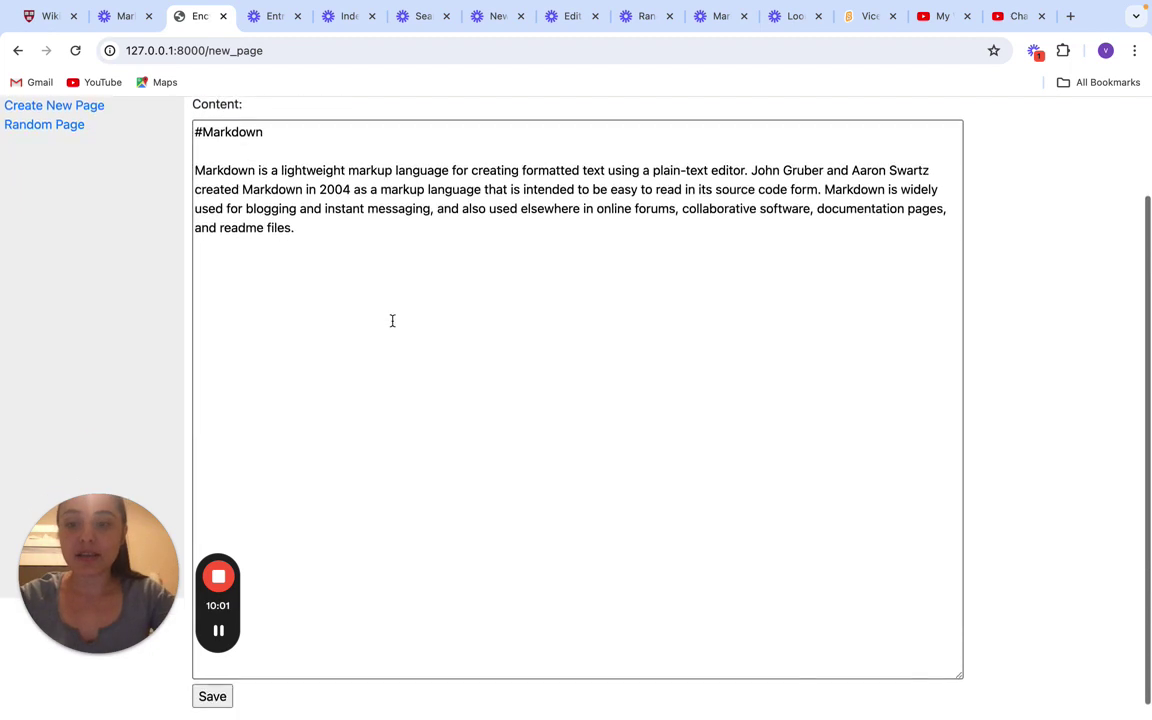
pyautogui.click(211, 700)
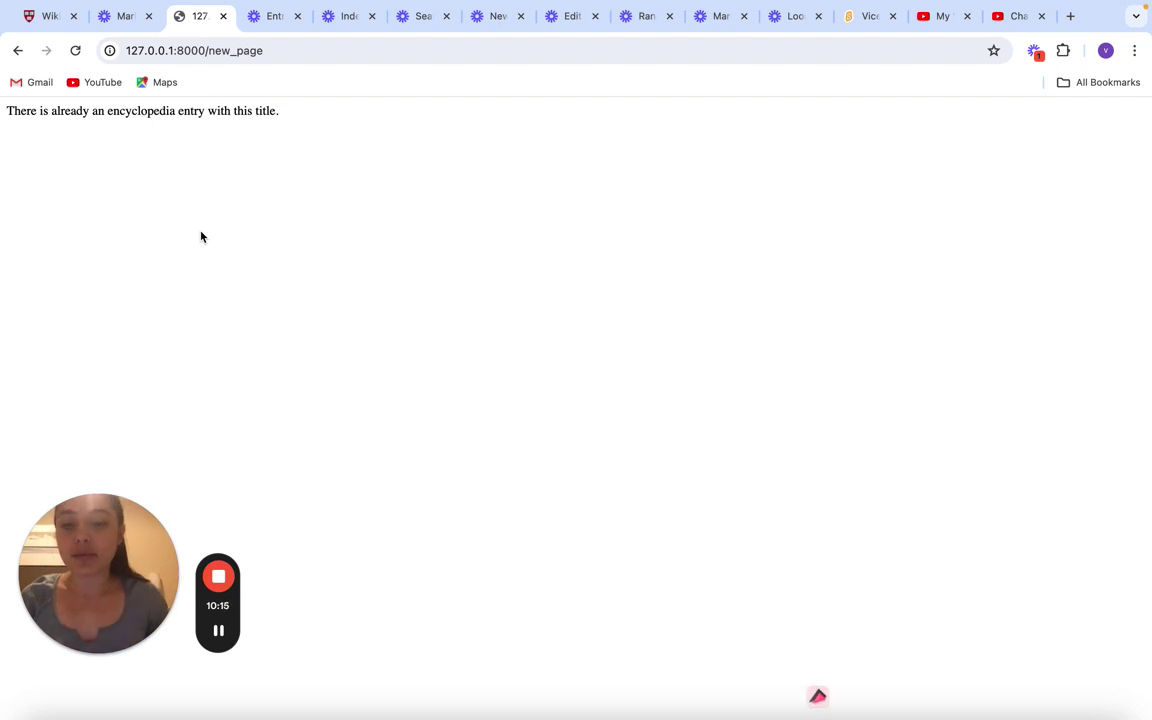
pyautogui.click(18, 58)
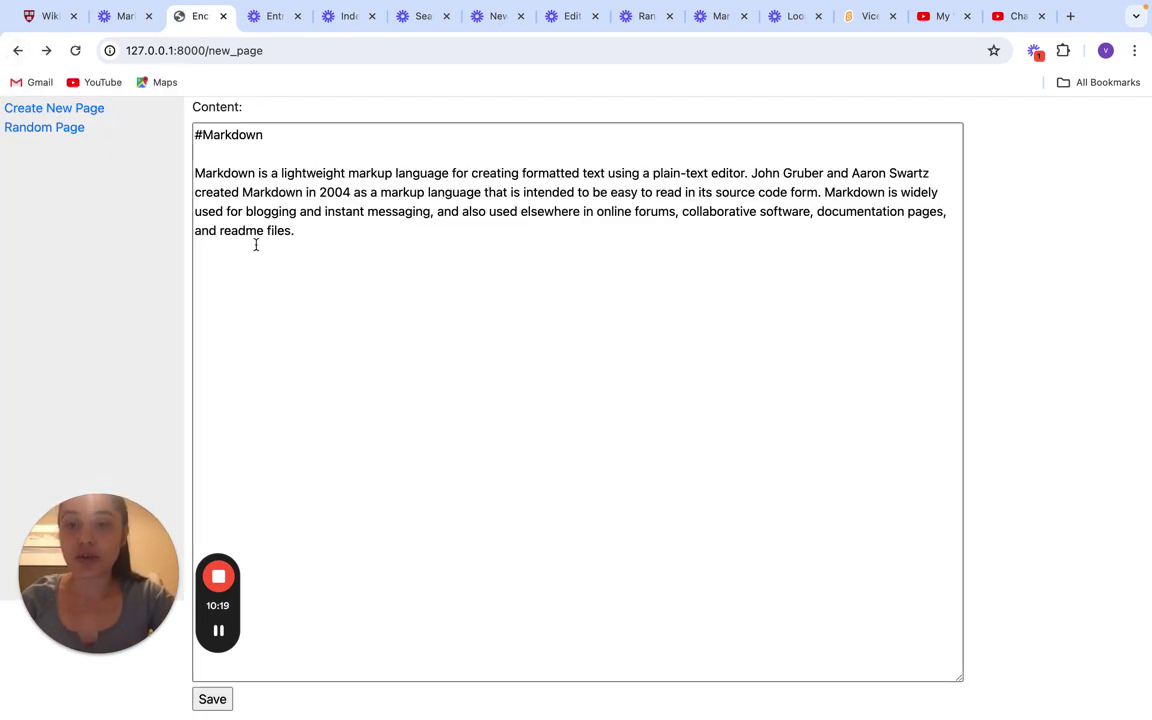
pyautogui.scroll(3, 247, 311)
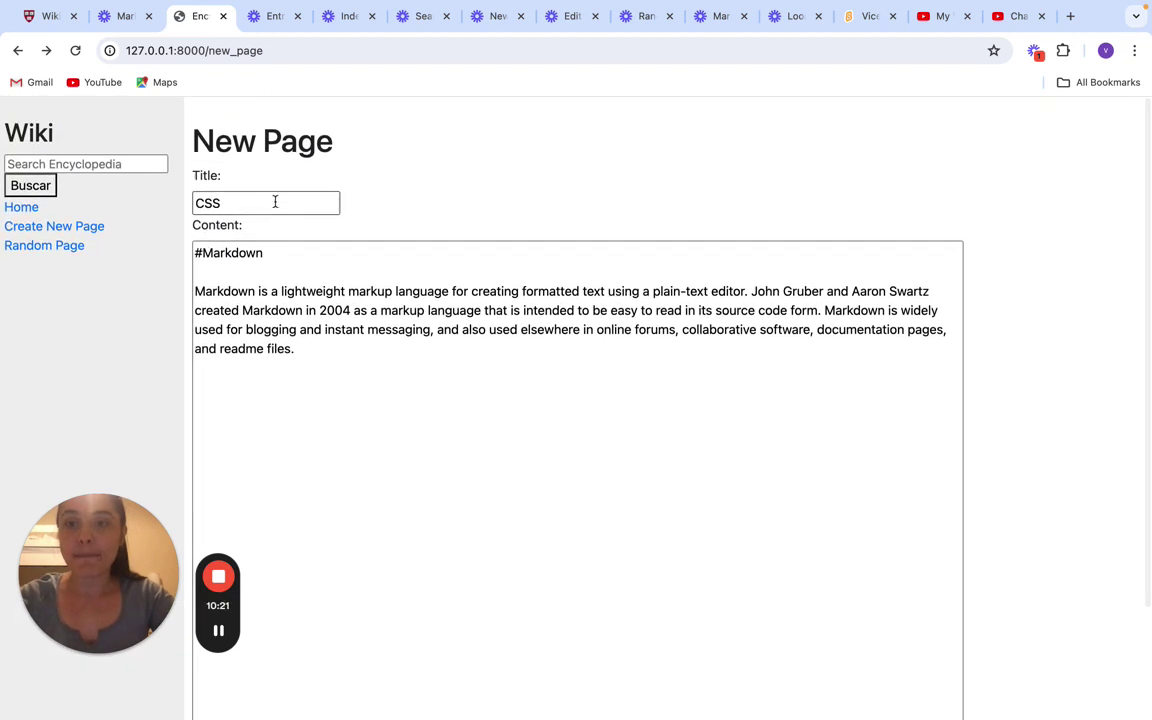
# Step: Recheck the saving rule in the specification, set the new page's title to Markdown and save the entry
pyautogui.click(52, 16)
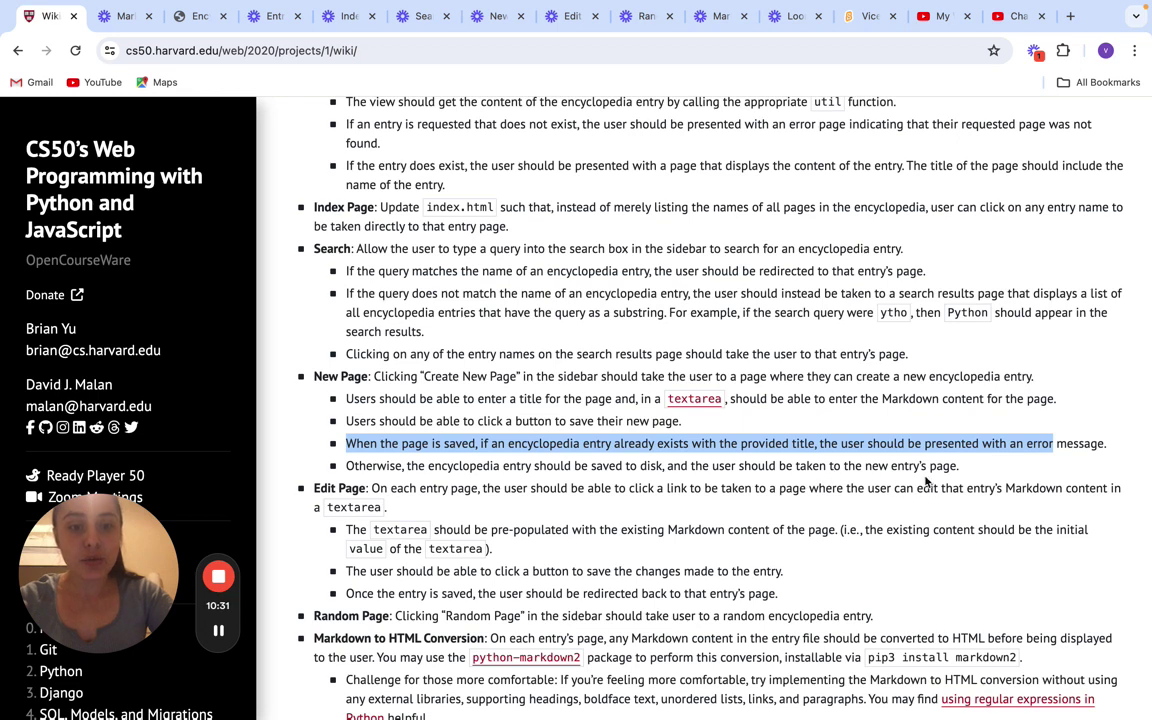
pyautogui.click(200, 17)
pyautogui.moveTo(234, 206); pyautogui.dragTo(175, 216)
pyautogui.write('Markdown')
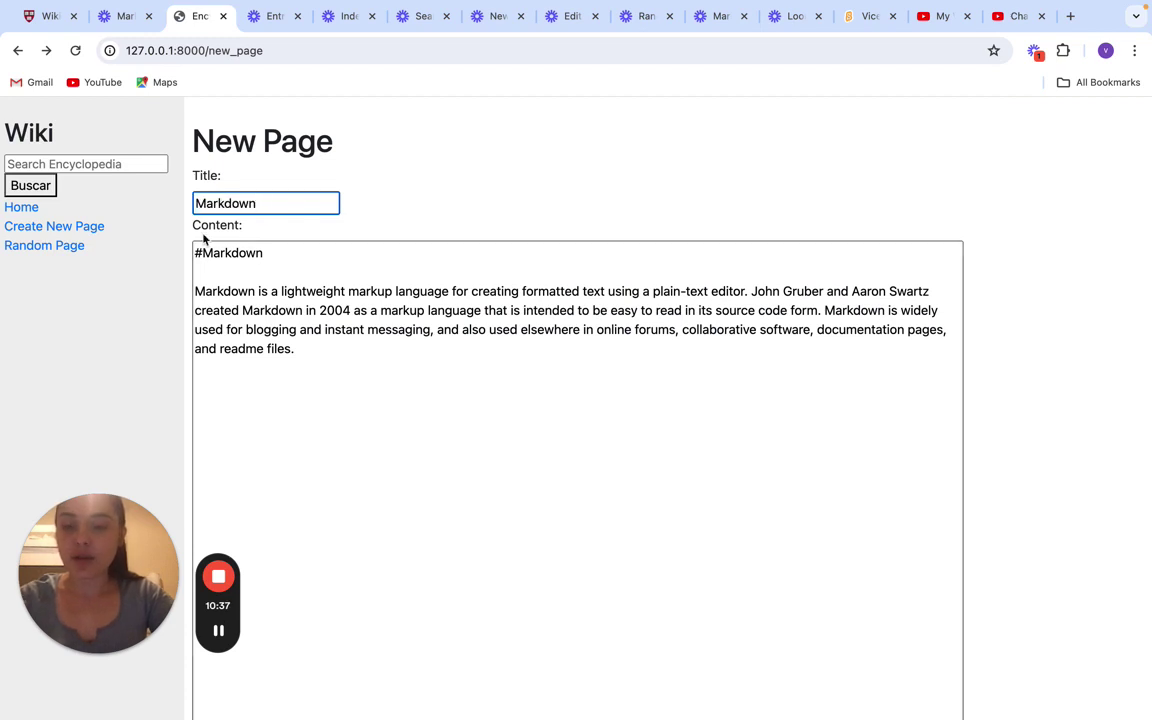
pyautogui.scroll(-2, 395, 446)
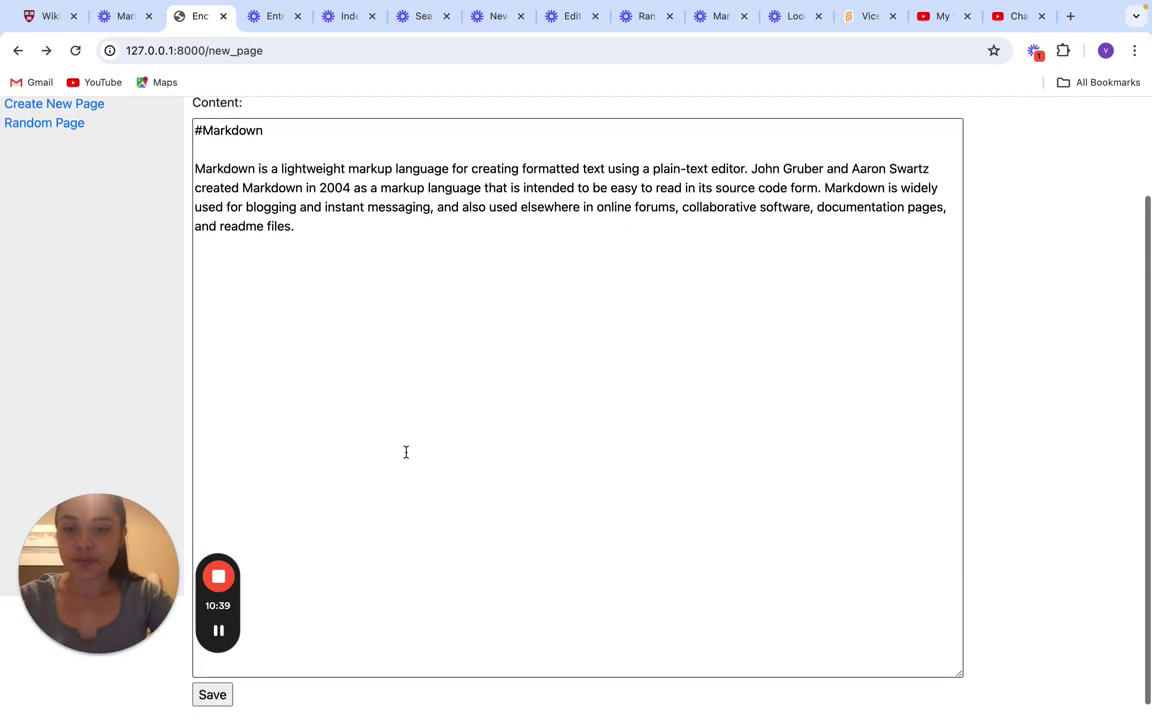
pyautogui.click(213, 699)
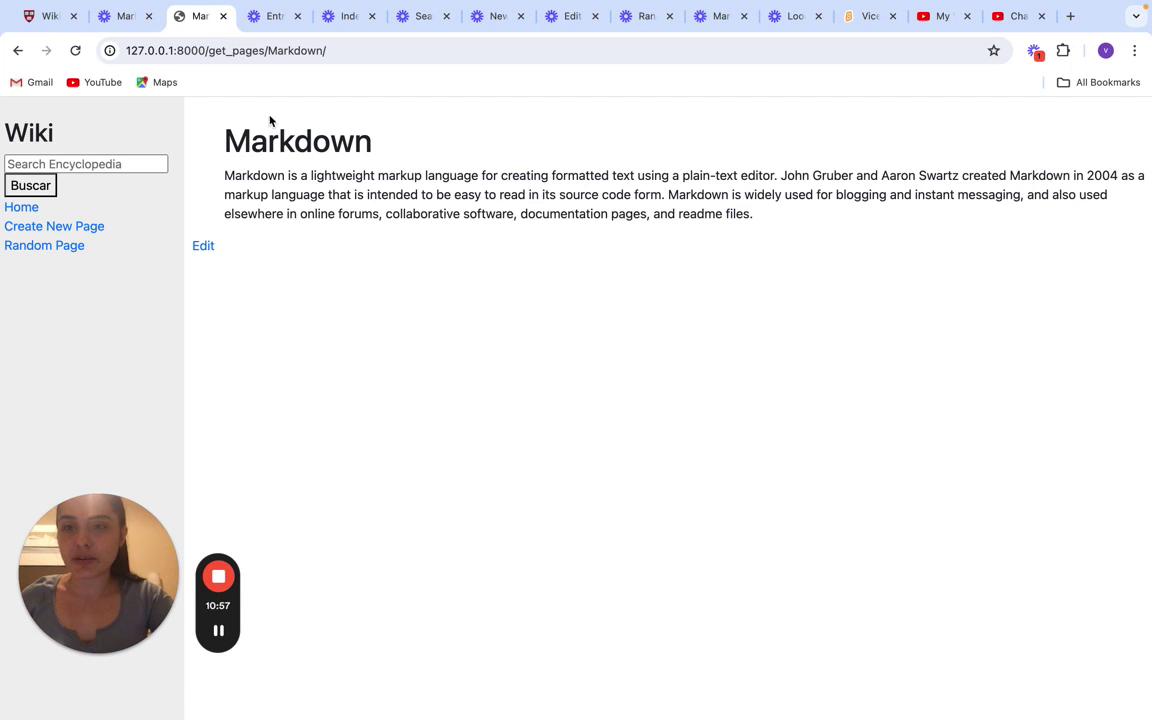
# Step: Revisit the New Page requirements in the specification and bring up the Edit Page title card
pyautogui.click(54, 16)
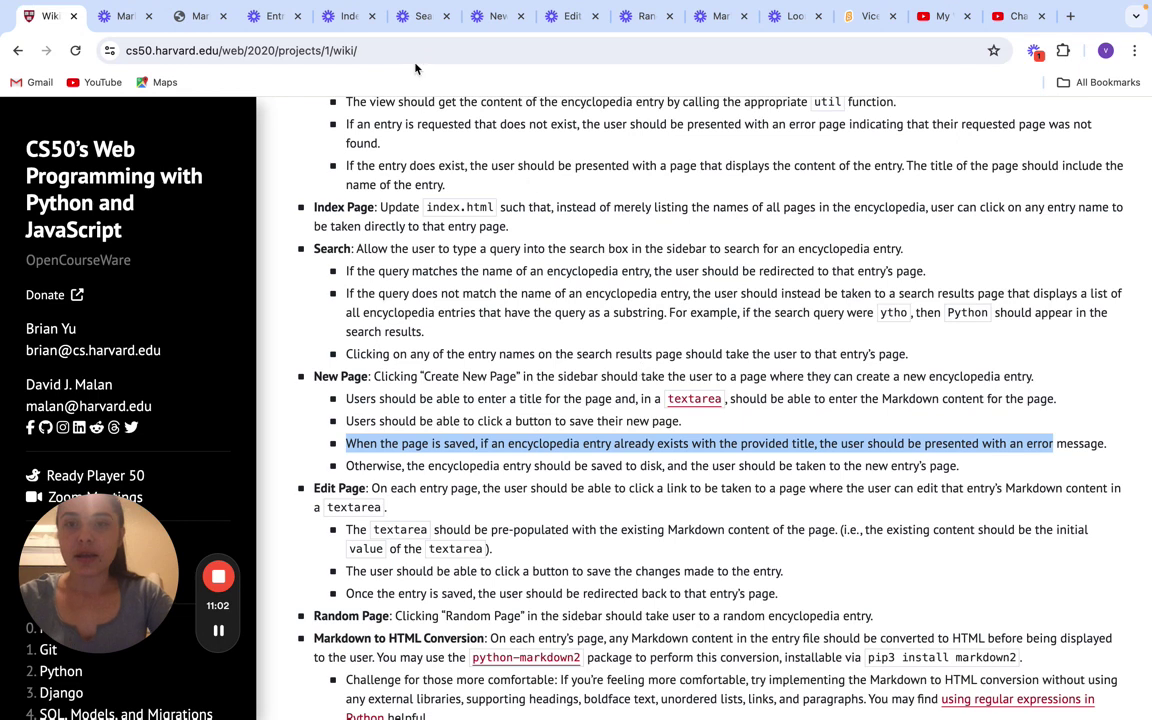
pyautogui.click(568, 16)
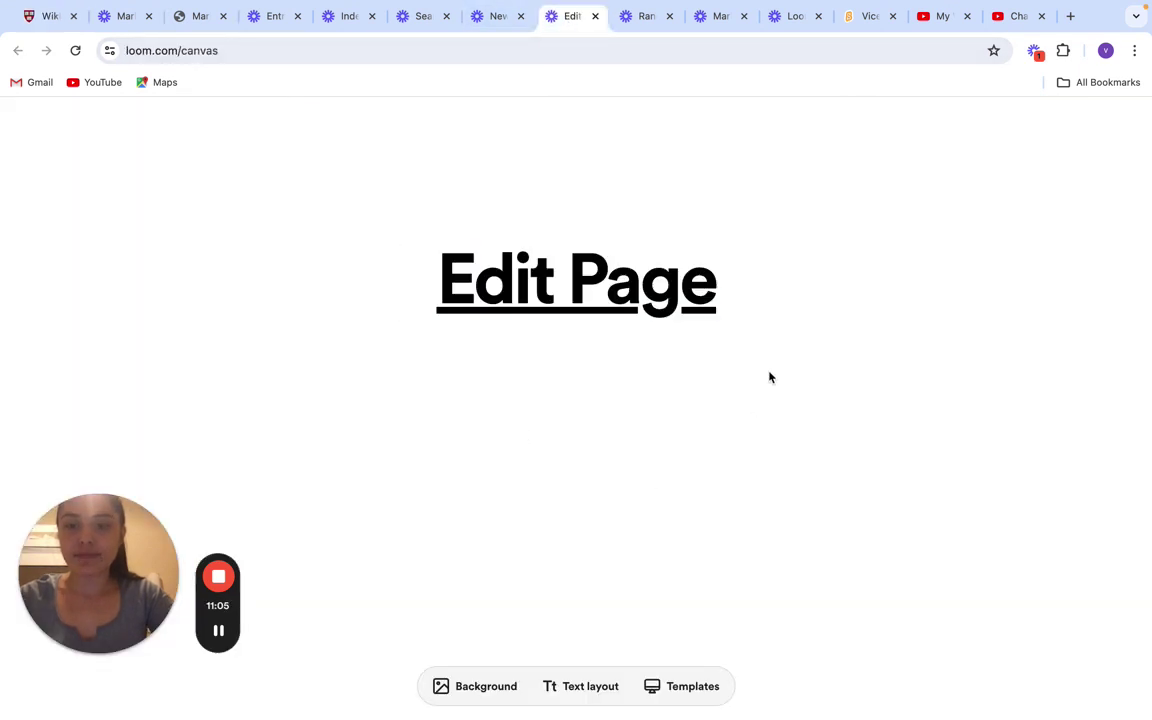
# Step: Review the Edit Page requirements in the project specification and highlight the rule about the pre-populated textarea
pyautogui.click(38, 17)
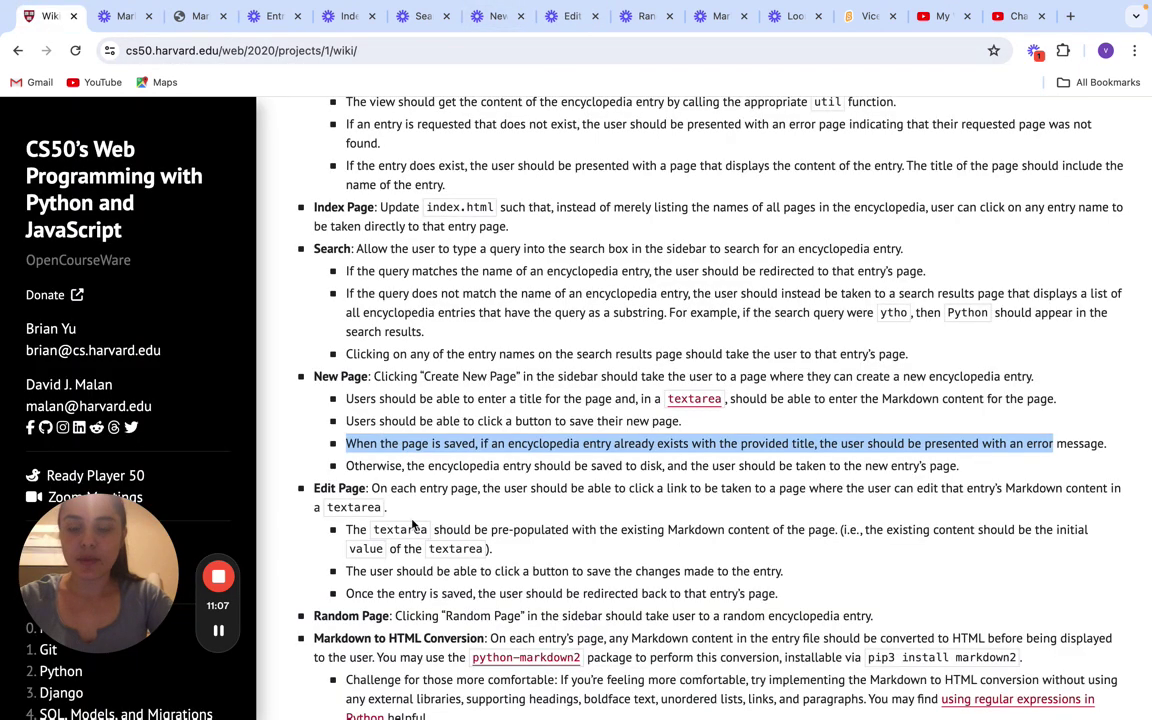
pyautogui.scroll(-1, 412, 524)
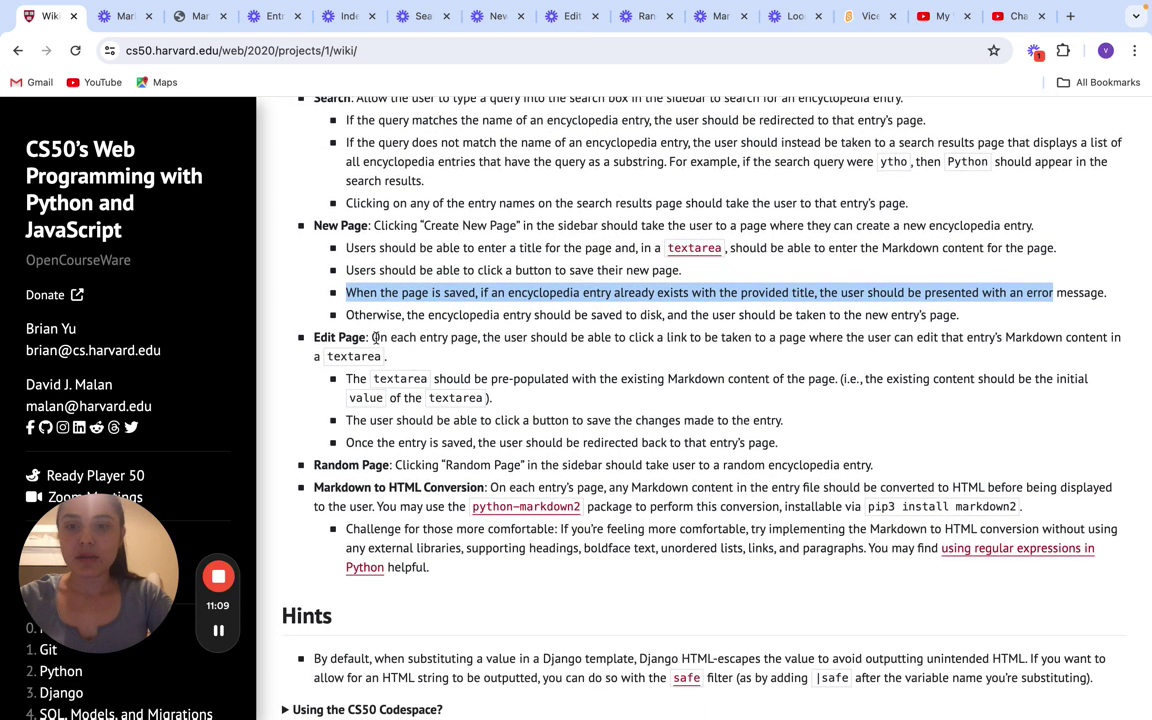
pyautogui.click(376, 338)
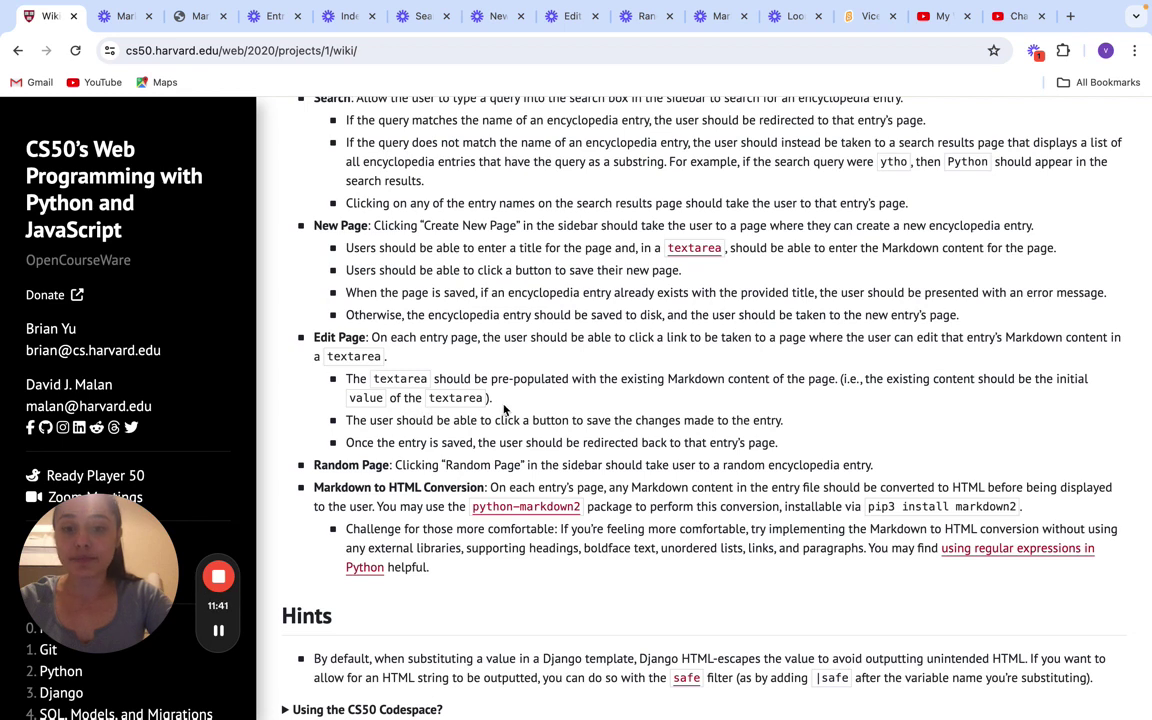
pyautogui.moveTo(493, 398); pyautogui.dragTo(346, 379)
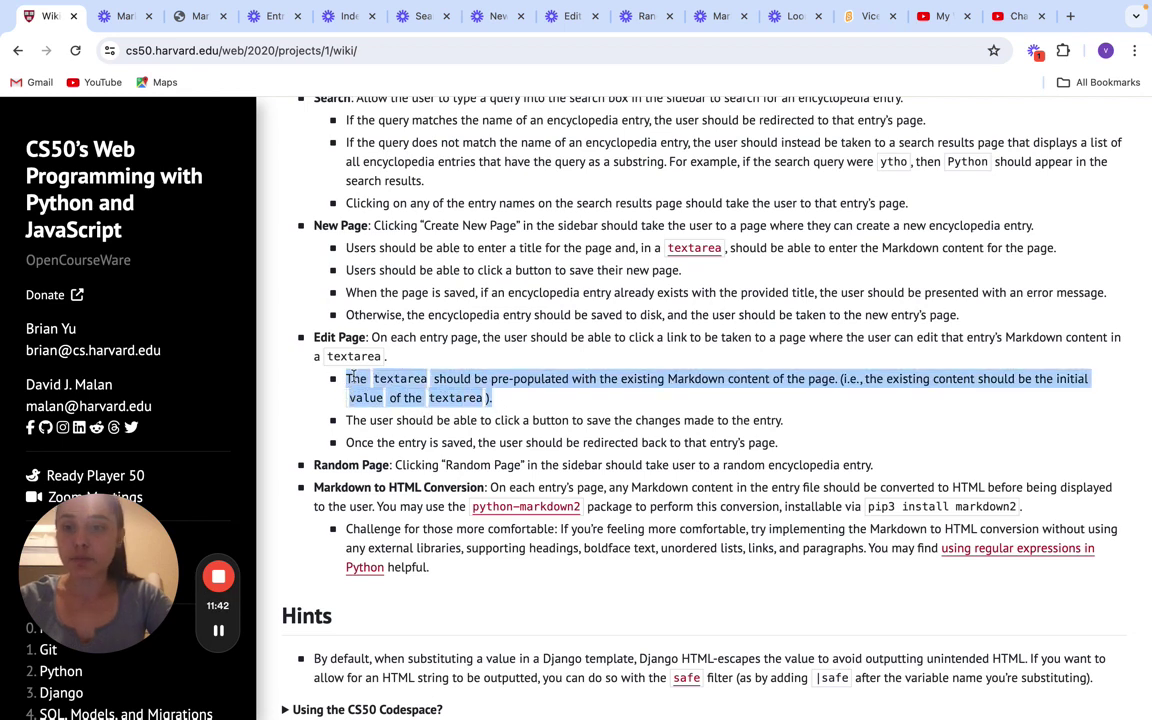
# Step: Open the HTML entry from the wiki's list of all pages for editing and set its title to HTML5
pyautogui.click(180, 16)
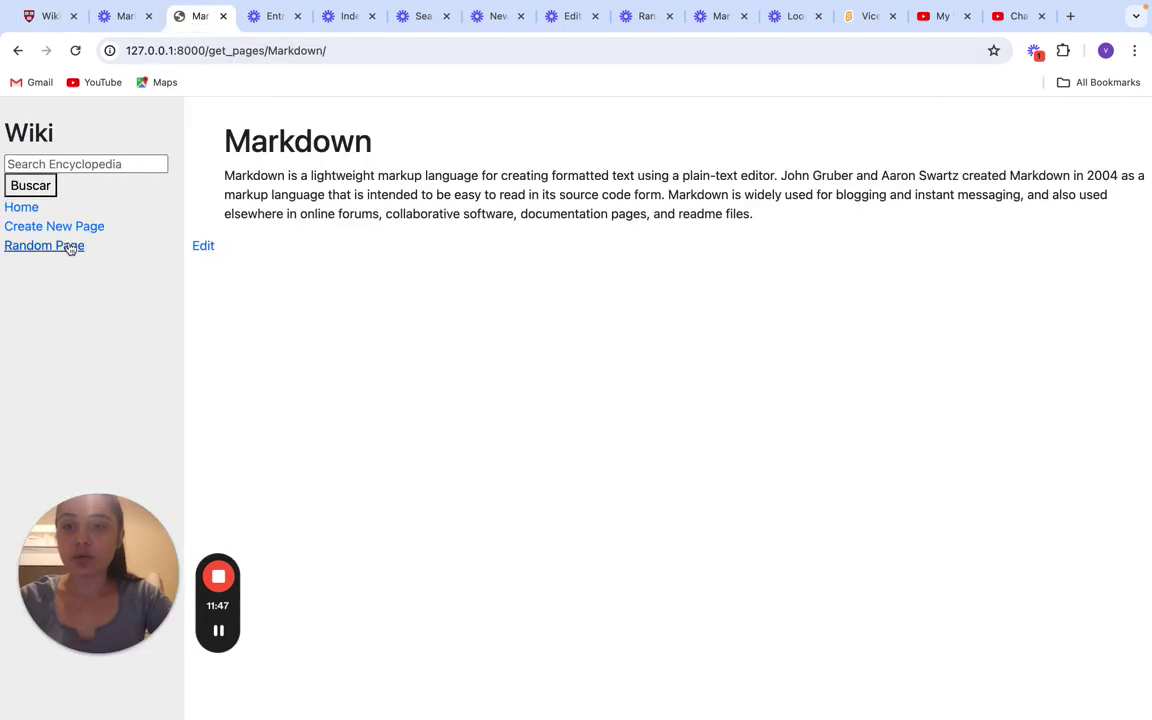
pyautogui.click(28, 209)
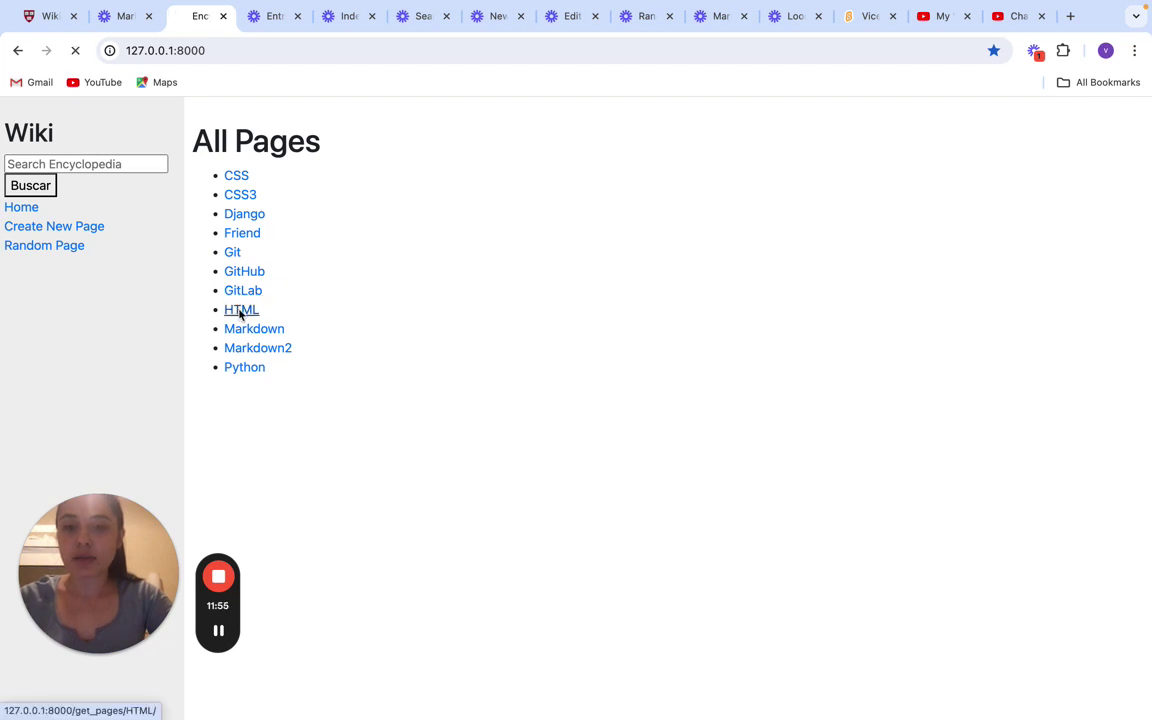
pyautogui.click(237, 310)
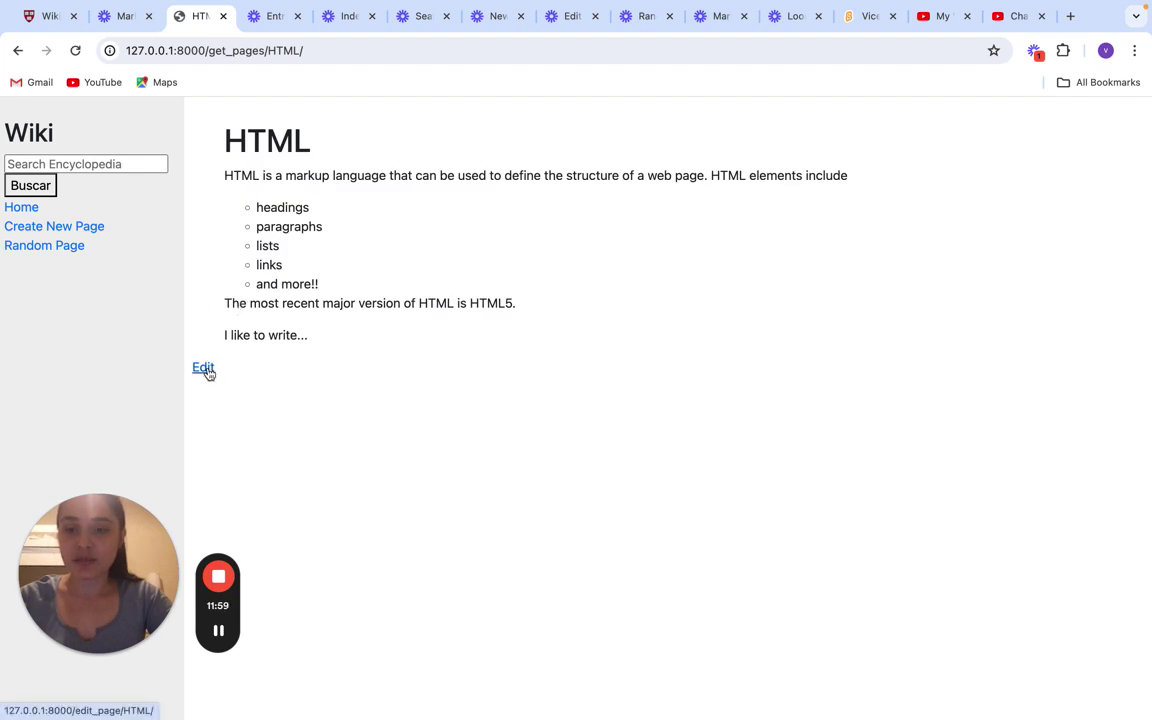
pyautogui.click(203, 368)
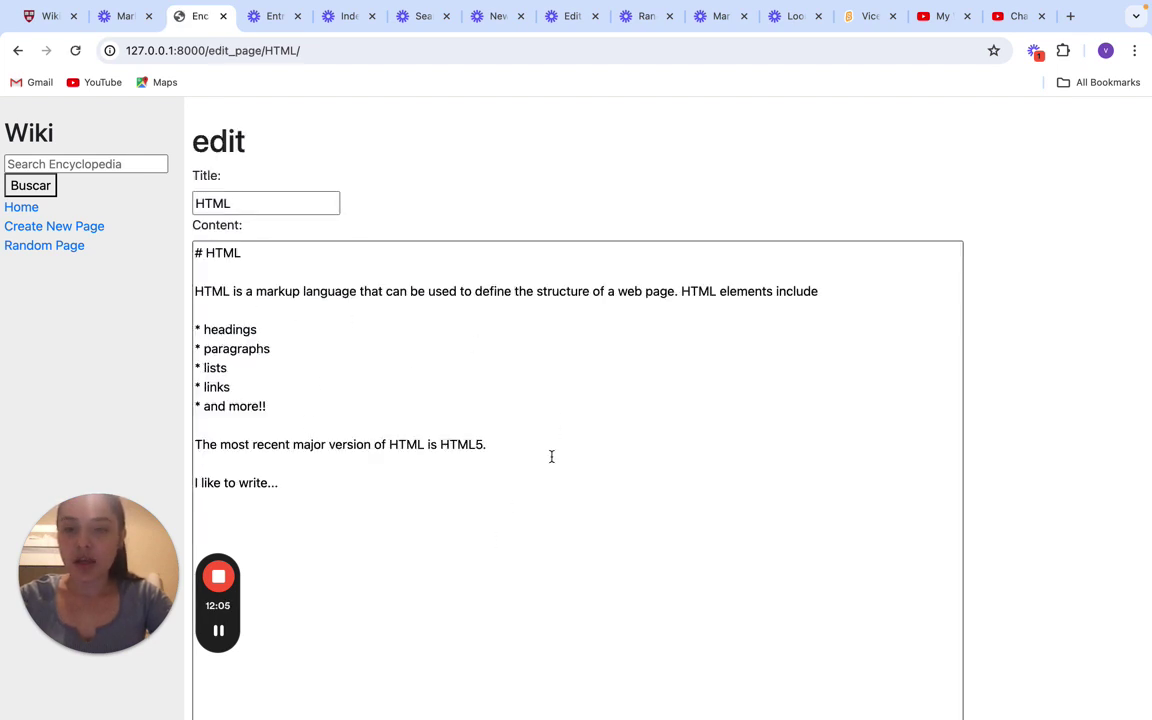
pyautogui.click(307, 200)
pyautogui.write('5')
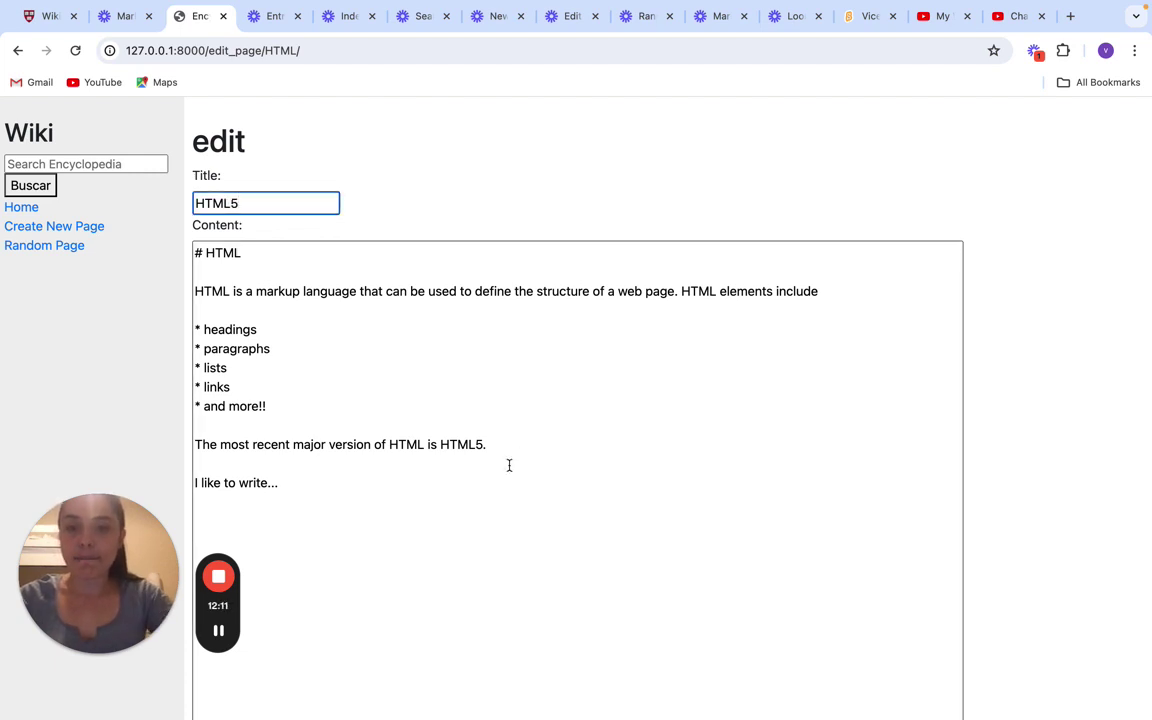
# Step: Replace the content's last line, "I like to write...", with "I love code!" and save the entry
pyautogui.click(337, 481)
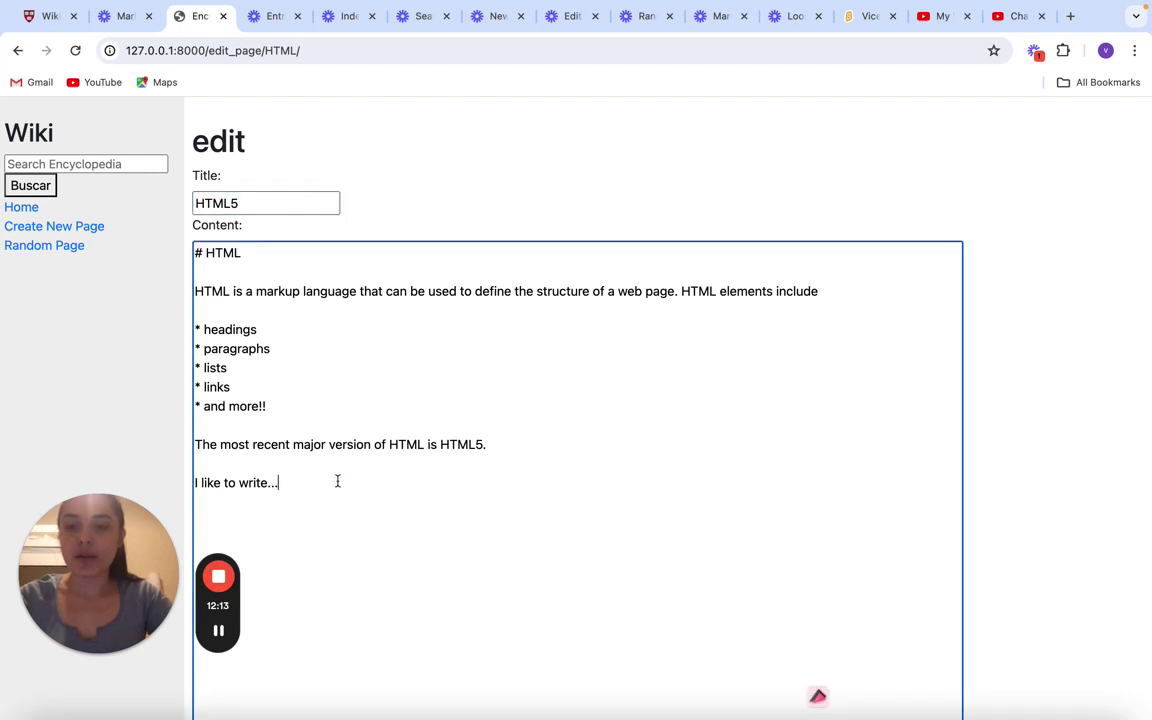
pyautogui.press('BackSpace')
pyautogui.press('BackSpace')
pyautogui.press('BackSpace')
pyautogui.press('BackSpace')
pyautogui.press('BackSpace')
pyautogui.press('BackSpace')
pyautogui.press('BackSpace')
pyautogui.press('BackSpace')
pyautogui.press('BackSpace')
pyautogui.press('BackSpace')
pyautogui.press('BackSpace')
pyautogui.press('BackSpace')
pyautogui.press('BackSpace')
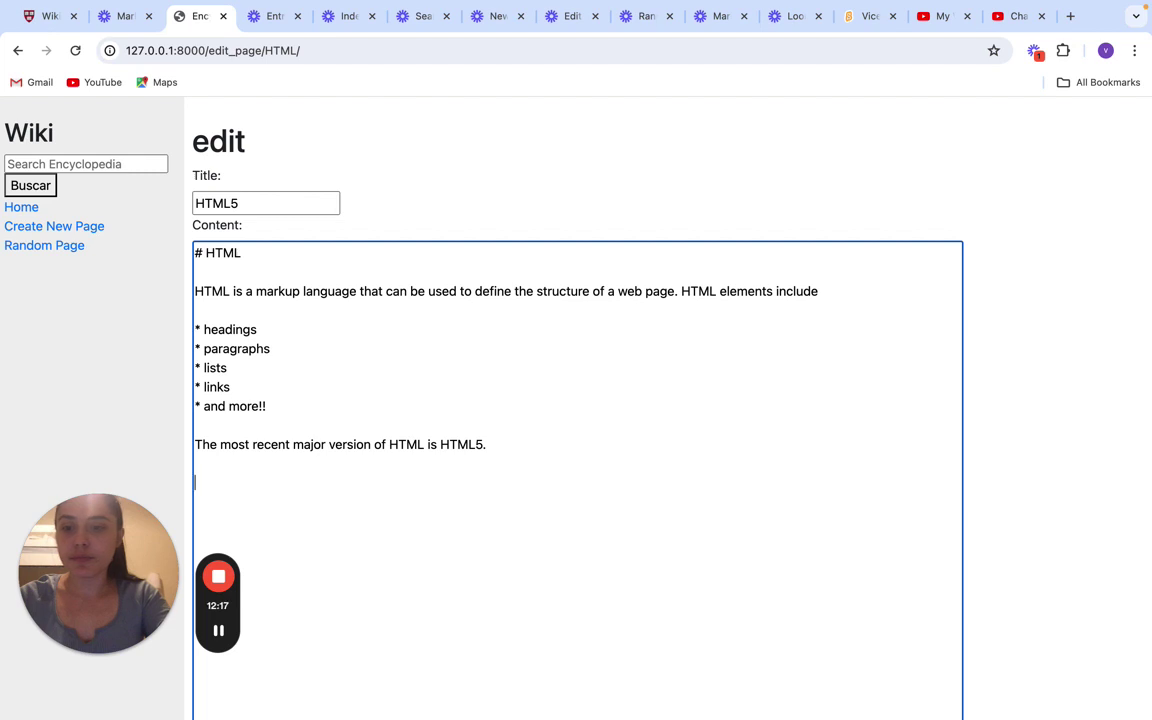
pyautogui.write('I love code!')
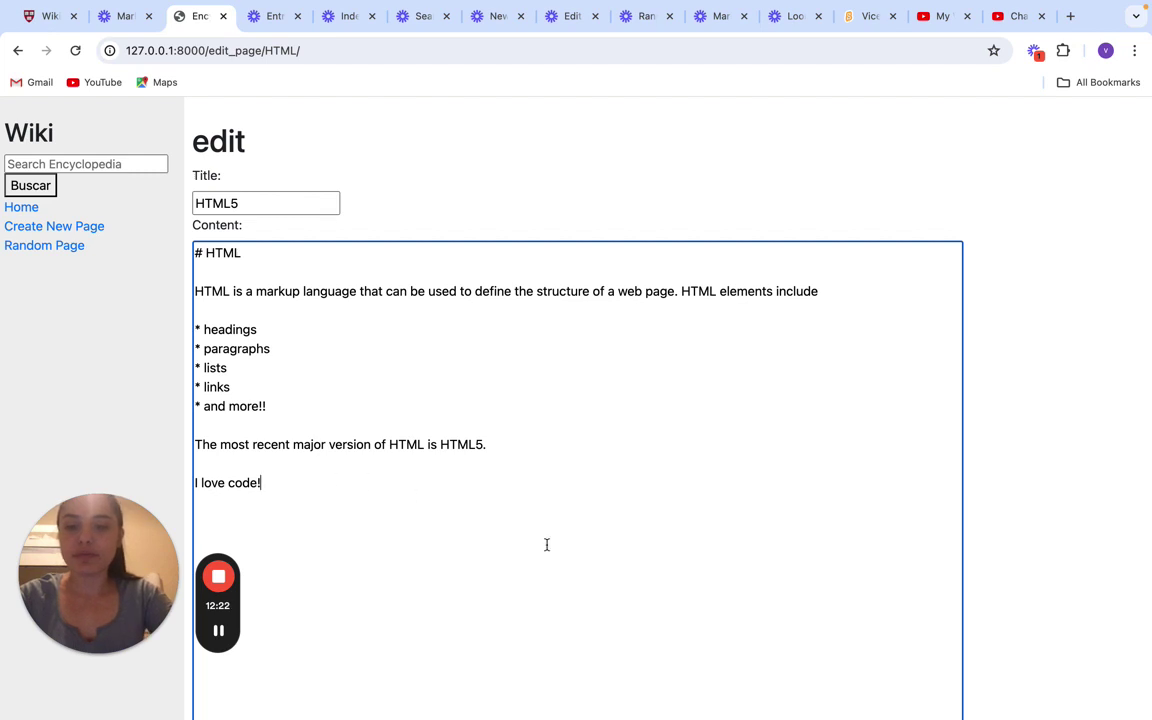
pyautogui.scroll(-2, 545, 543)
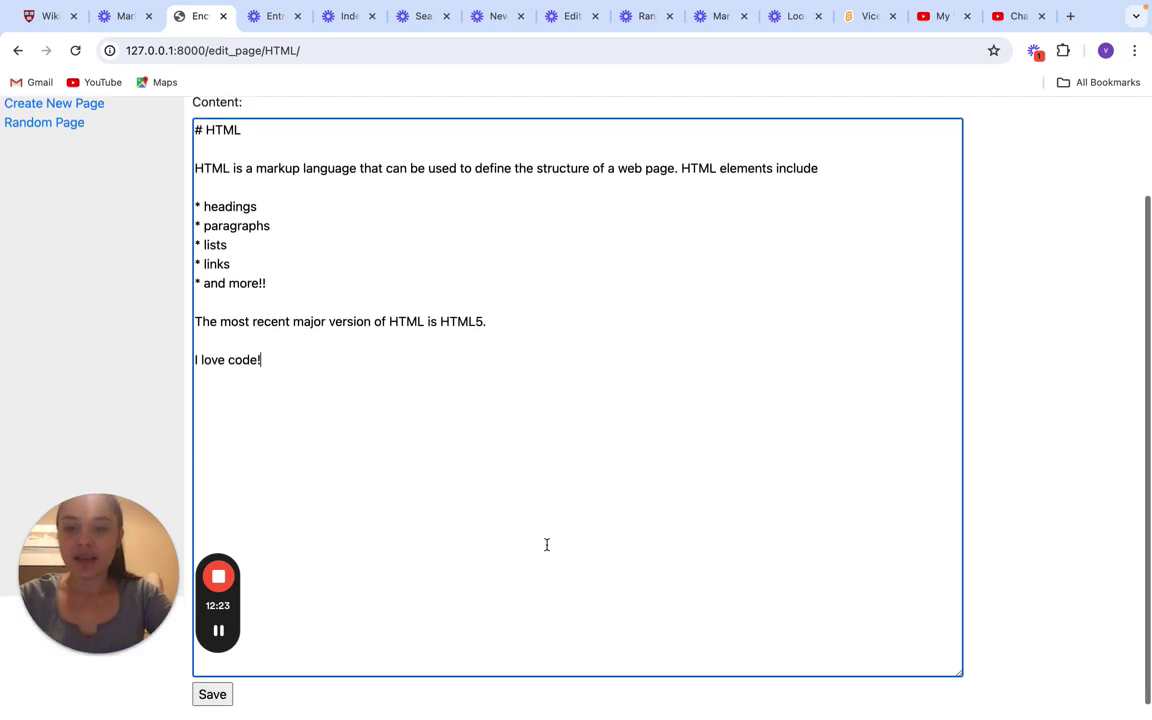
pyautogui.click(206, 700)
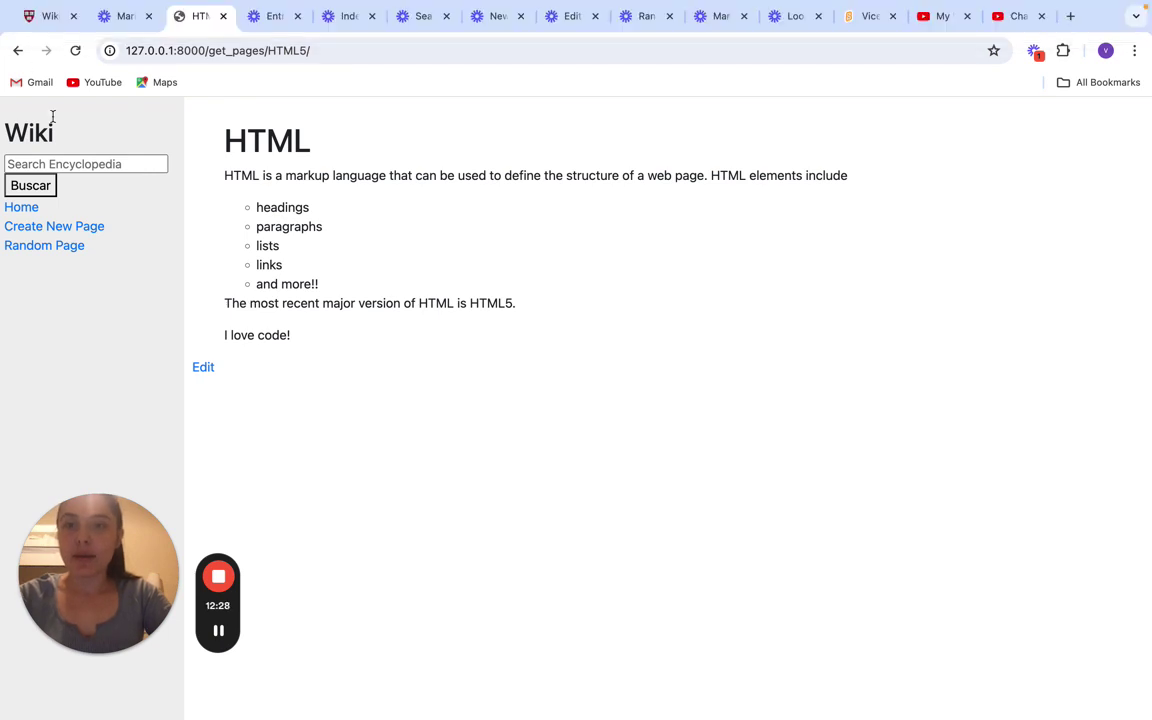
# Step: Recheck the Edit Page rules in the specification, reopen the HTML5 entry for editing and save it without changes
pyautogui.click(38, 18)
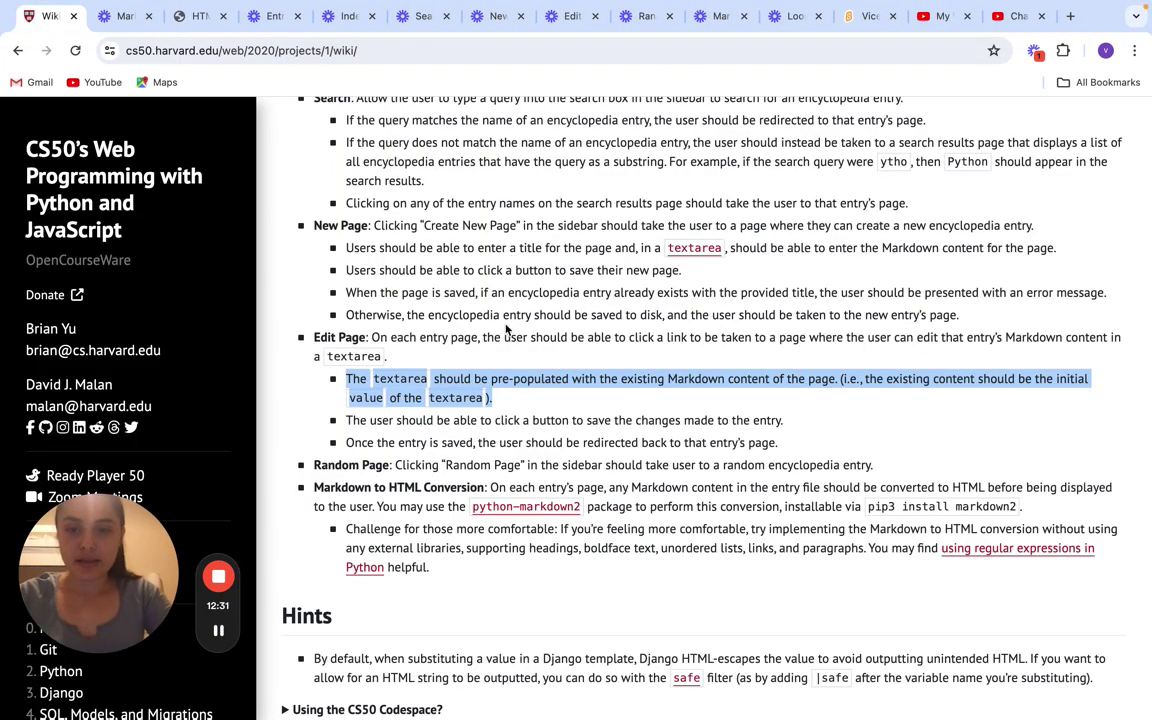
pyautogui.scroll(-1, 537, 412)
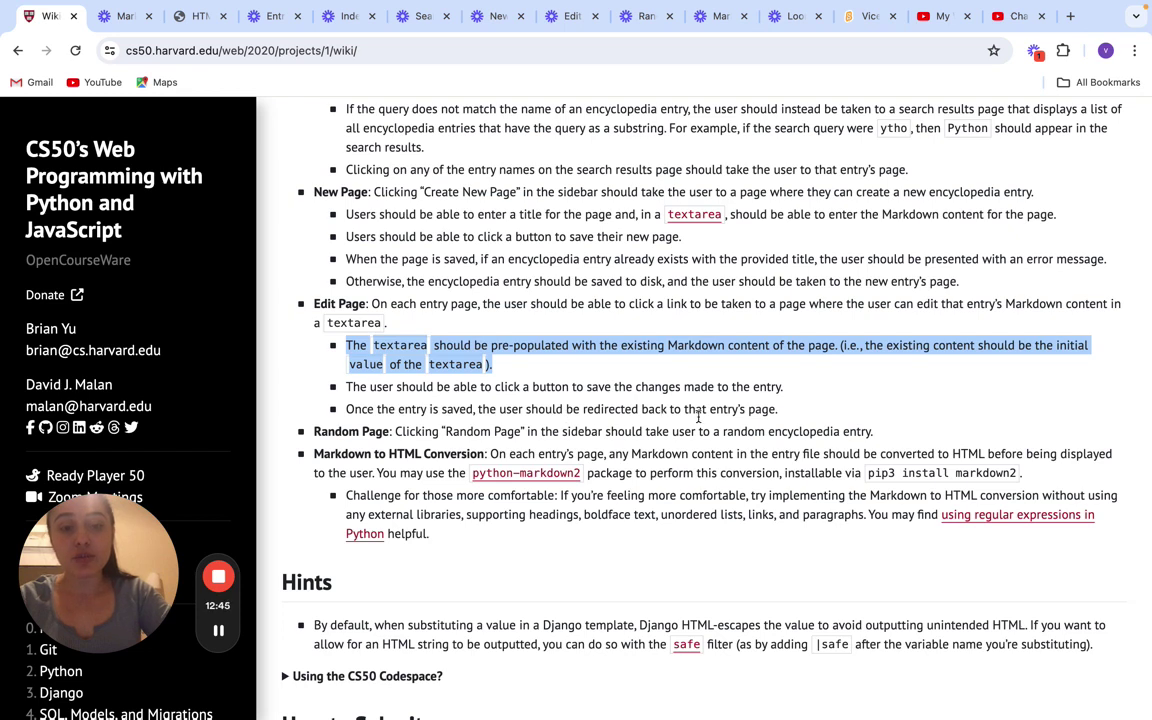
pyautogui.click(197, 16)
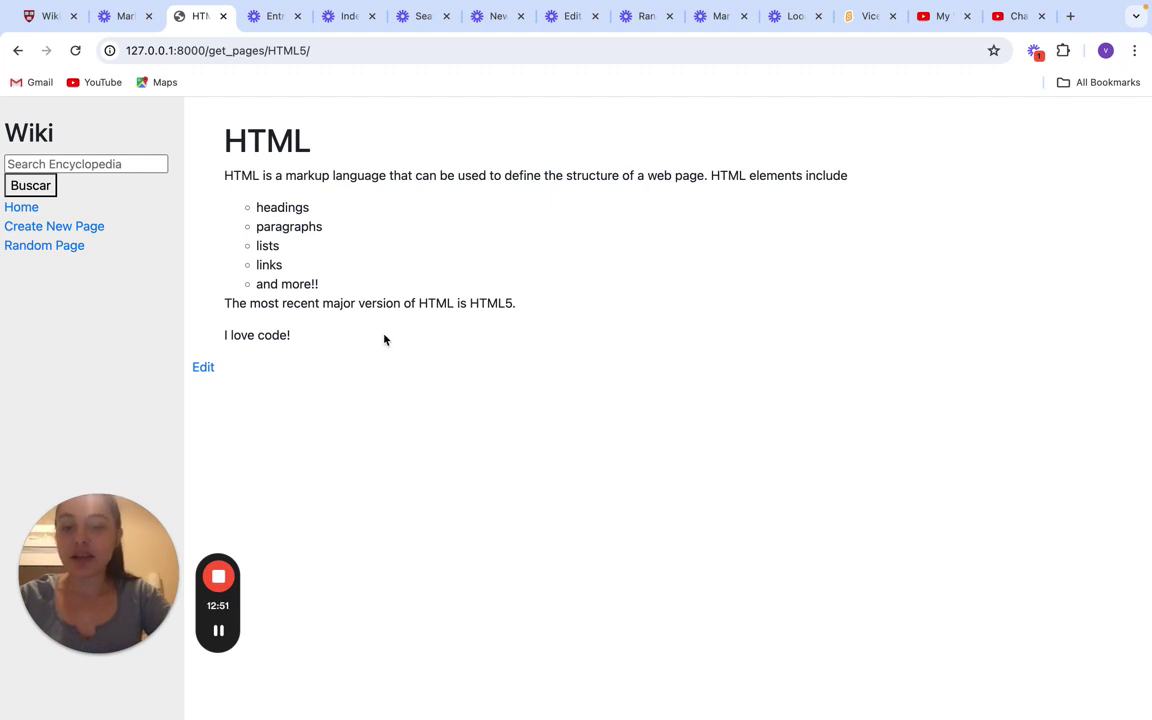
pyautogui.click(203, 368)
pyautogui.scroll(-2, 280, 410)
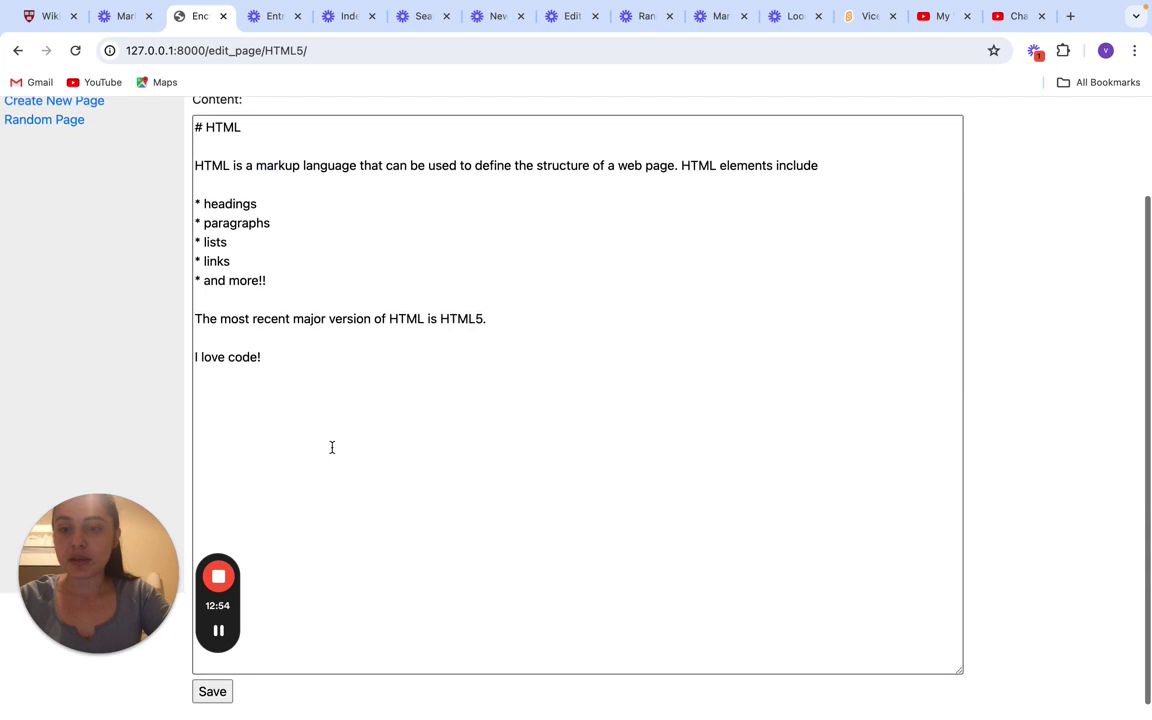
pyautogui.click(212, 700)
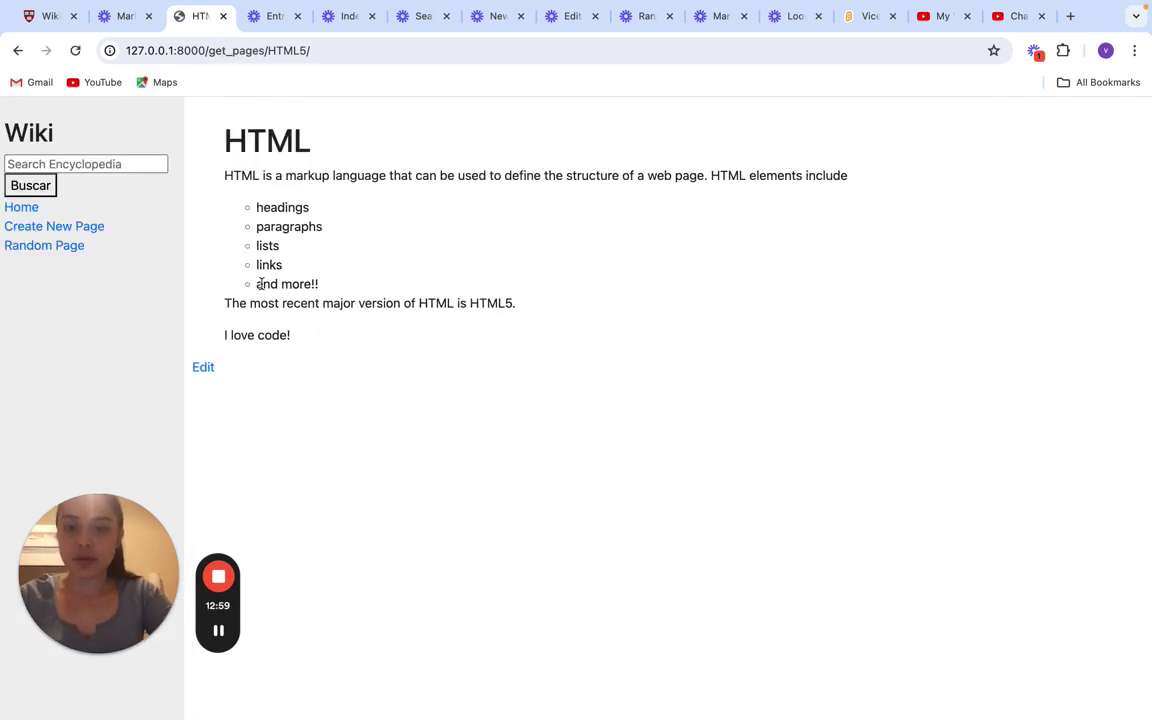
# Step: Revisit the specification, bring up the Random Page title card and read the Random Page requirement
pyautogui.click(45, 16)
pyautogui.scroll(-1, 389, 396)
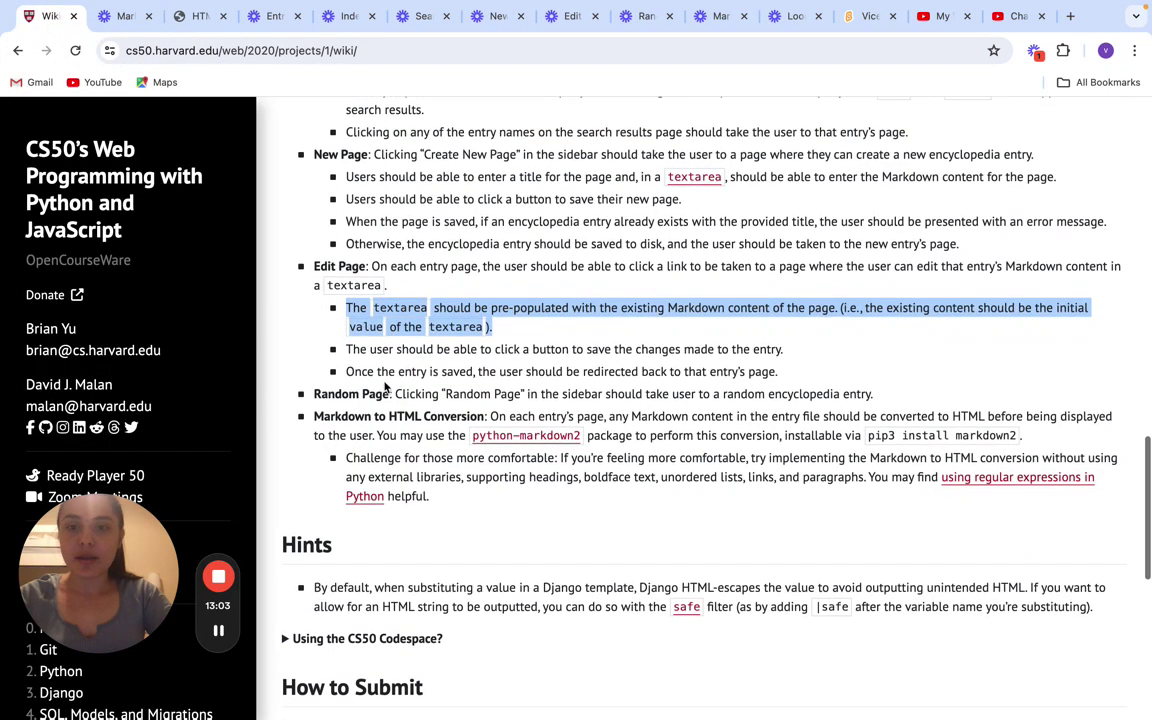
pyautogui.click(648, 16)
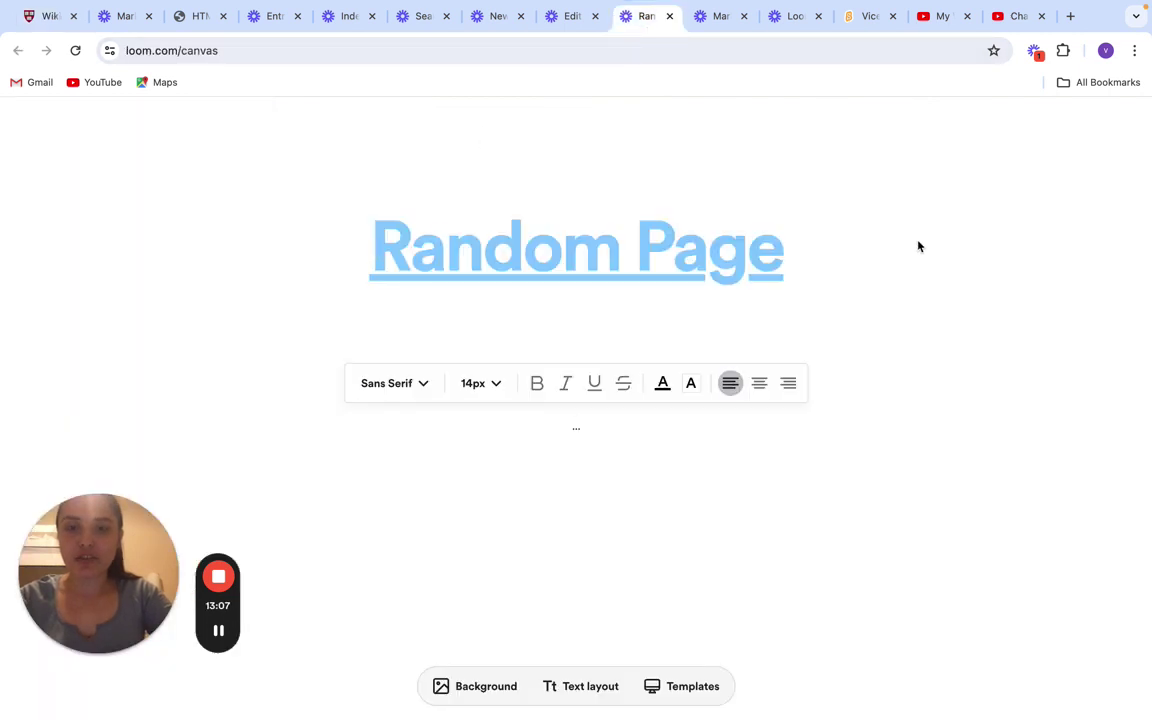
pyautogui.click(52, 17)
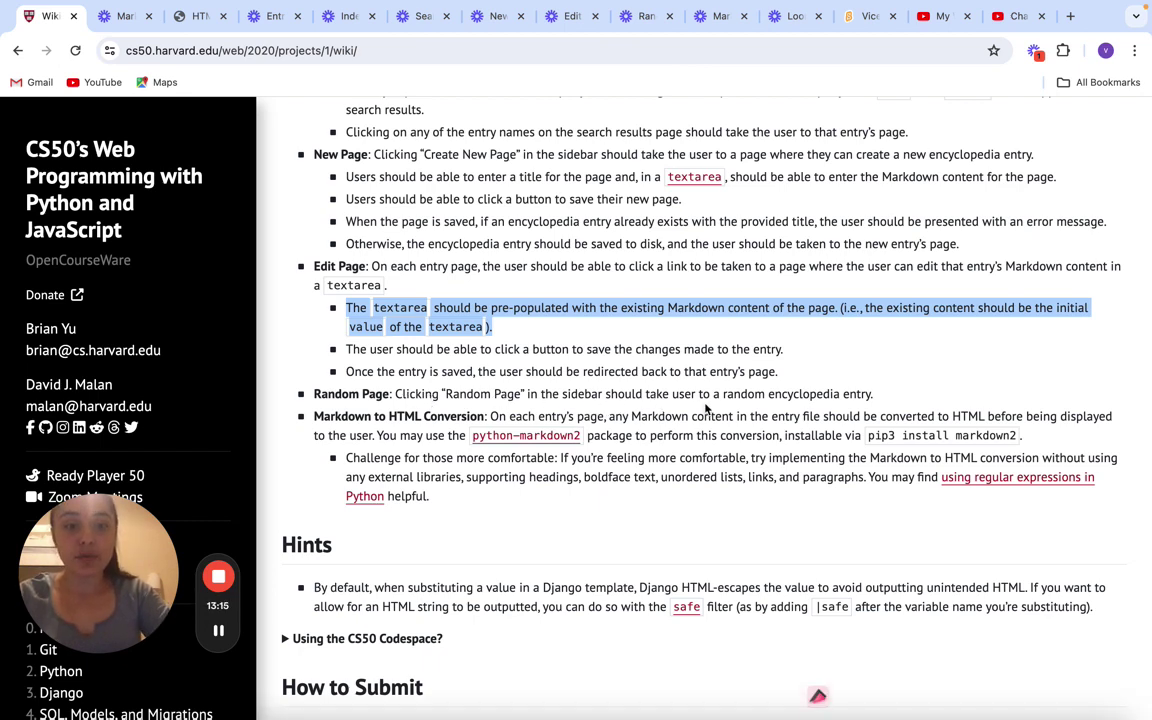
# Step: Test the wiki's Random Page feature by loading random encyclopedia entries several times in a row
pyautogui.click(200, 17)
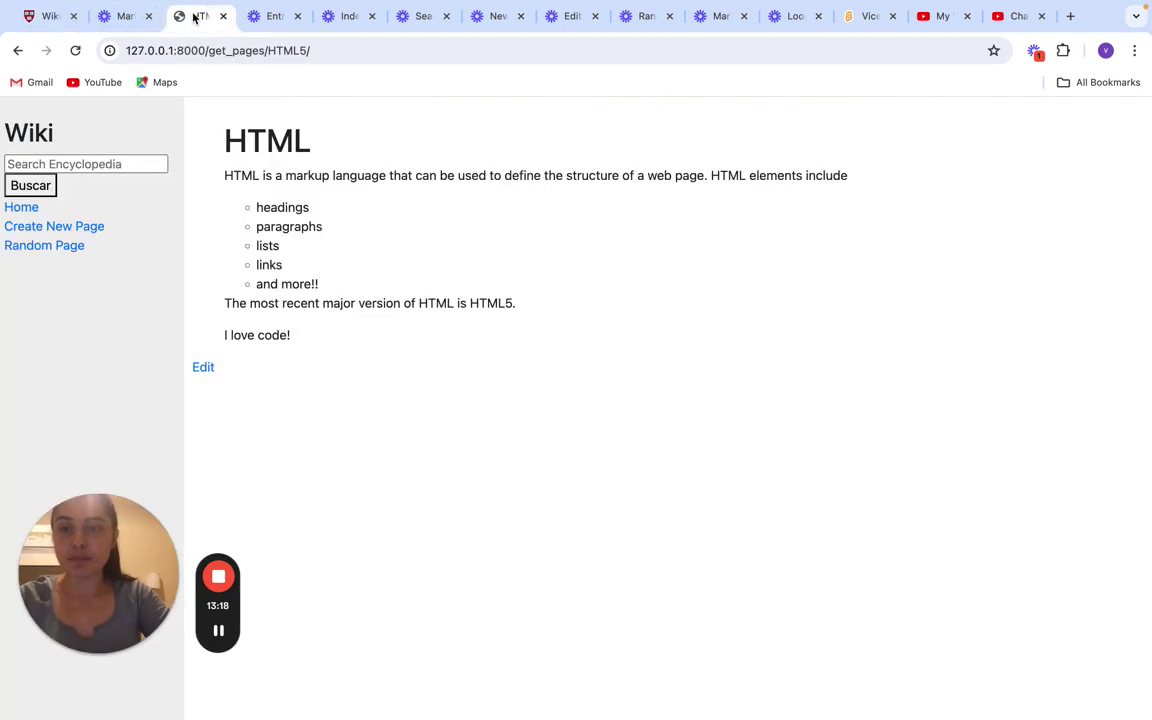
pyautogui.click(26, 247)
pyautogui.click(26, 252)
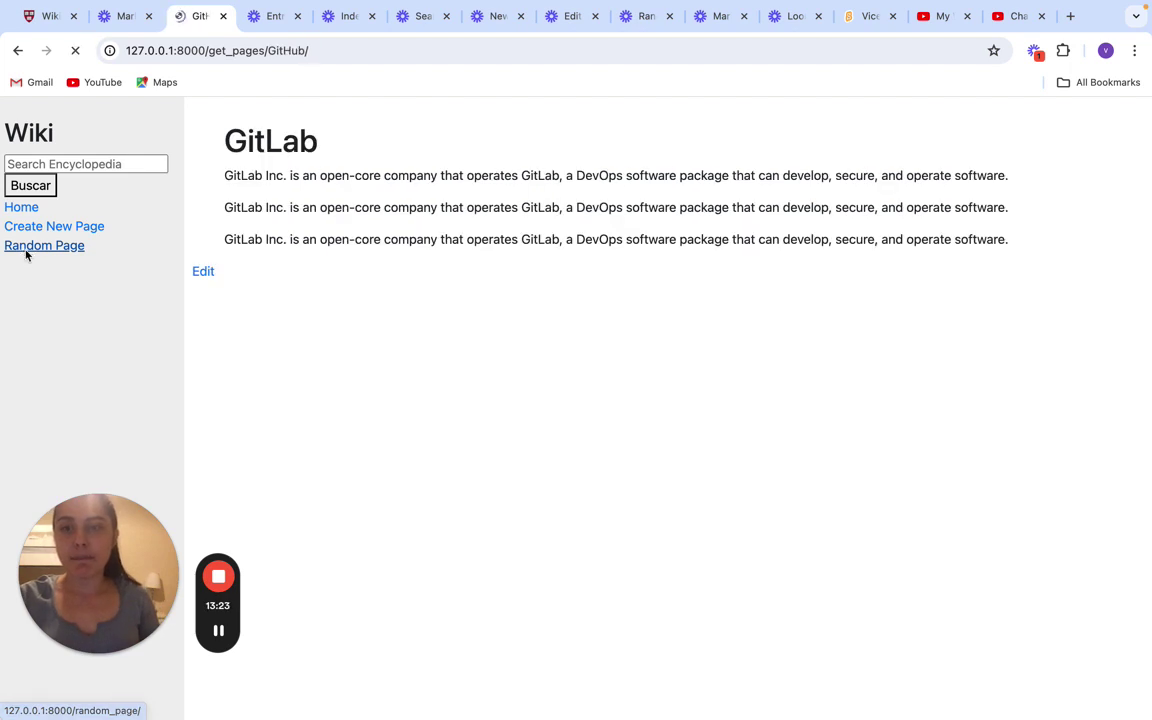
pyautogui.click(26, 254)
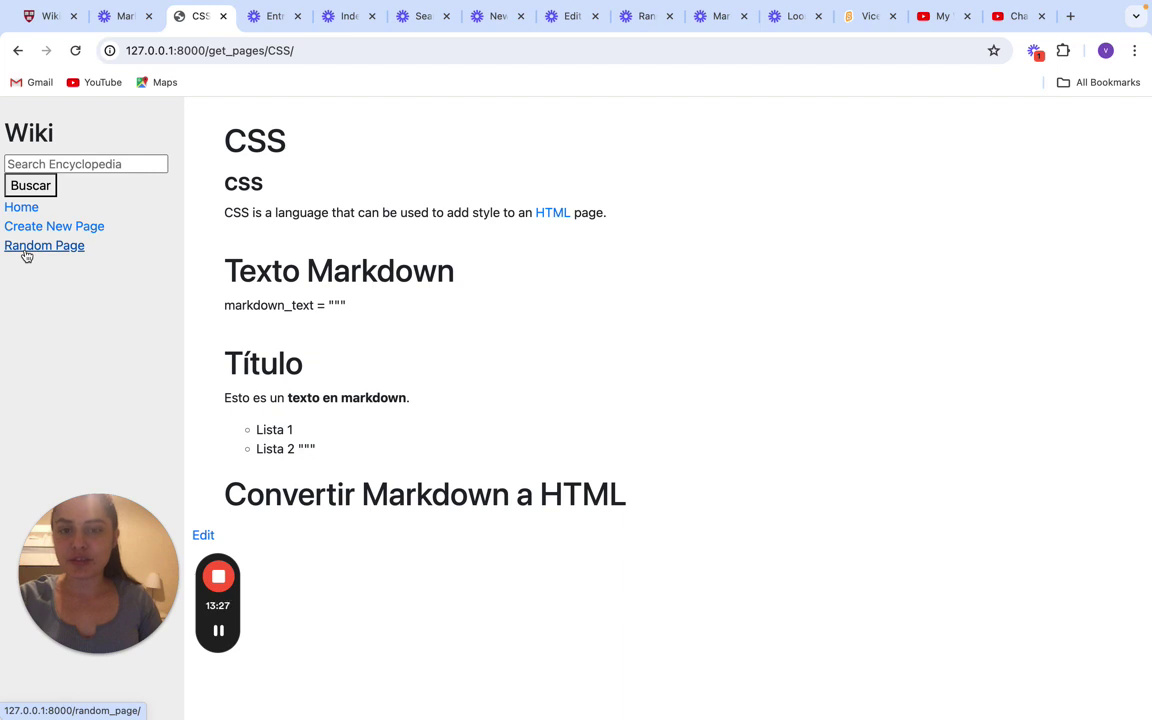
pyautogui.click(26, 256)
pyautogui.click(26, 256)
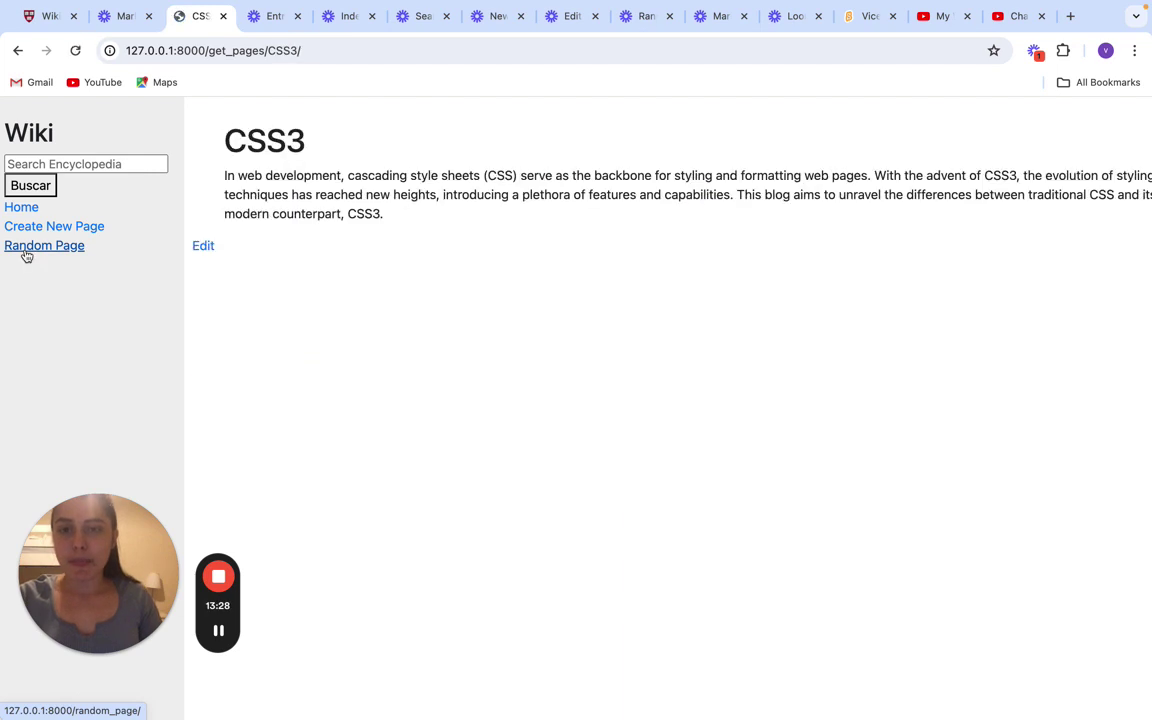
pyautogui.click(26, 256)
pyautogui.click(26, 253)
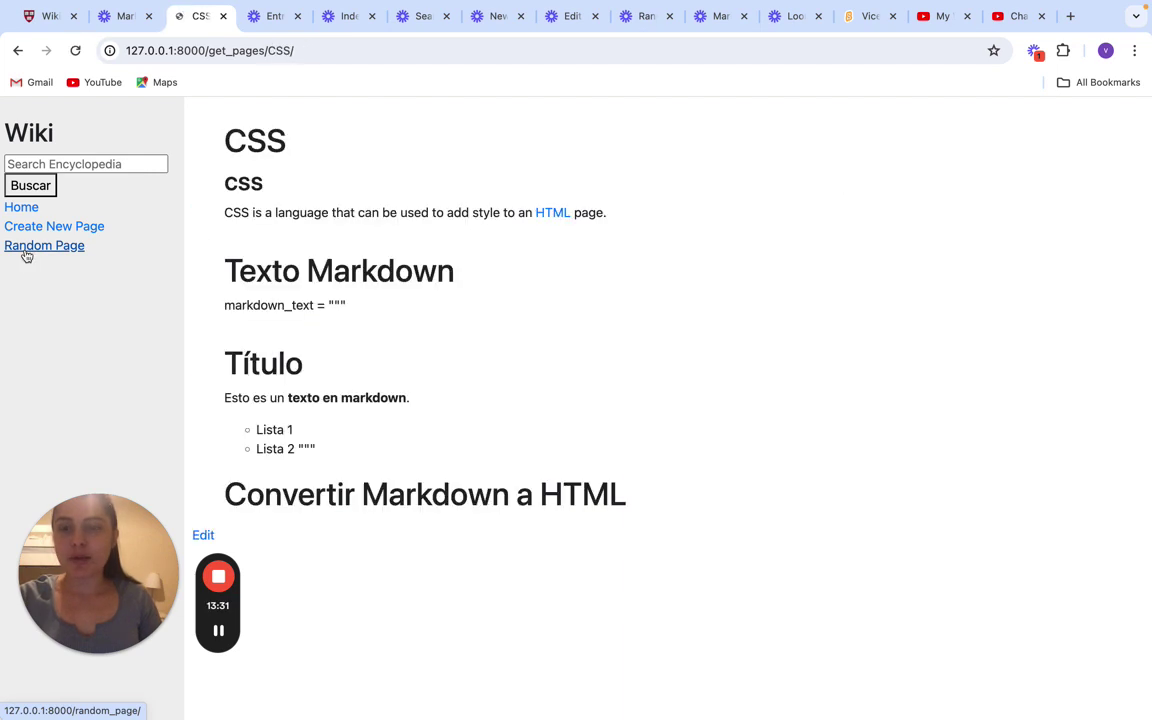
pyautogui.click(26, 253)
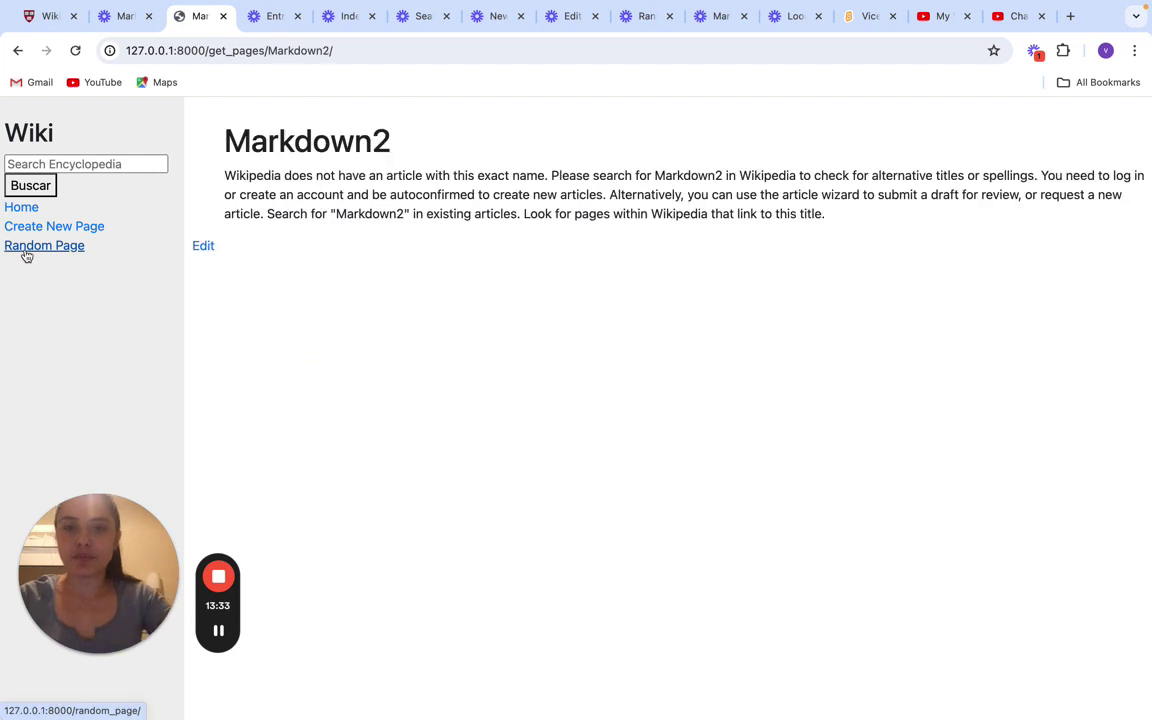
# Step: Bring up the Markdown to HTML Conversion title card and read that requirement in the specification
pyautogui.click(718, 17)
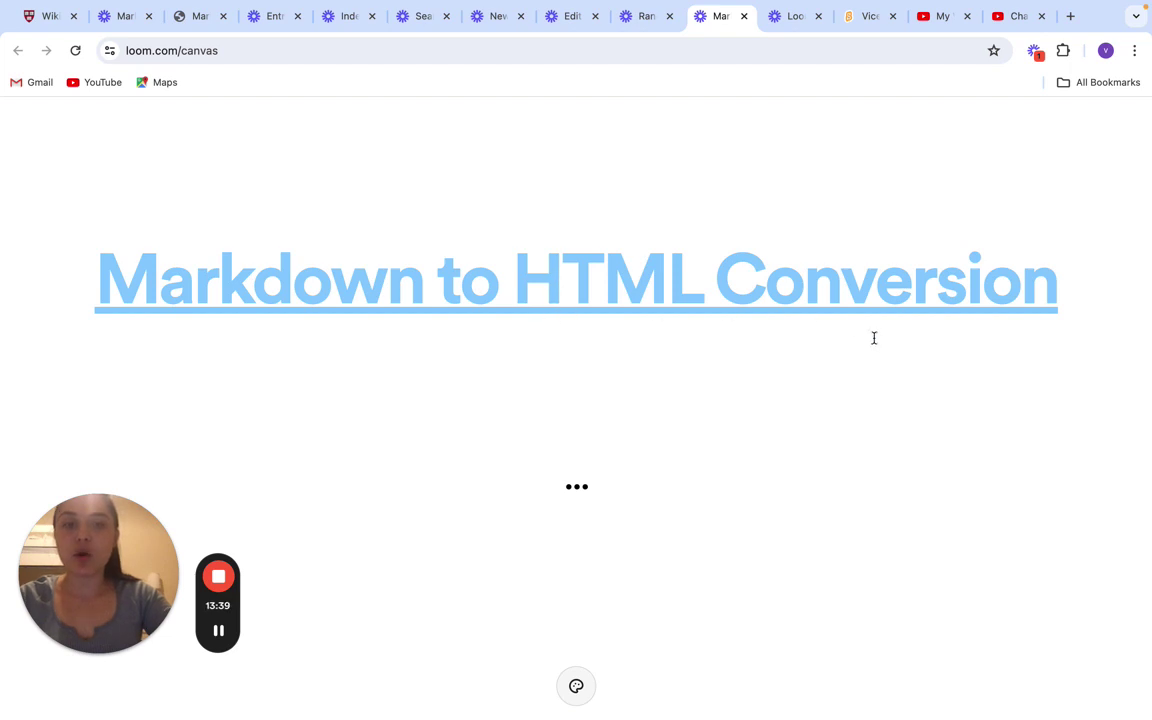
pyautogui.click(55, 20)
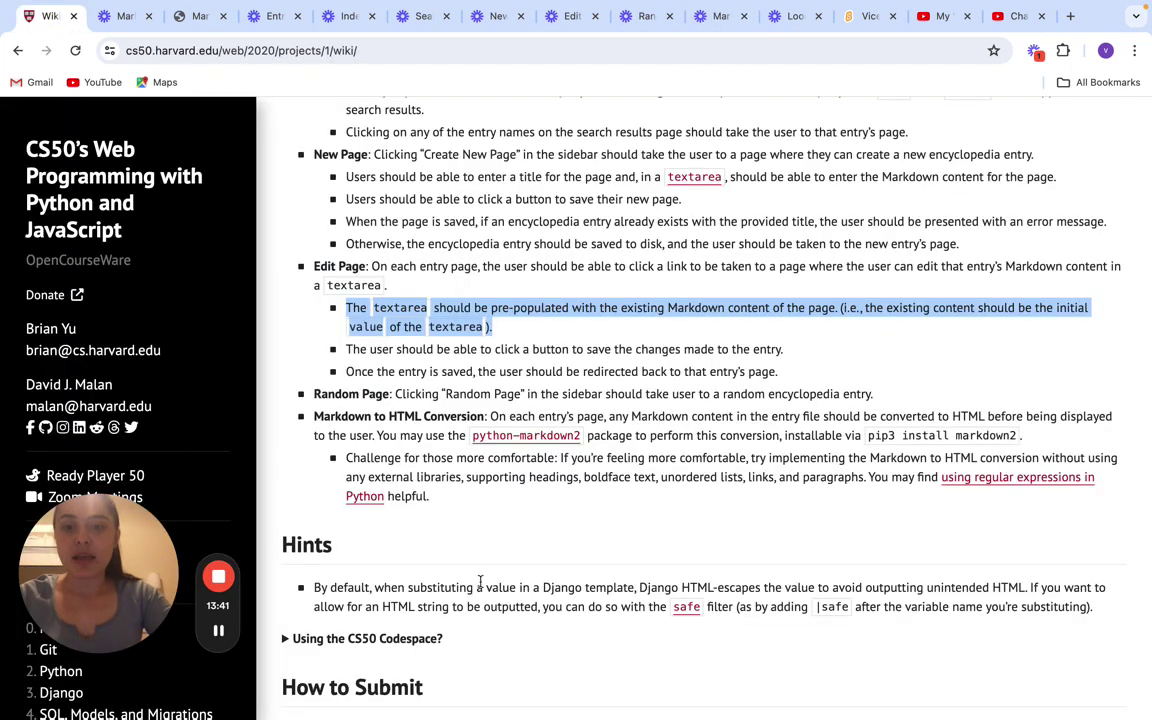
pyautogui.scroll(-1, 463, 443)
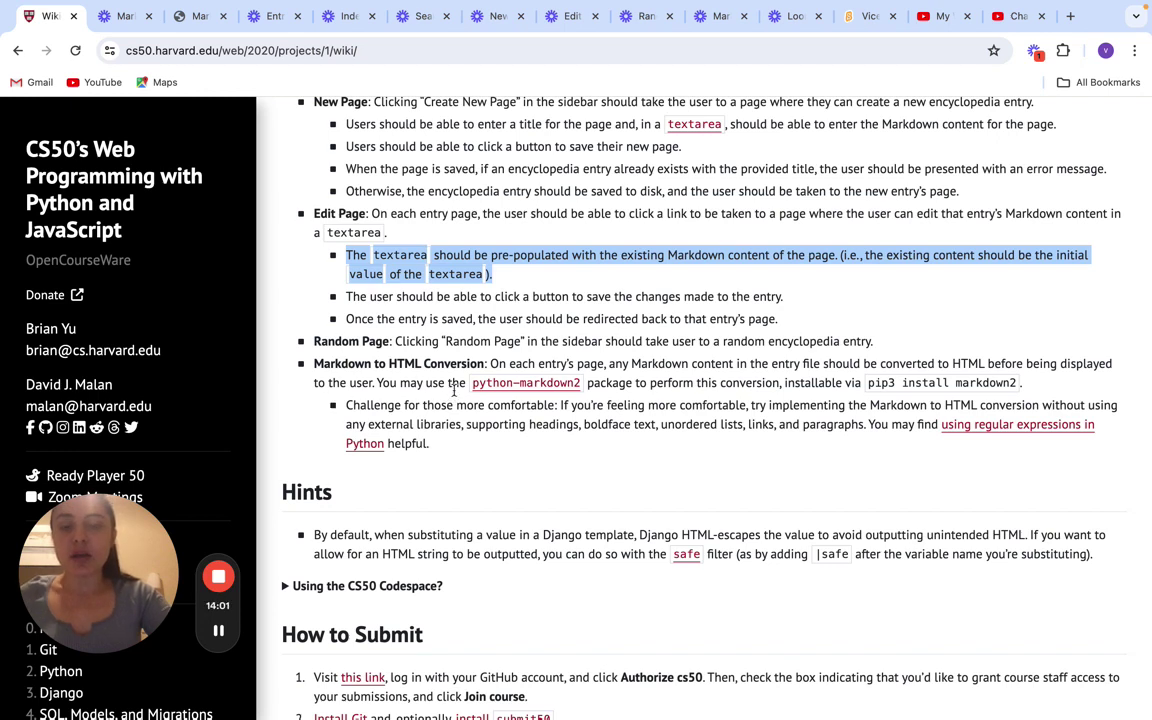
pyautogui.click(412, 360)
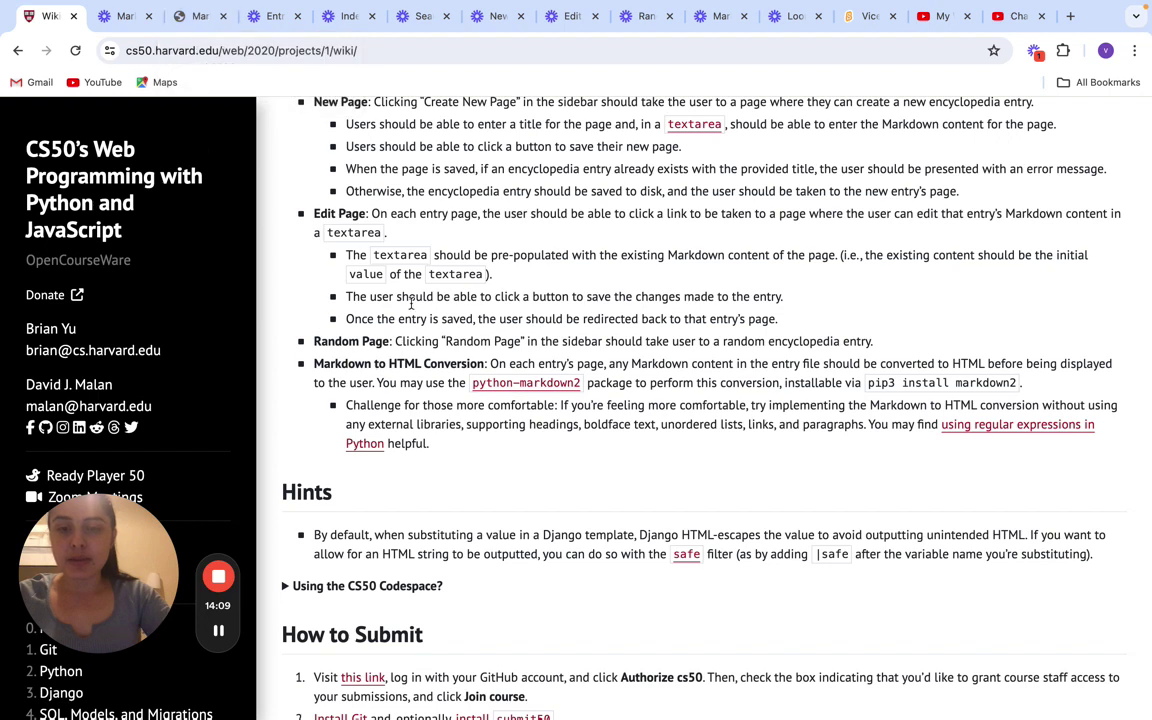
# Step: View the Markdown2 entry's Markdown source in its edit form and return to the wiki's list of all pages
pyautogui.click(197, 18)
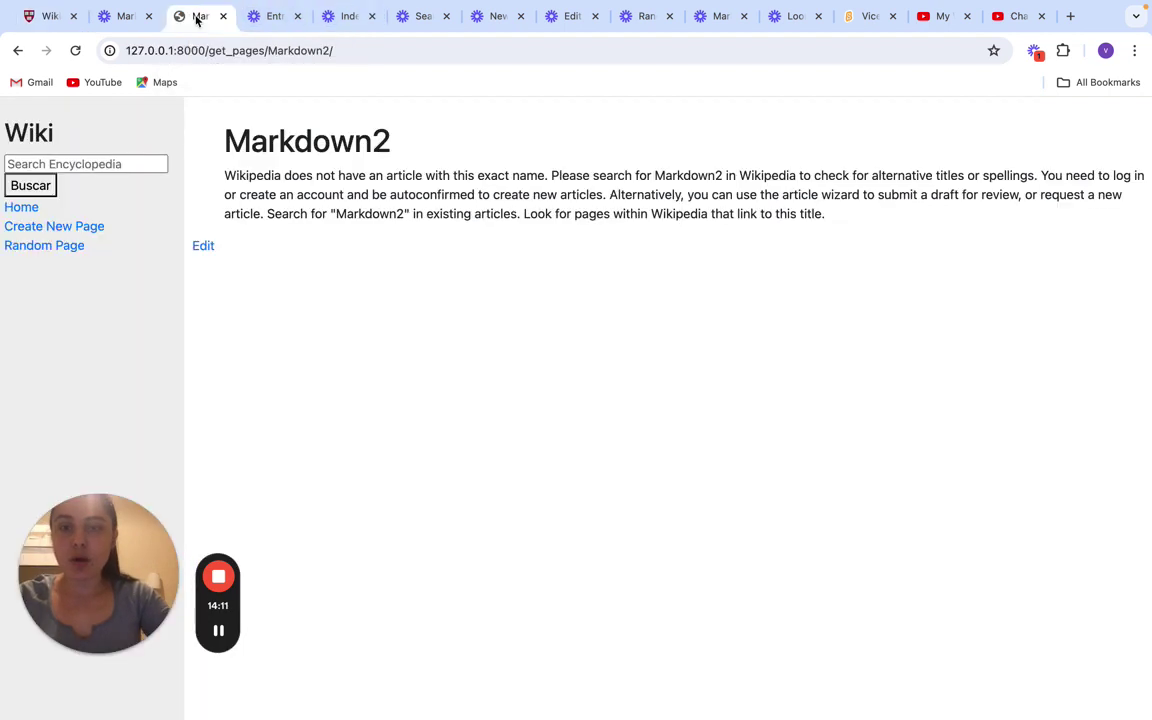
pyautogui.click(201, 247)
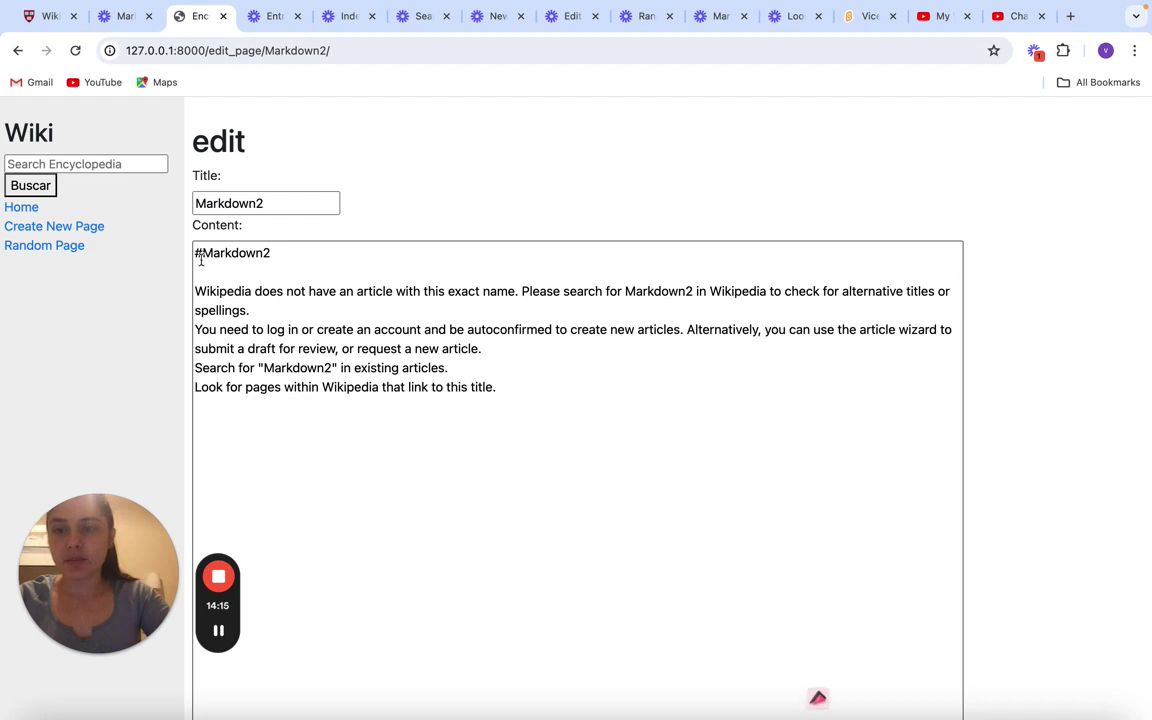
pyautogui.click(29, 211)
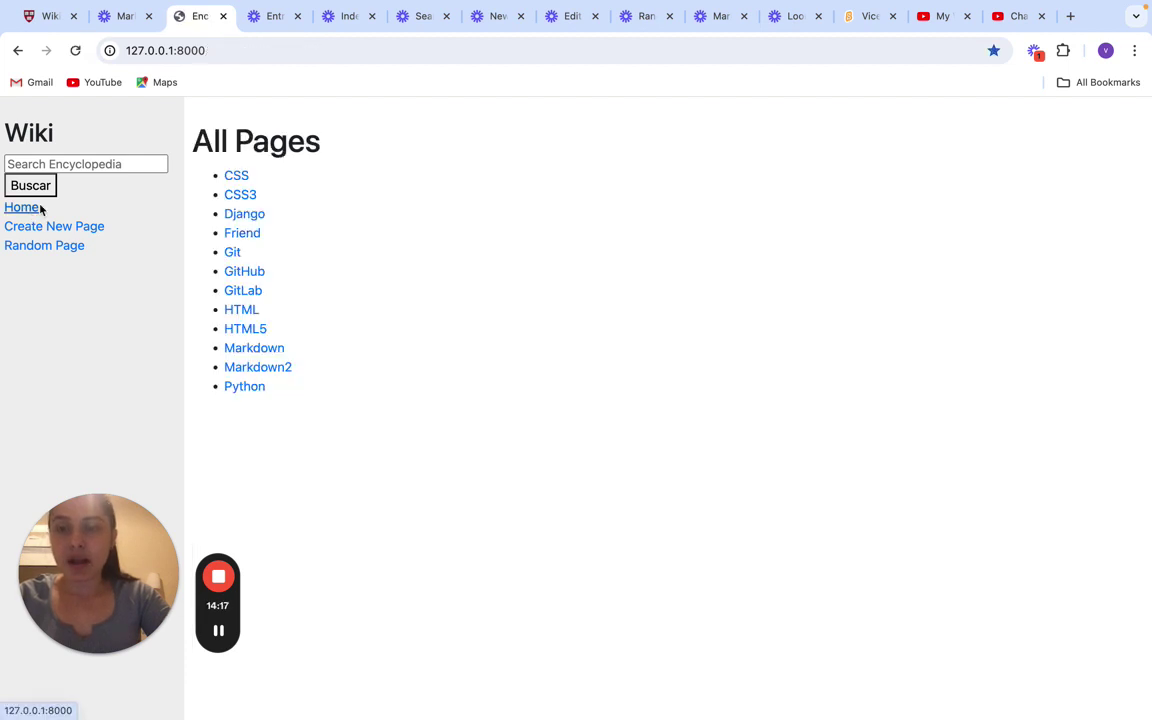
# Step: Open the CSS entry from the list of all pages and bring up its edit form
pyautogui.click(239, 178)
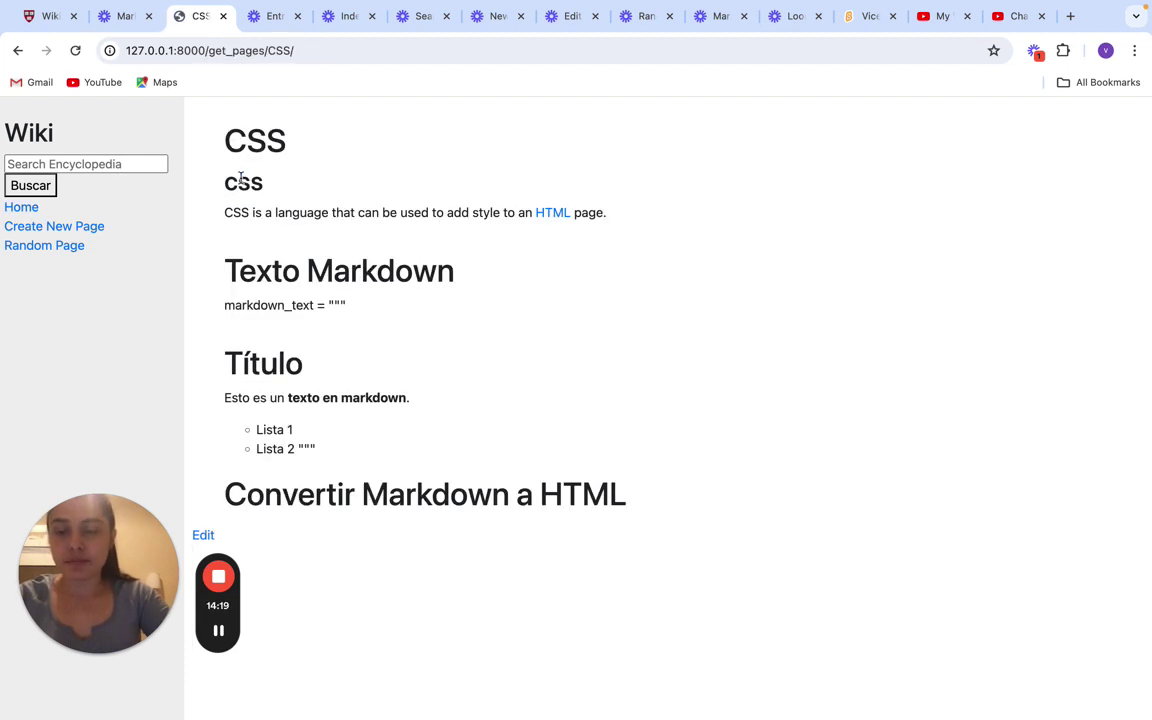
pyautogui.click(200, 535)
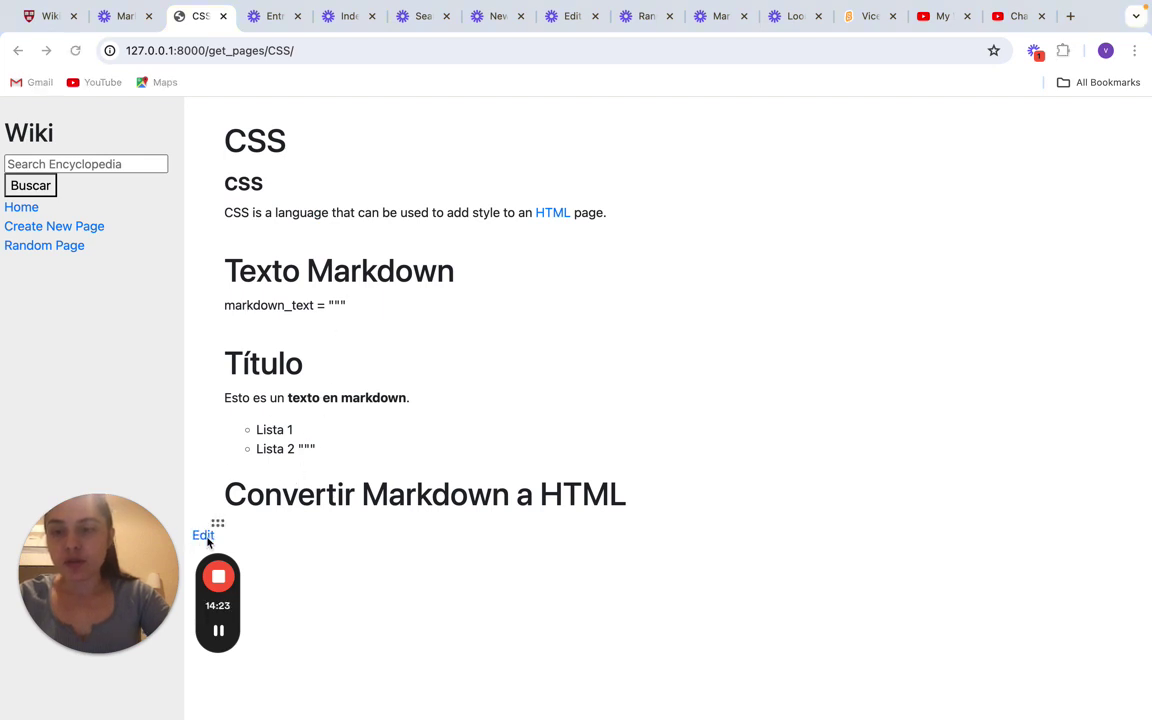
pyautogui.moveTo(218, 524); pyautogui.dragTo(257, 561)
pyautogui.click(202, 540)
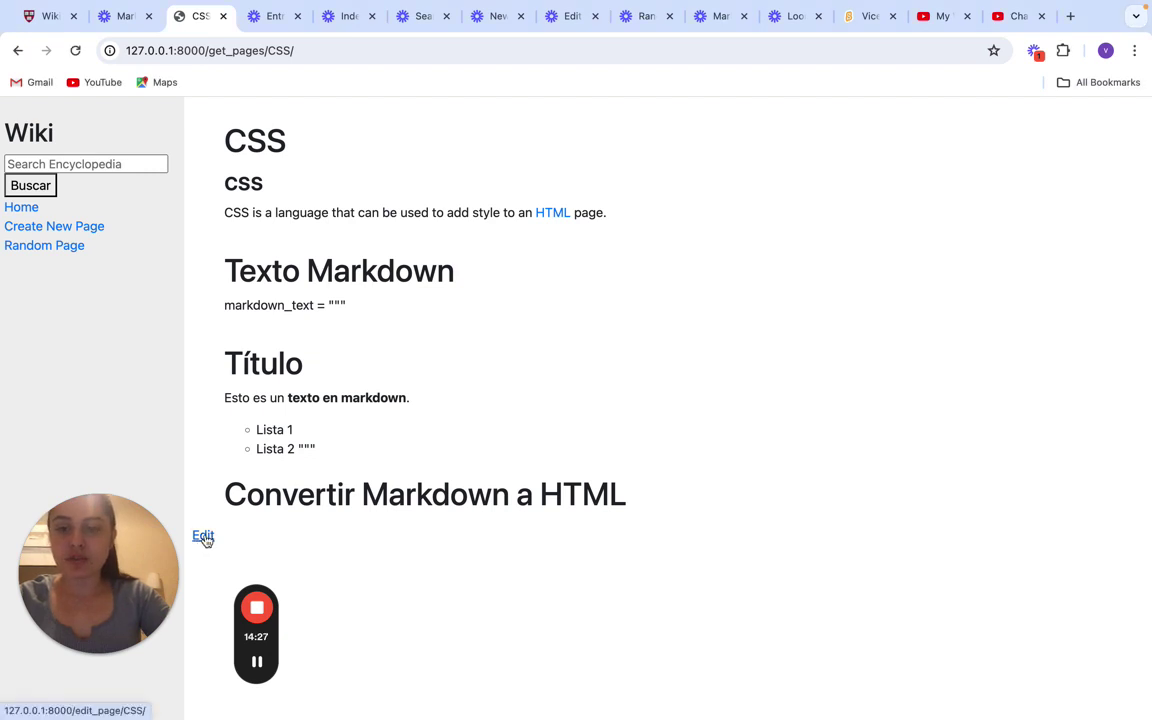
pyautogui.click(202, 539)
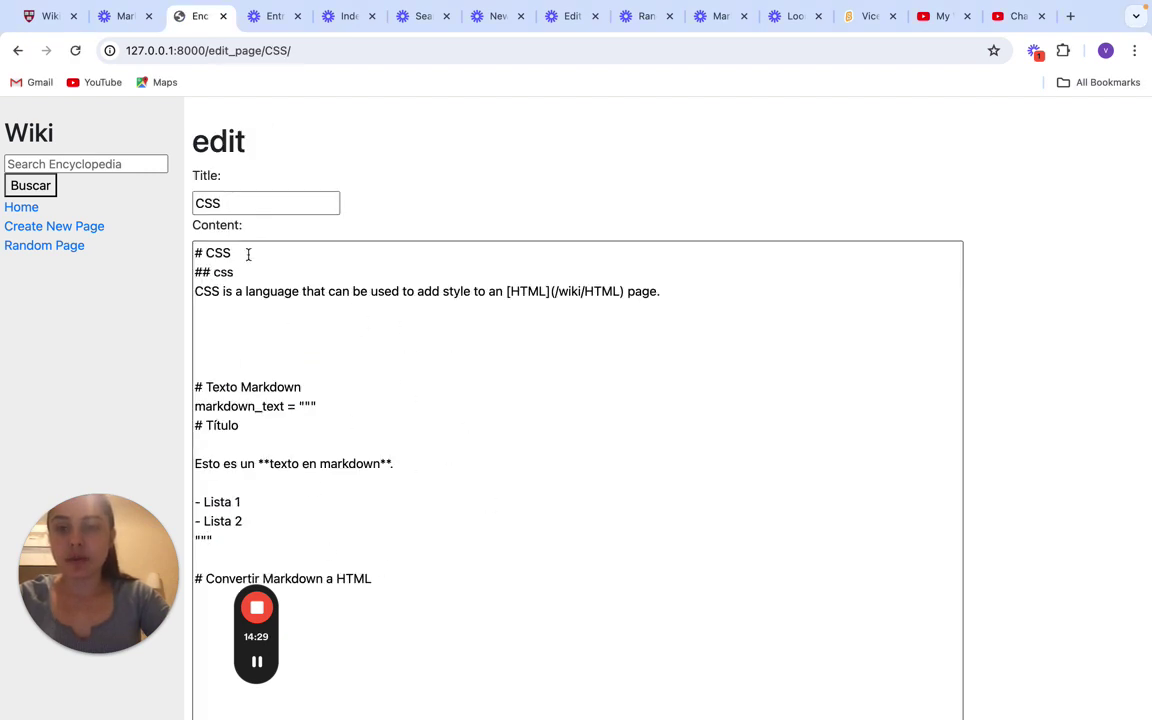
# Step: Examine the Markdown heading marks in the CSS entry's content and save the entry to display it as rendered HTML
pyautogui.tripleClick(191, 256)
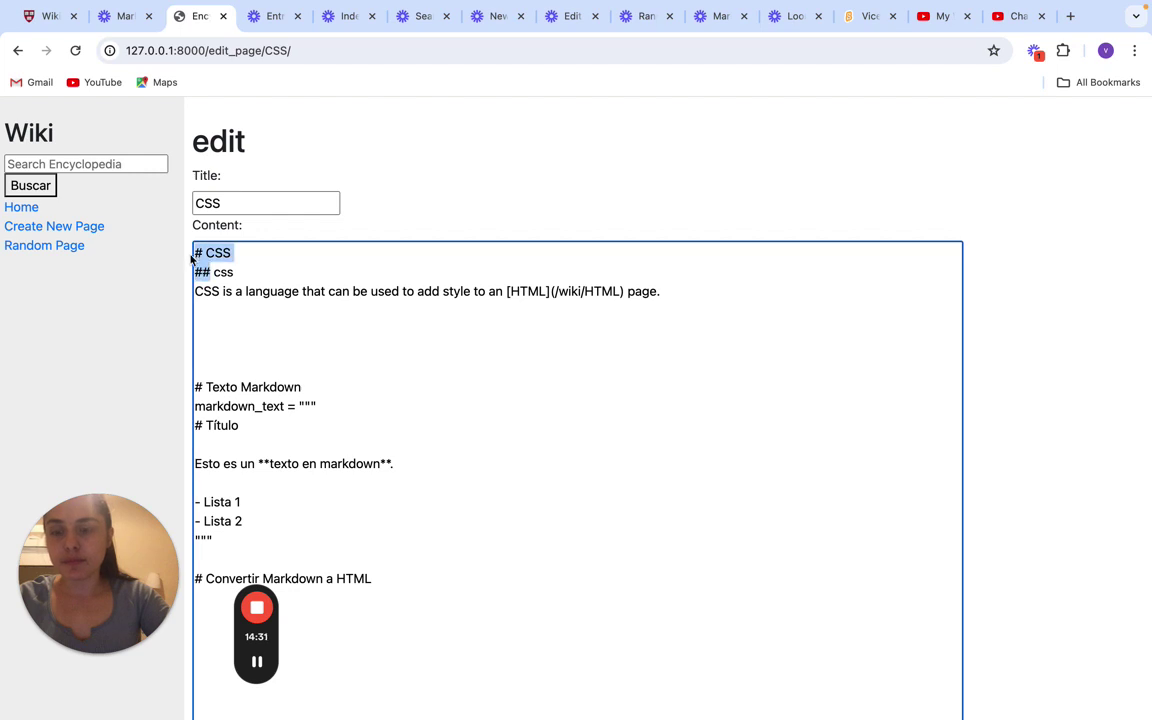
pyautogui.moveTo(202, 388); pyautogui.dragTo(219, 375)
pyautogui.scroll(-3, 355, 398)
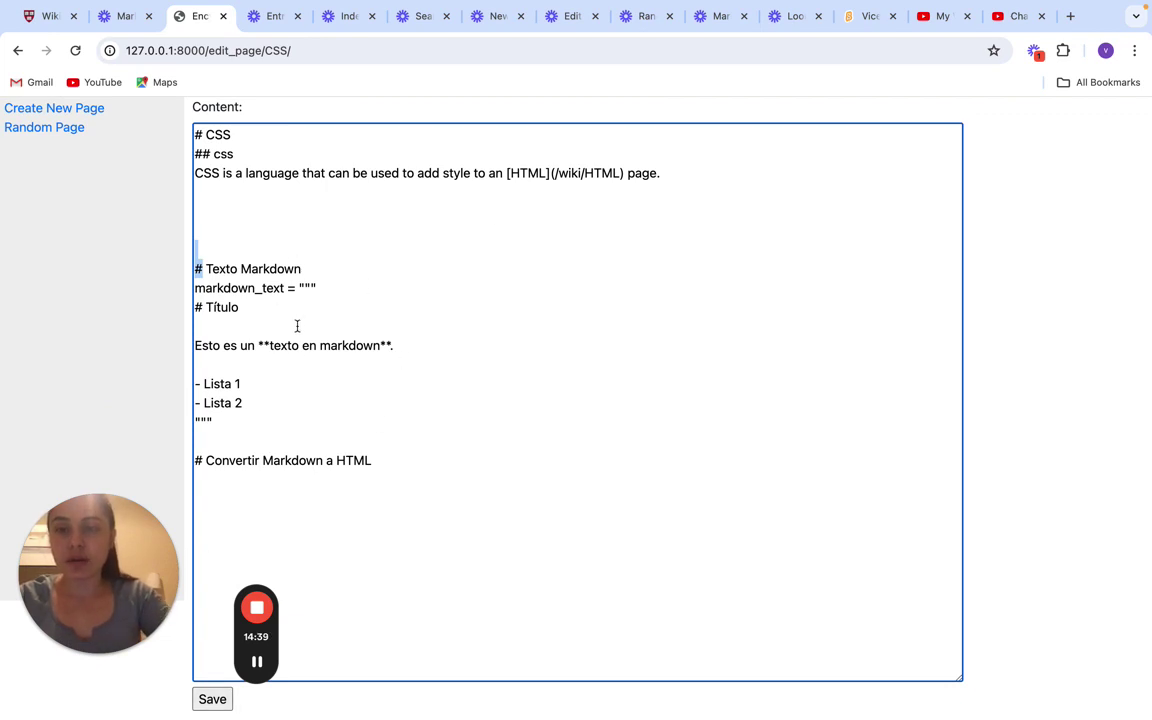
pyautogui.click(211, 698)
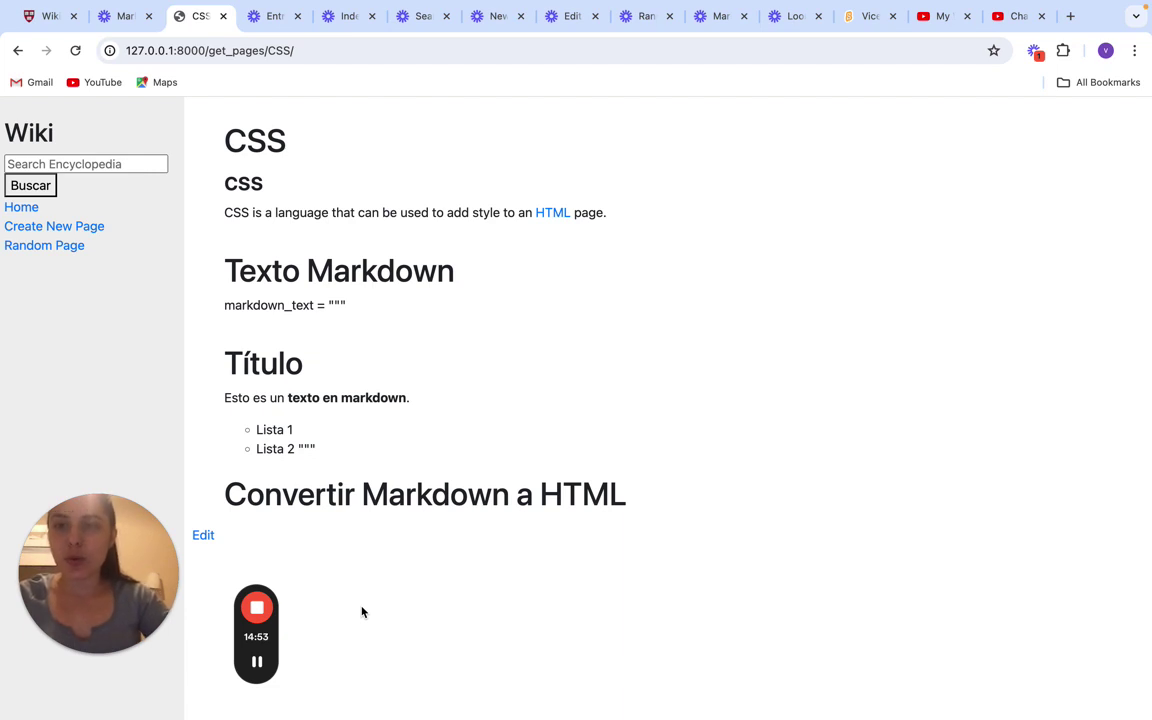
pyautogui.moveTo(262, 612)
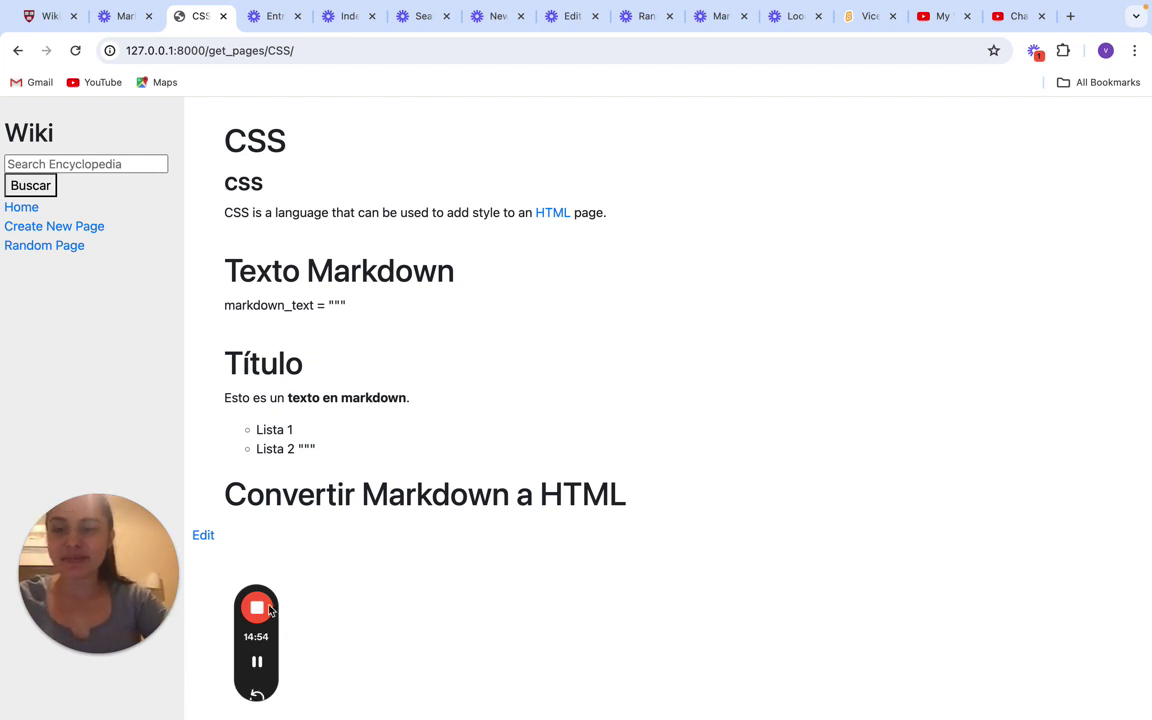